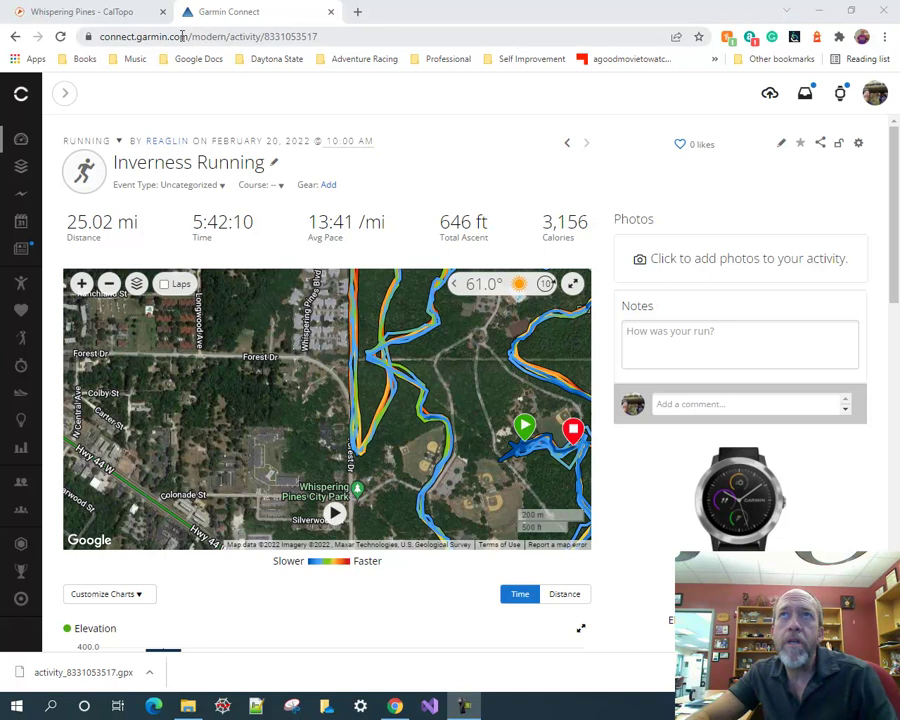
# Step: Export the Inverness Running activity from Garmin Connect as a GPX file and switch to the Whispering Pines map in CalTopo
pyautogui.click(858, 143)
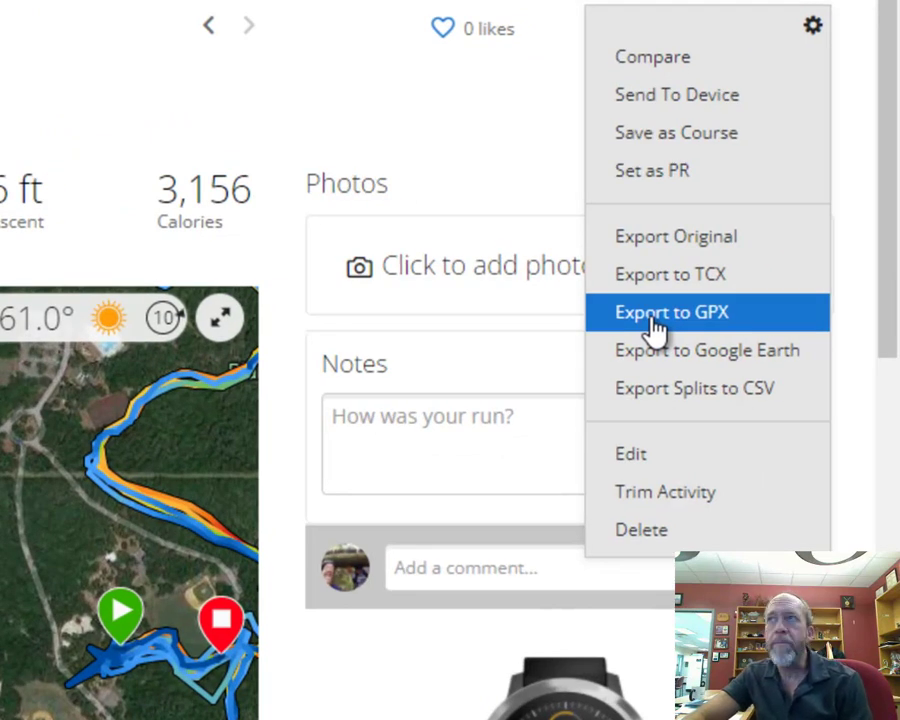
pyautogui.click(655, 328)
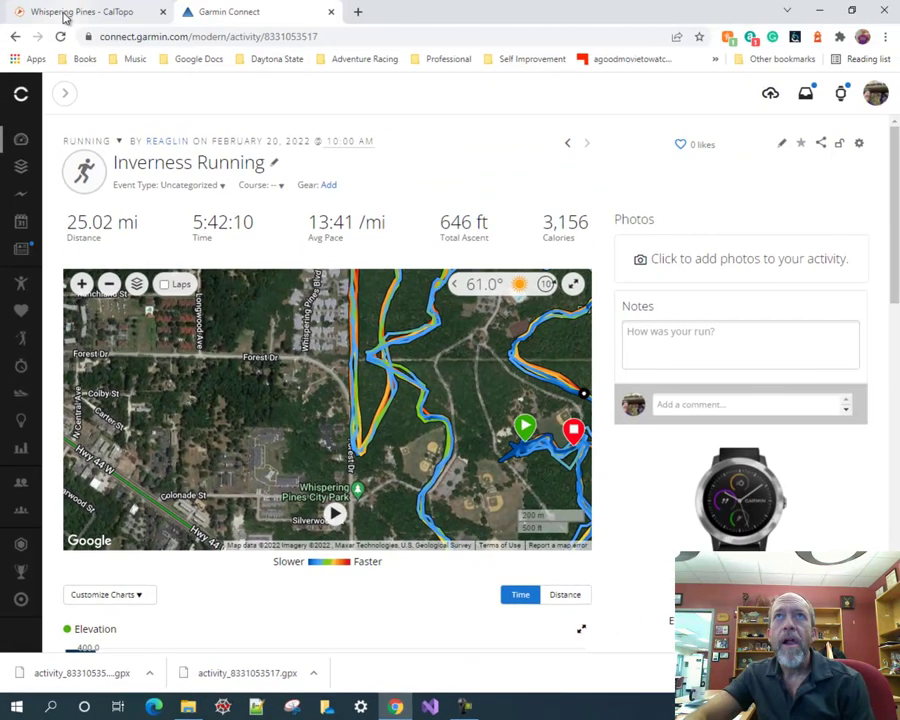
pyautogui.click(66, 14)
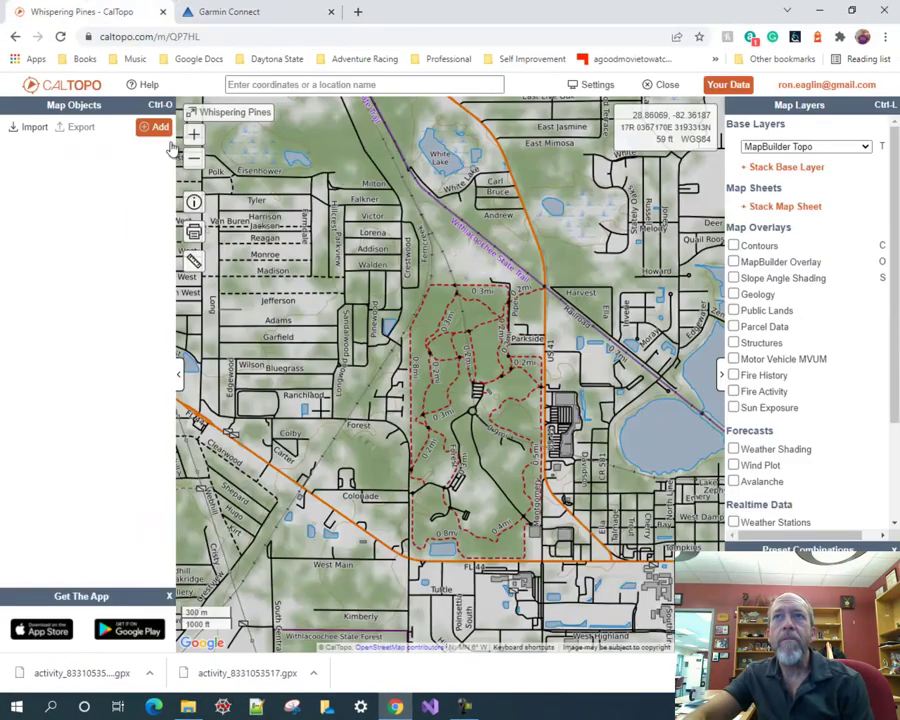
# Step: Import the Inverness Running track from the downloaded GPX file into the Whispering Pines map
pyautogui.scroll(-1, 312, 242)
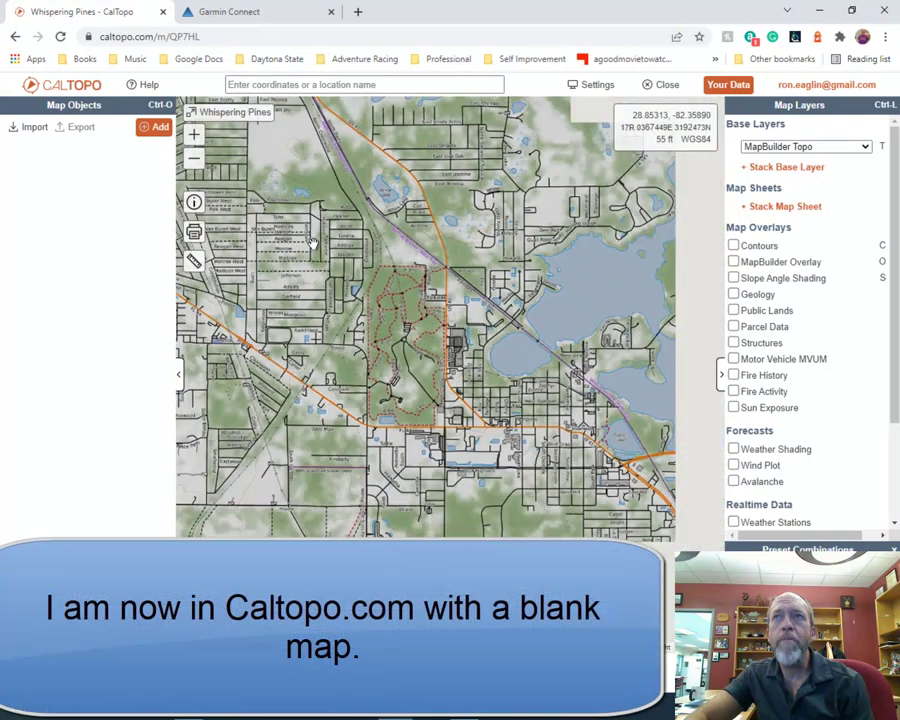
pyautogui.scroll(-2, 313, 242)
pyautogui.click(30, 127)
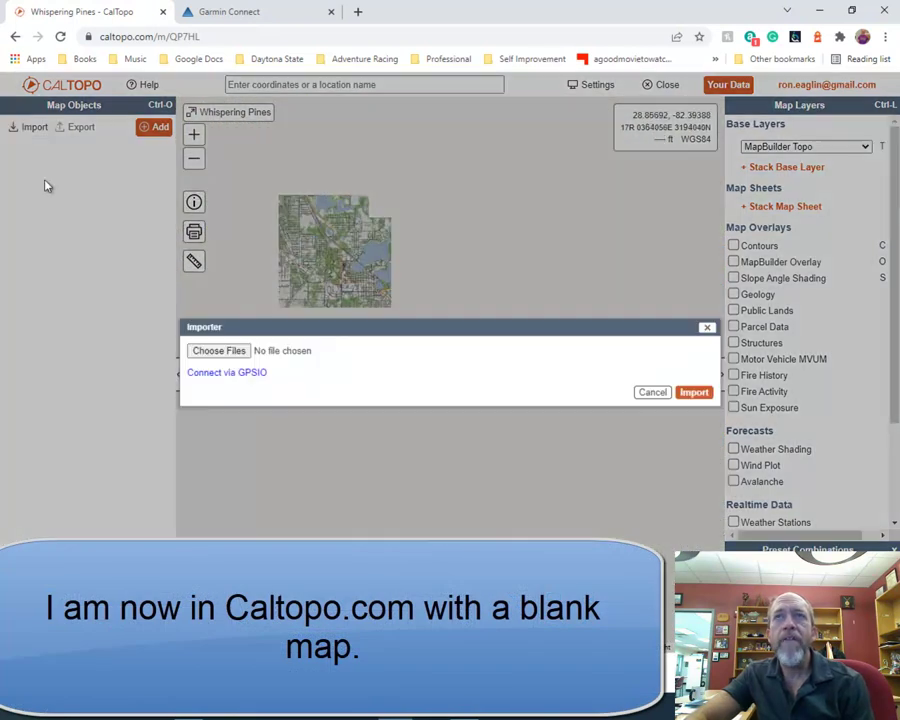
pyautogui.click(226, 354)
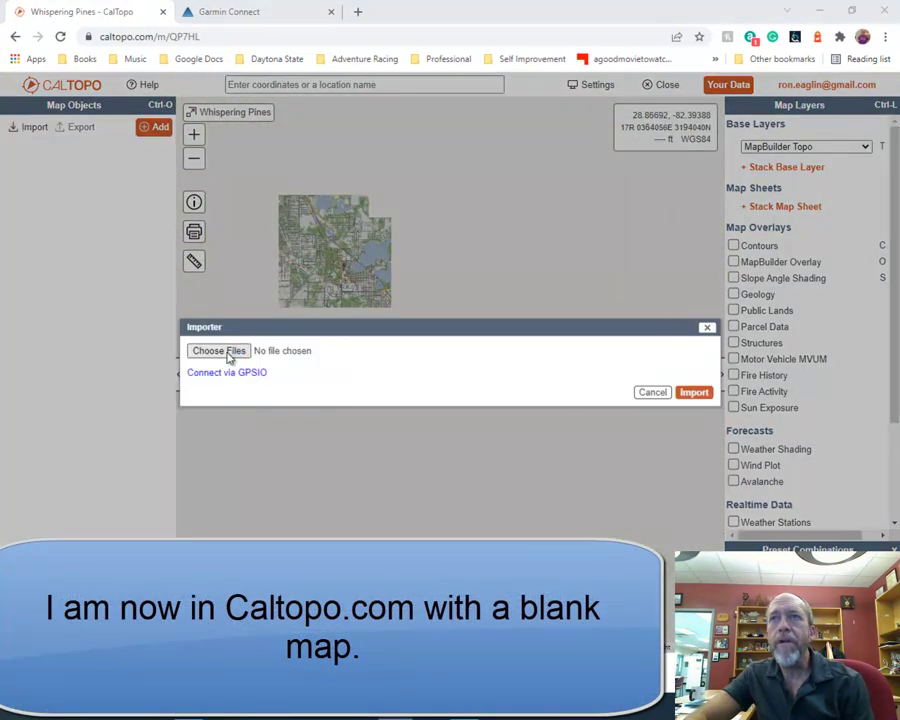
pyautogui.doubleClick(176, 128)
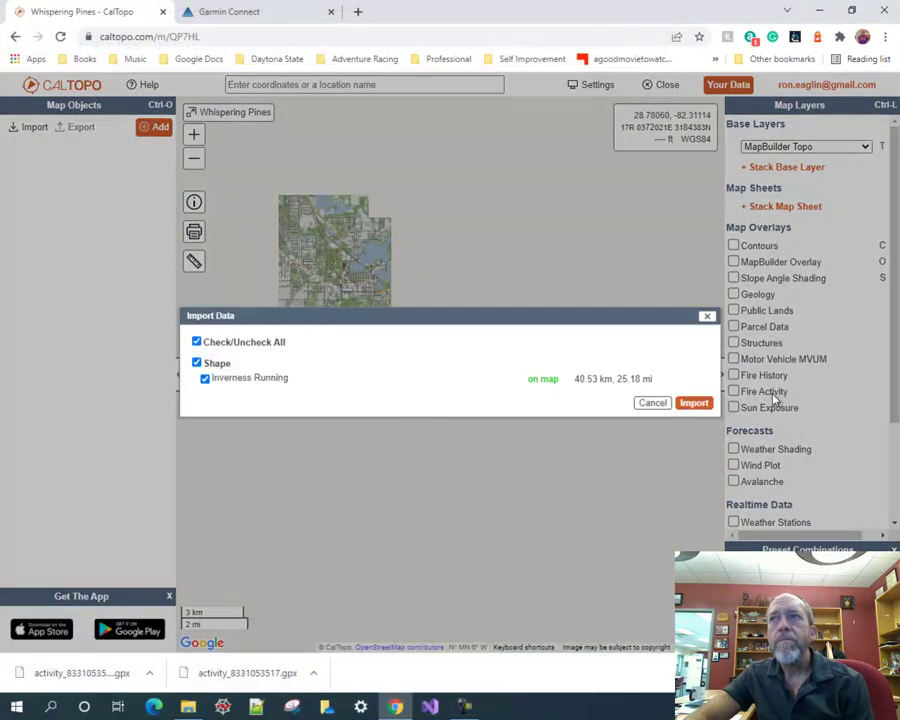
pyautogui.click(684, 404)
# Step: Examine the imported Inverness Running track across the park, including the tangled lines around its start
pyautogui.scroll(5, 348, 330)
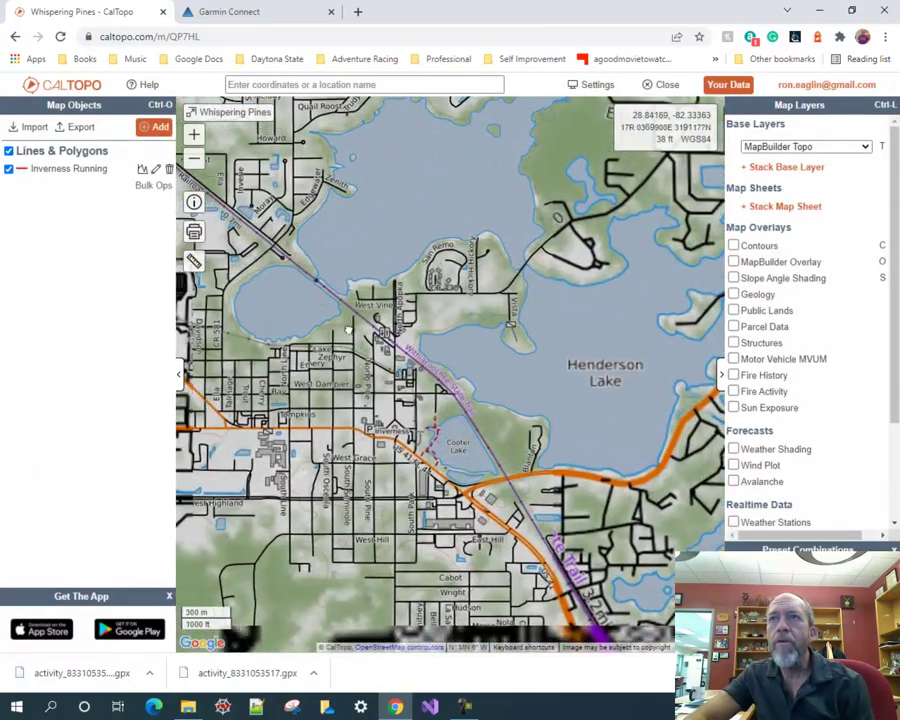
pyautogui.moveTo(348, 330); pyautogui.dragTo(558, 374)
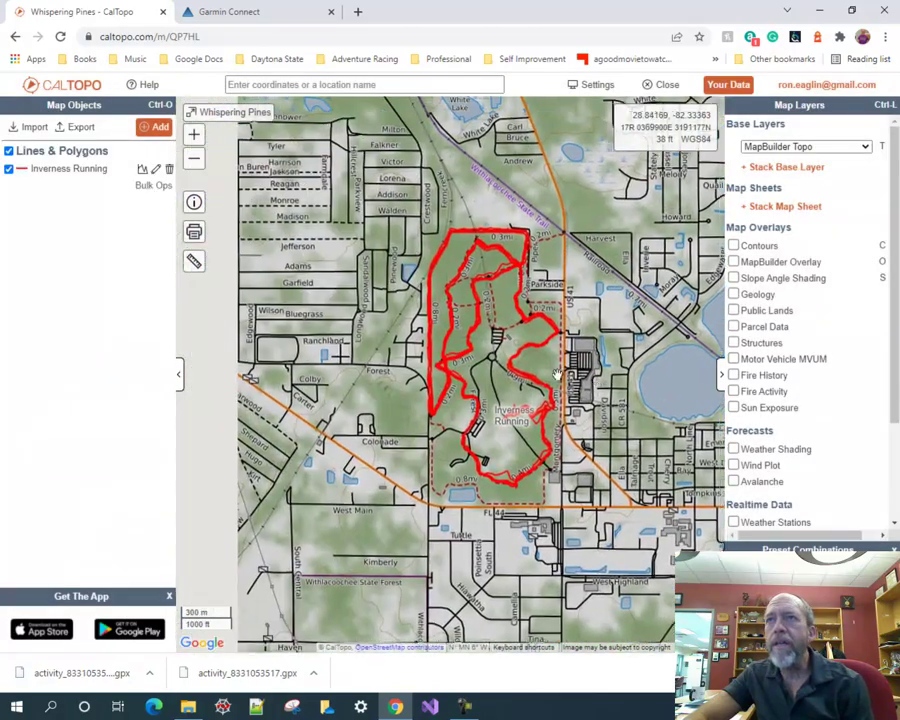
pyautogui.moveTo(378, 321); pyautogui.dragTo(378, 398)
pyautogui.scroll(1, 382, 403)
pyautogui.moveTo(418, 436); pyautogui.dragTo(264, 269)
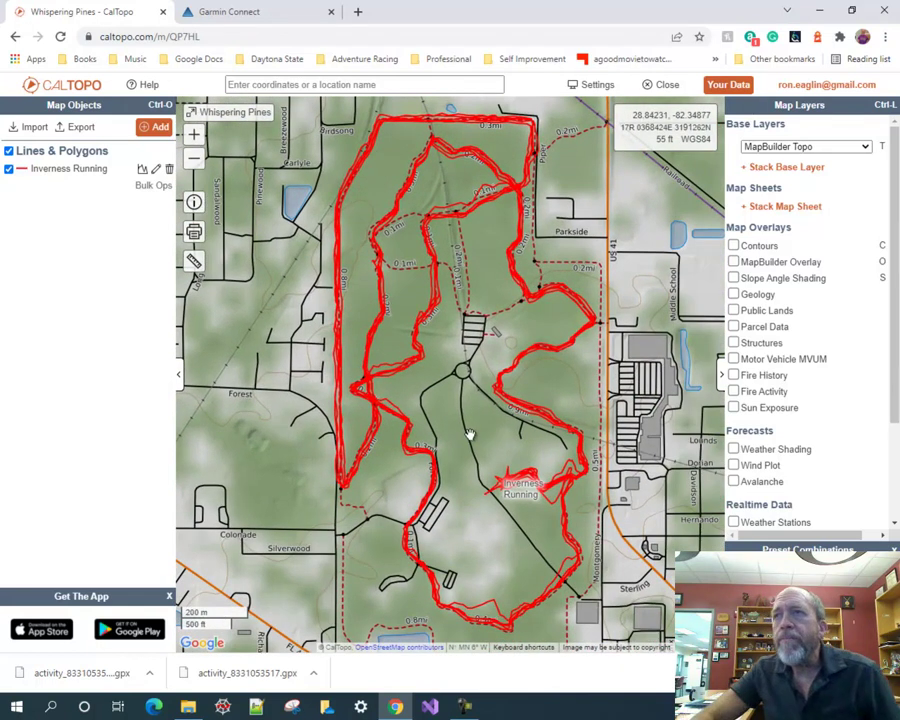
pyautogui.scroll(1, 472, 458)
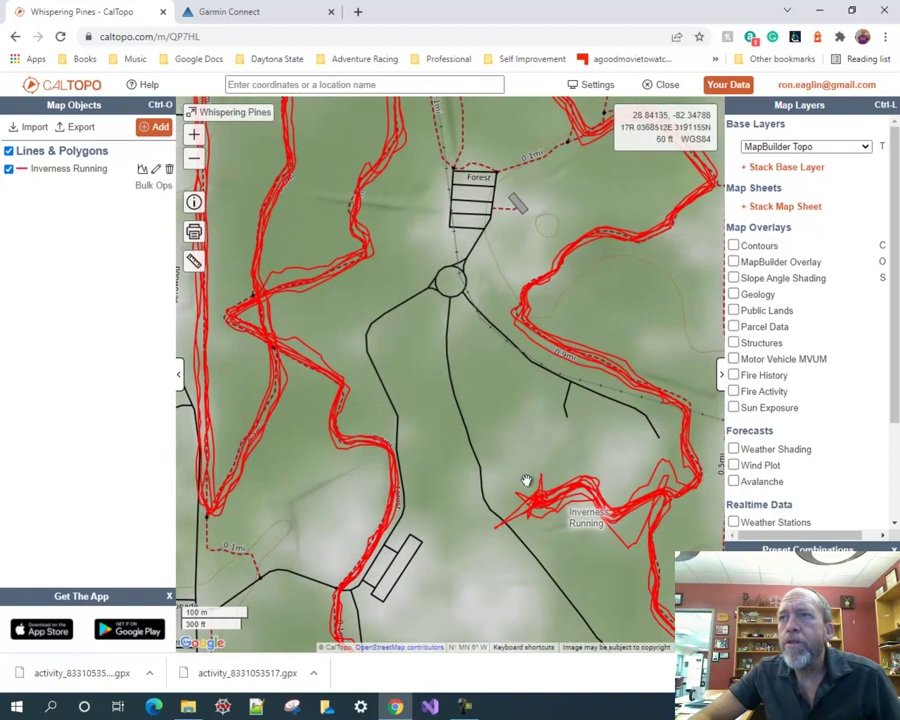
pyautogui.moveTo(590, 483); pyautogui.dragTo(524, 372)
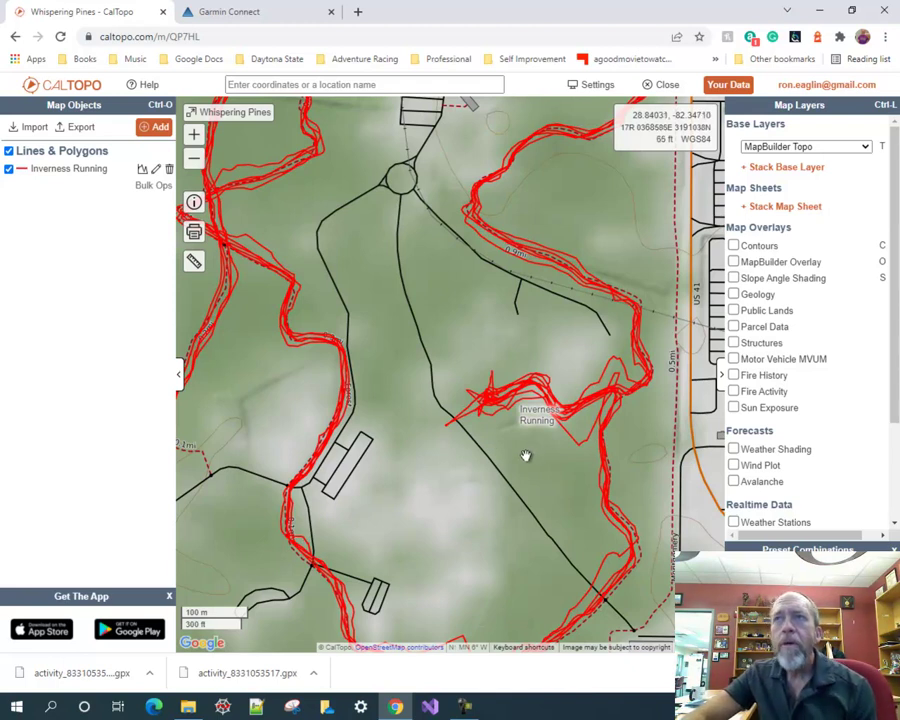
pyautogui.moveTo(500, 430); pyautogui.dragTo(475, 421)
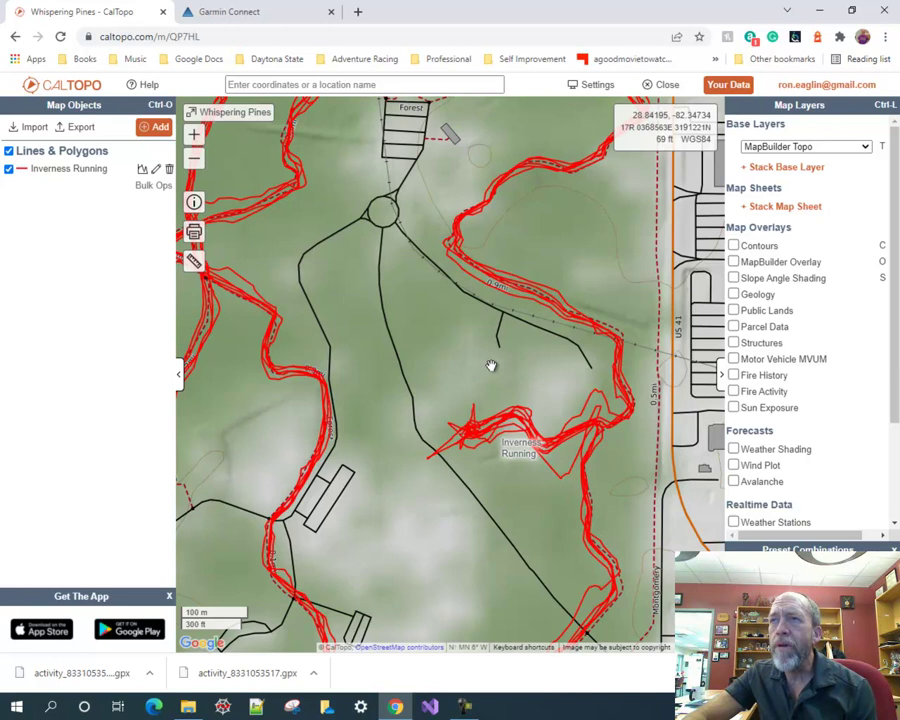
pyautogui.scroll(-2, 491, 366)
pyautogui.scroll(4, 487, 392)
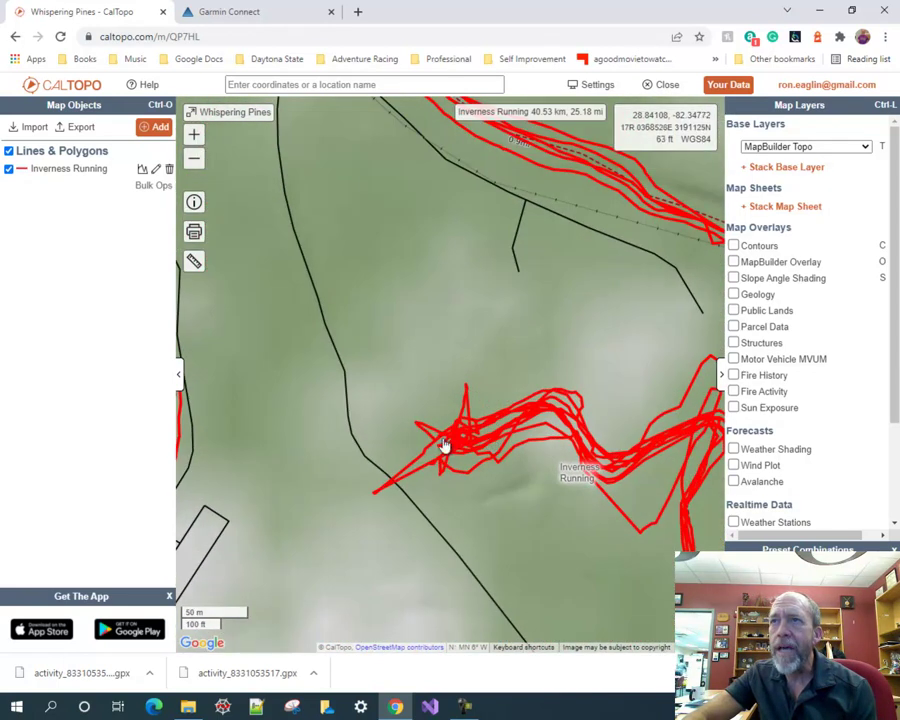
# Step: Resample the Inverness Running track by distance, creating a point every .01 miles
pyautogui.click(426, 468)
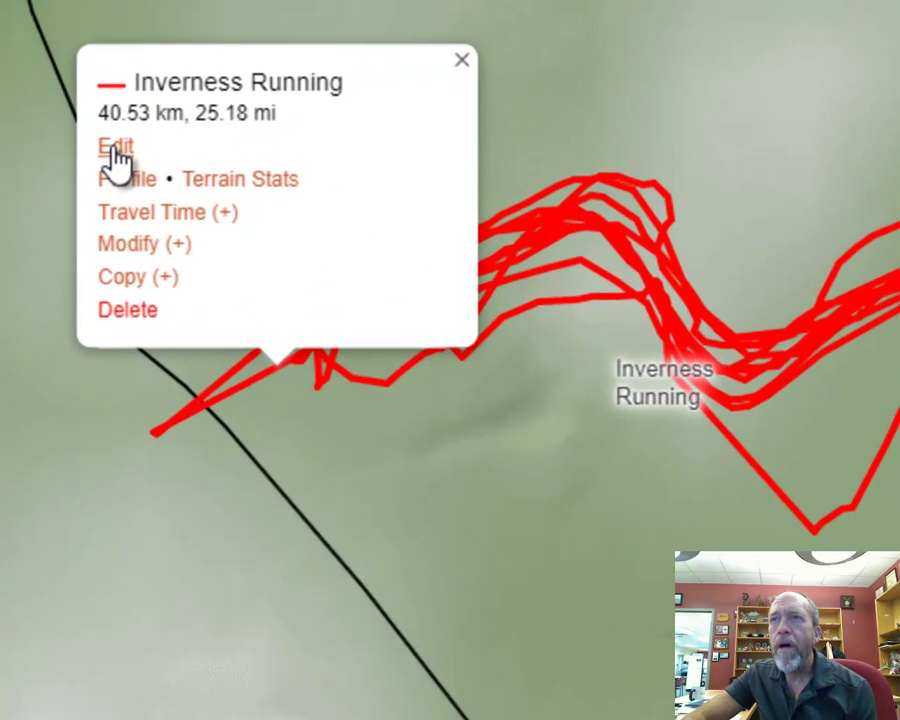
pyautogui.click(128, 250)
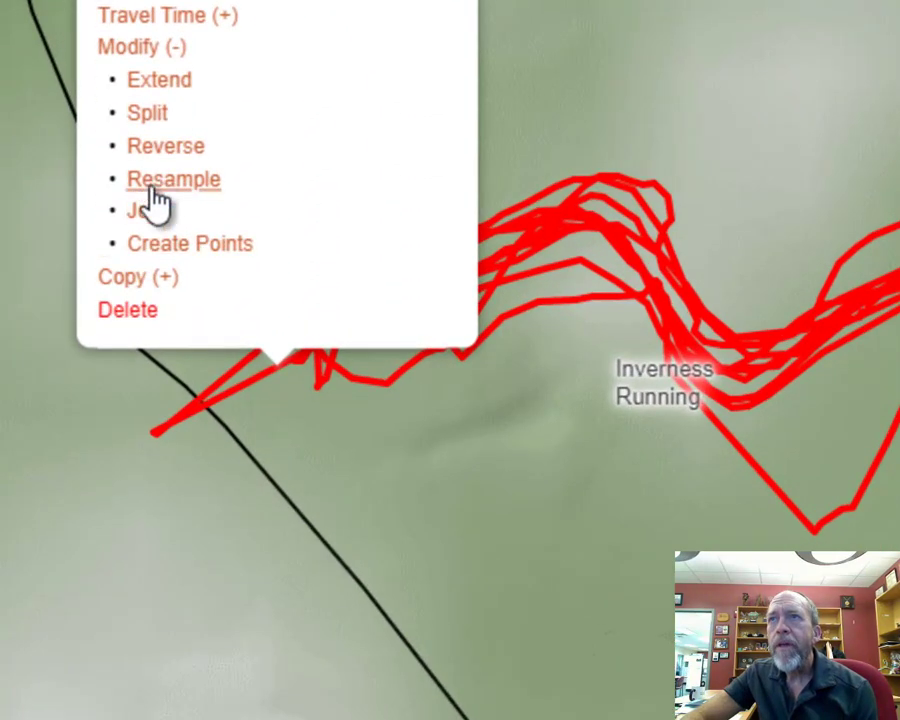
pyautogui.click(155, 190)
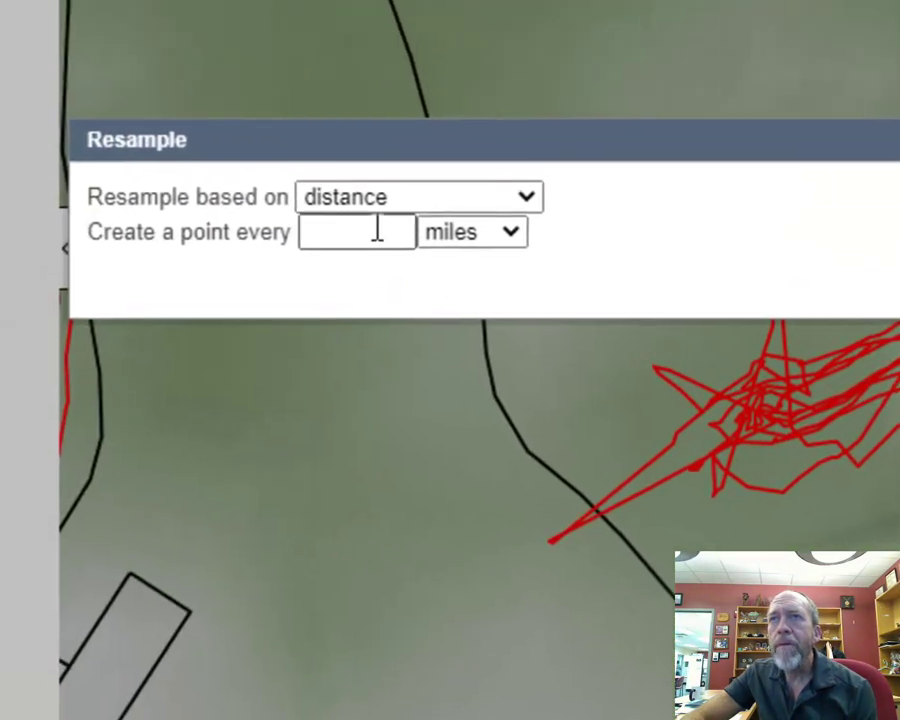
pyautogui.click(377, 230)
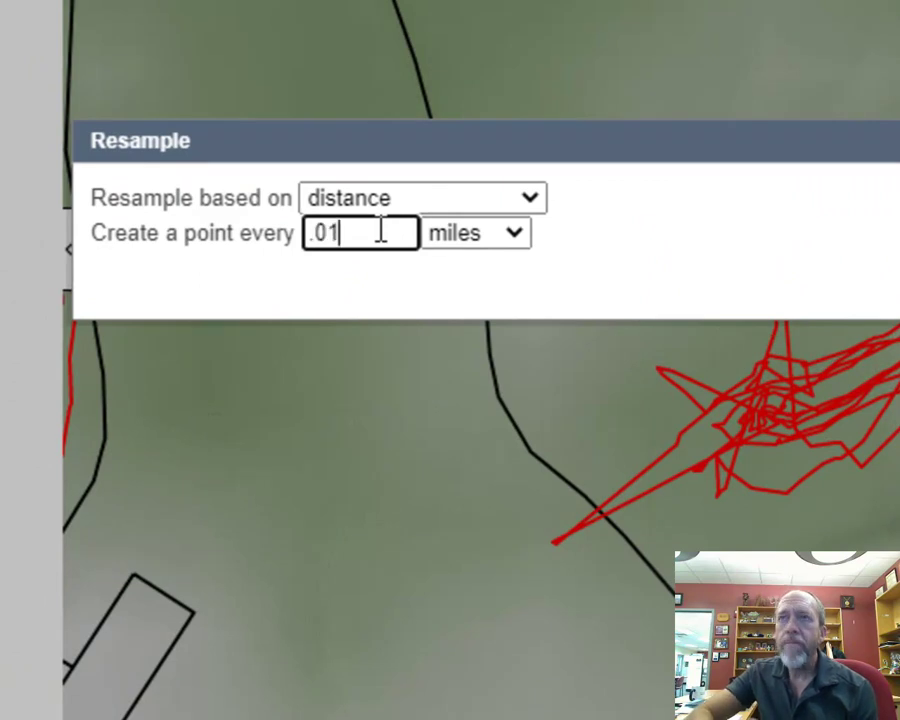
pyautogui.press('Return')
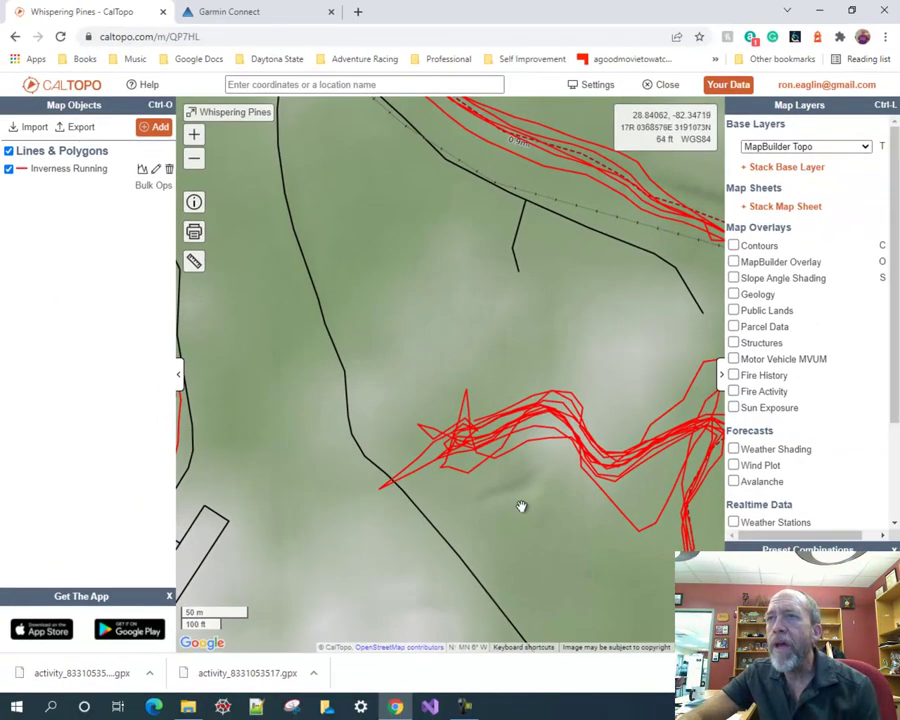
# Step: Split the resampled Inverness Running track near its start, at 28.84116, -82.34754
pyautogui.scroll(3, 520, 502)
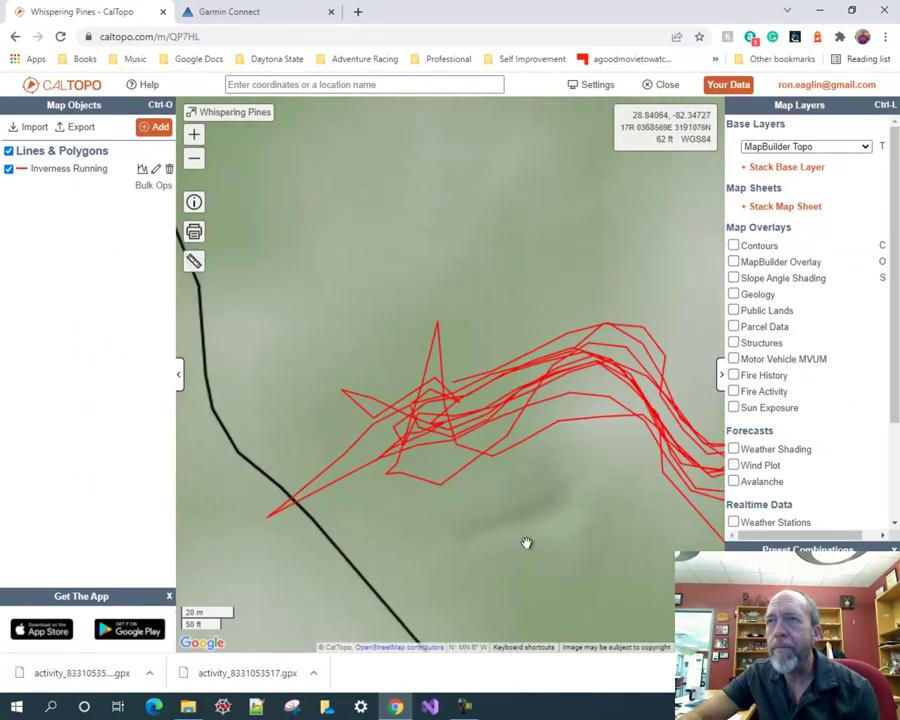
pyautogui.moveTo(516, 477); pyautogui.dragTo(581, 515)
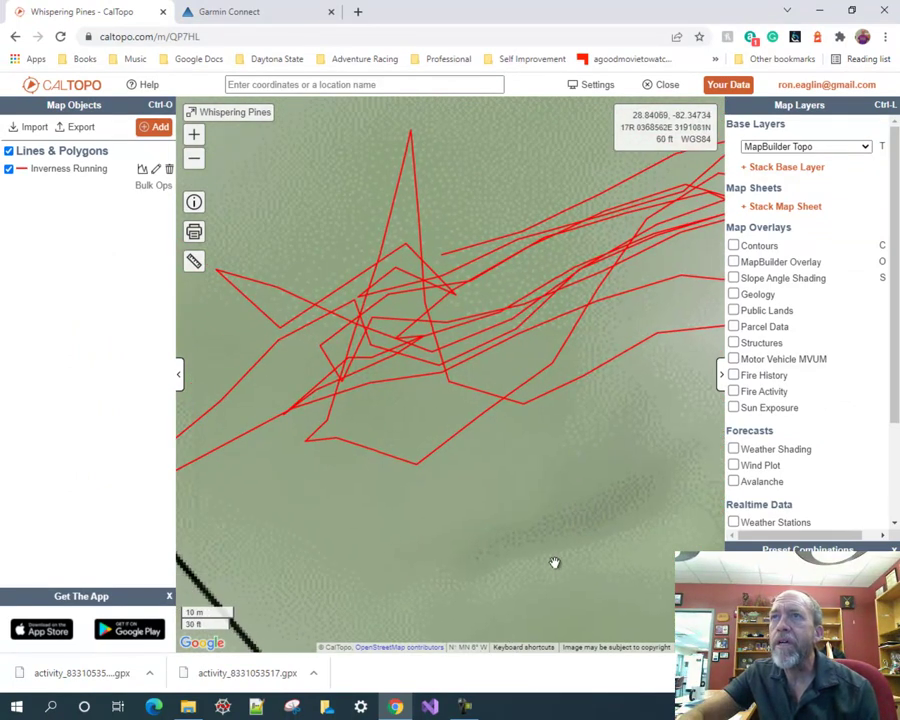
pyautogui.moveTo(525, 414); pyautogui.dragTo(531, 603)
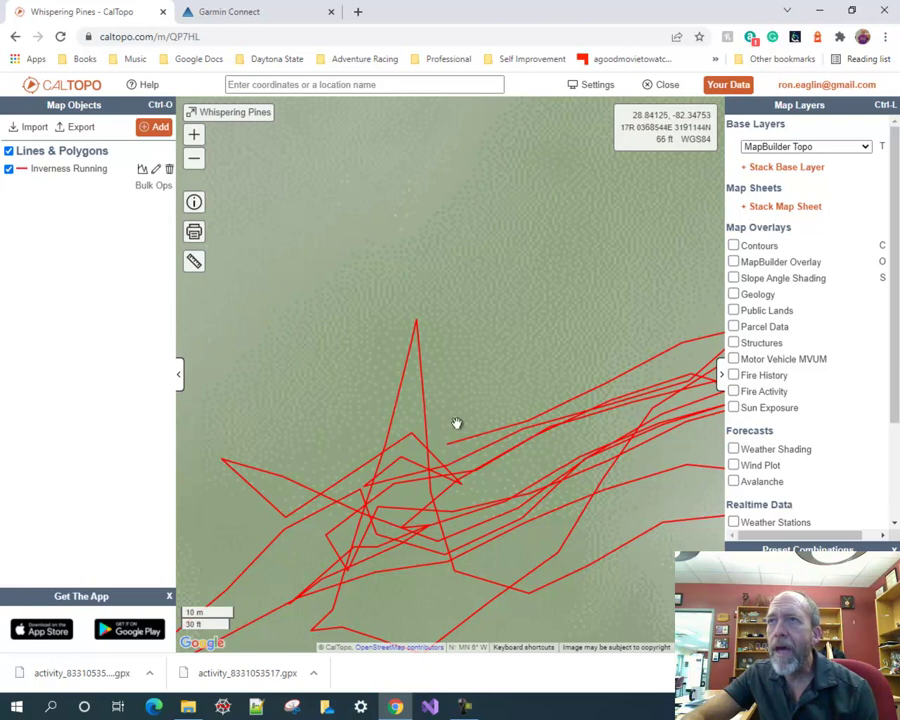
pyautogui.click(457, 467)
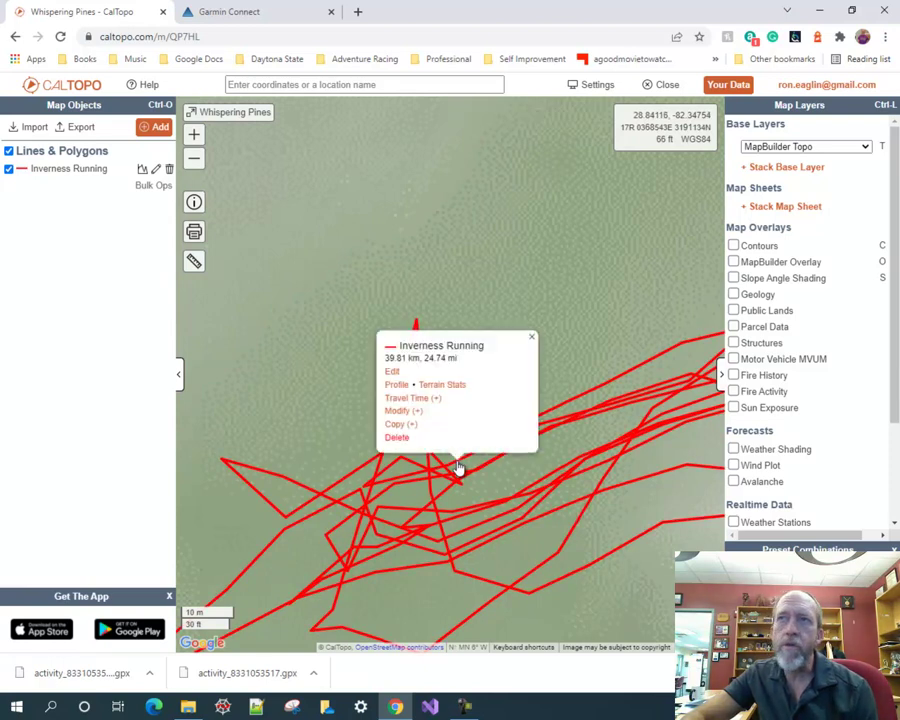
pyautogui.click(406, 412)
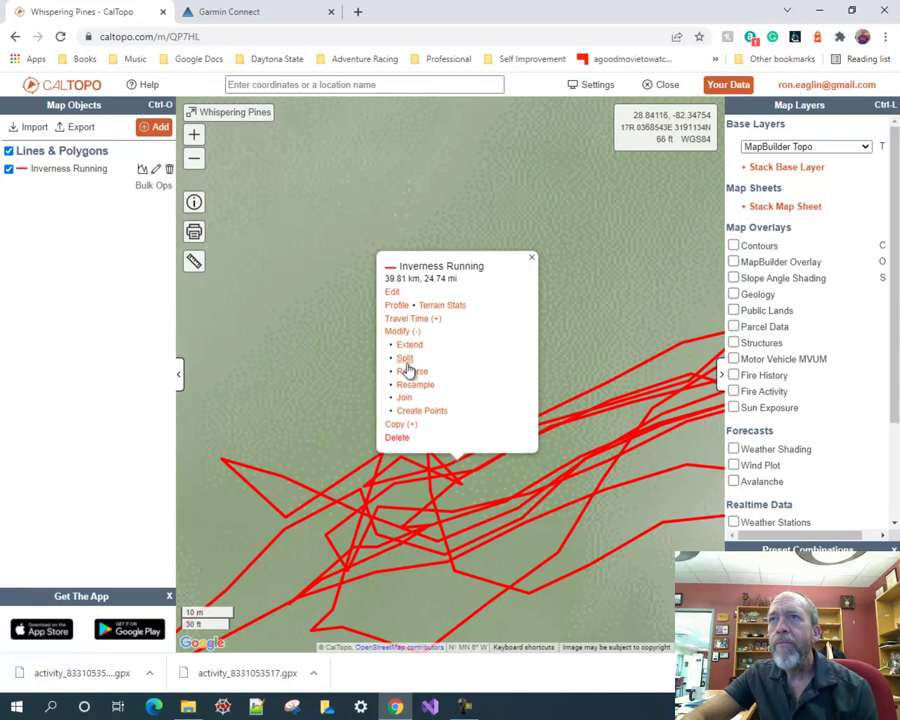
pyautogui.click(404, 358)
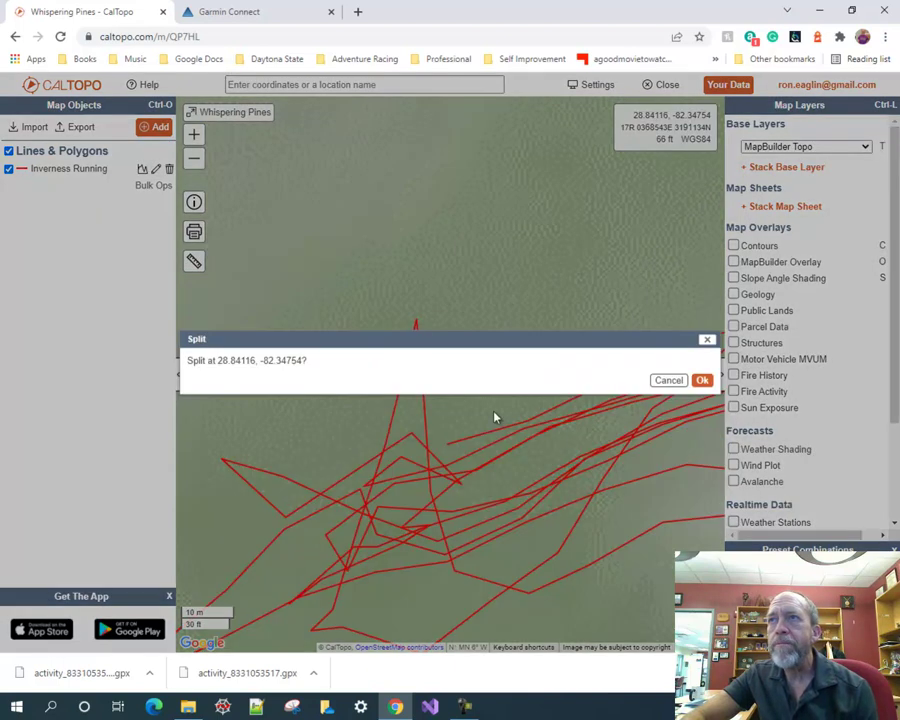
pyautogui.click(702, 381)
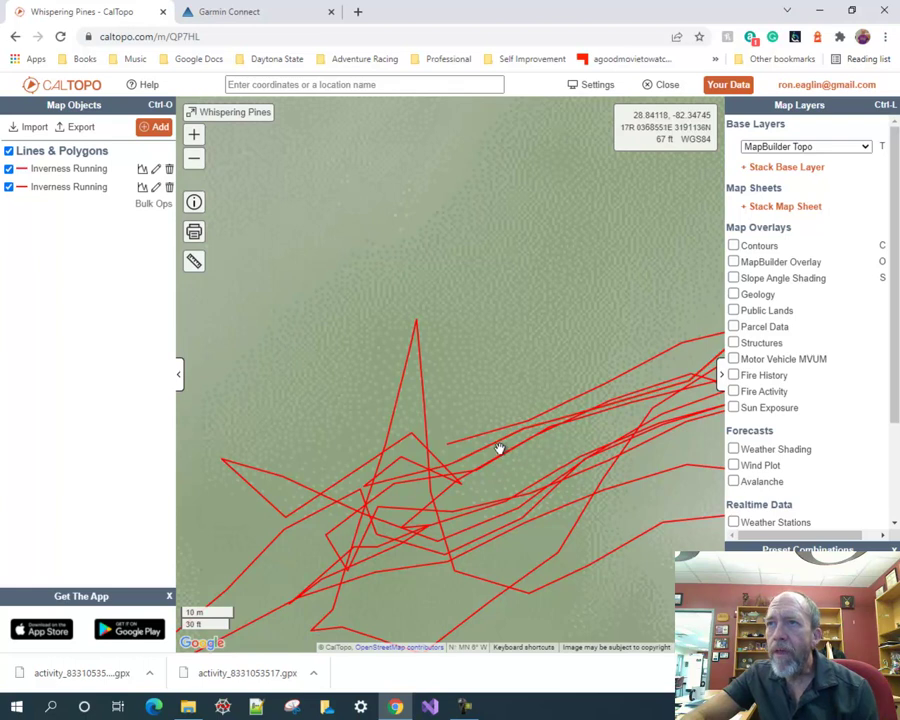
# Step: Change the line color of the short Inverness Running segment produced by the split to orange and save it
pyautogui.moveTo(539, 492); pyautogui.dragTo(502, 460)
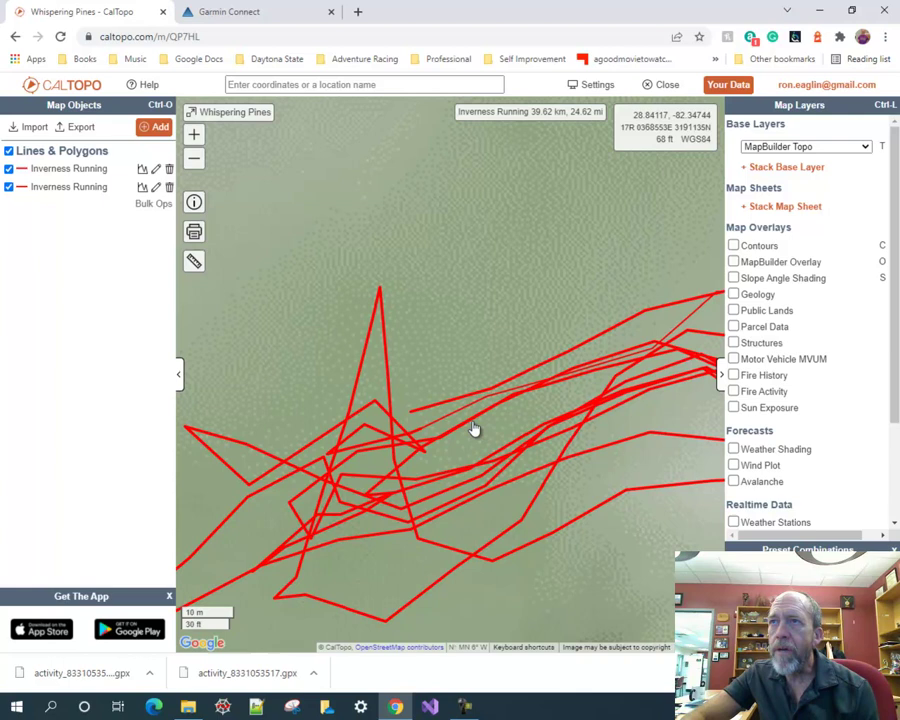
pyautogui.click(462, 417)
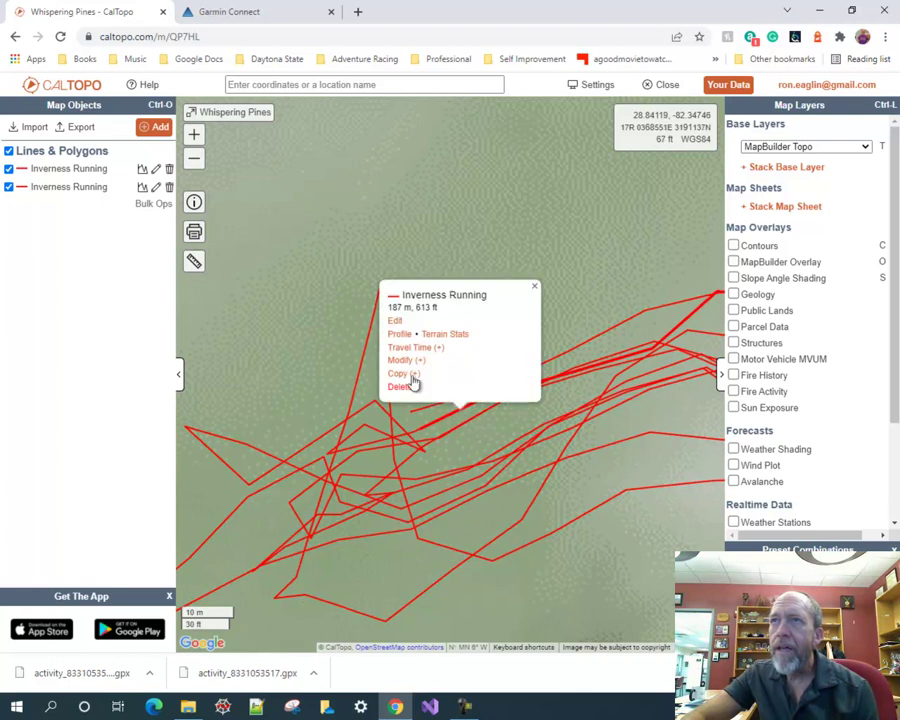
pyautogui.click(396, 321)
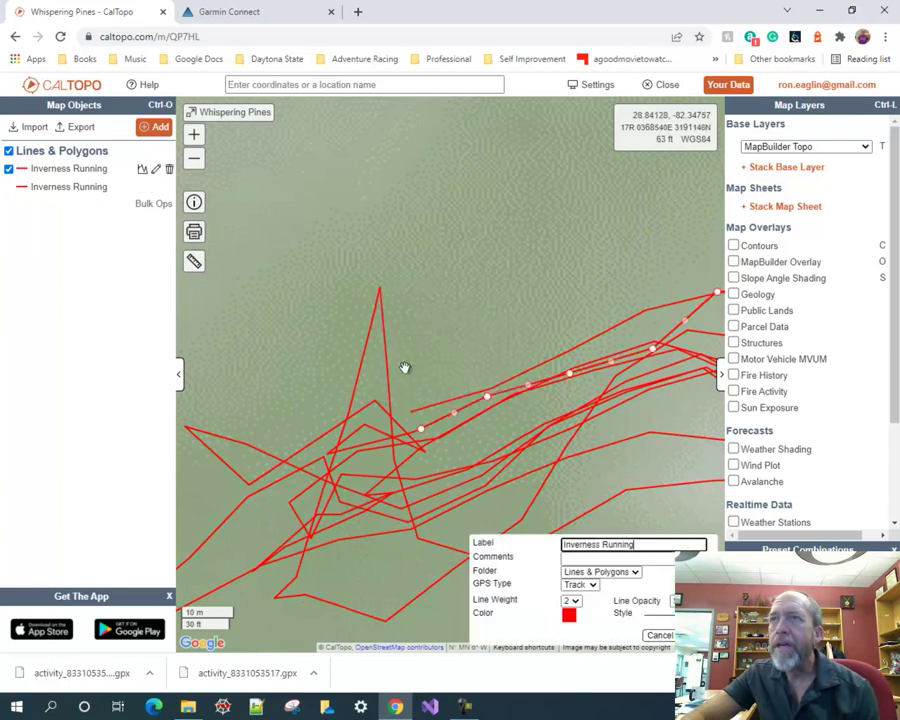
pyautogui.click(568, 617)
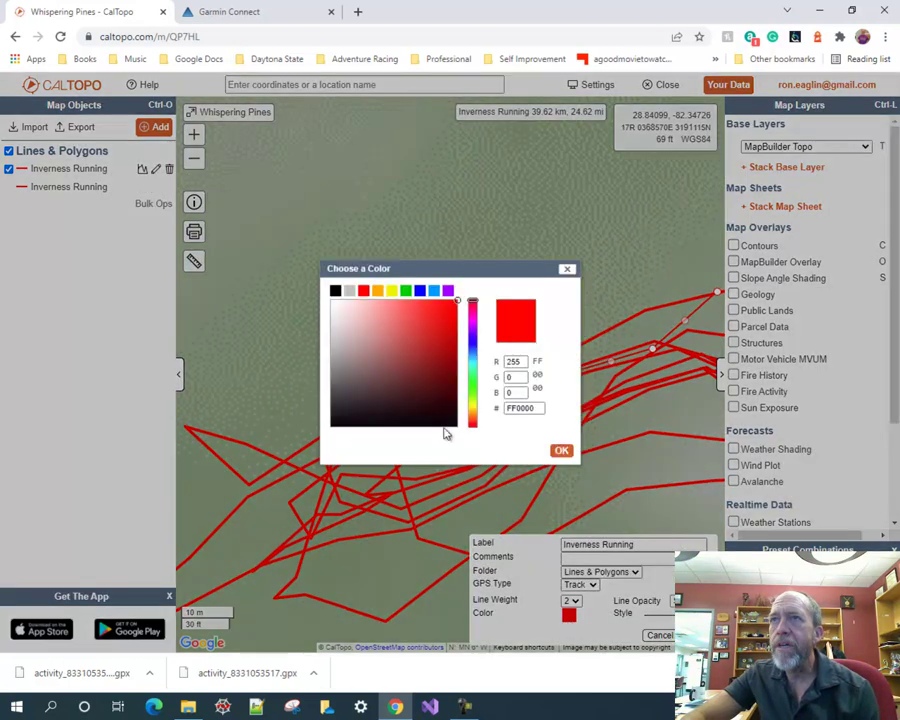
pyautogui.click(377, 292)
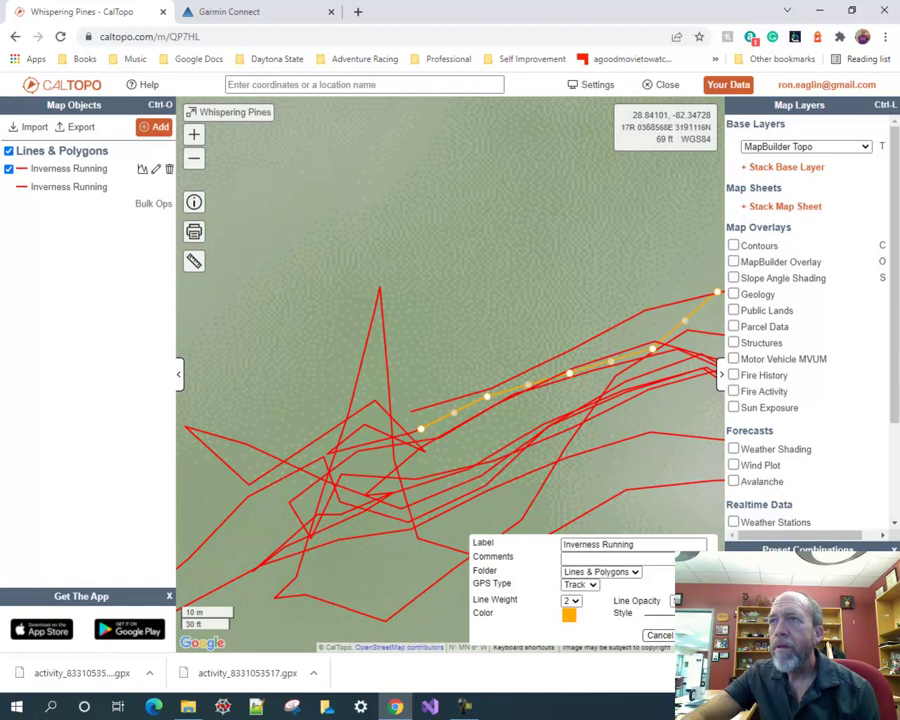
pyautogui.click(692, 635)
# Step: Delete the short orange Inverness Running segment near the start of the track
pyautogui.scroll(-2, 630, 519)
pyautogui.moveTo(617, 547); pyautogui.dragTo(418, 542)
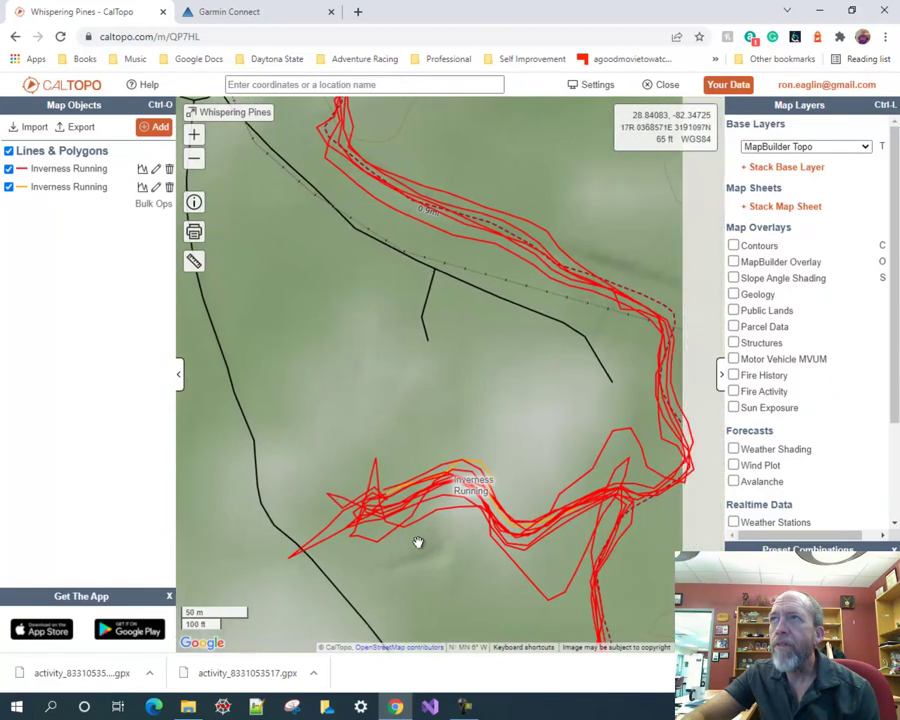
pyautogui.moveTo(647, 583); pyautogui.dragTo(634, 494)
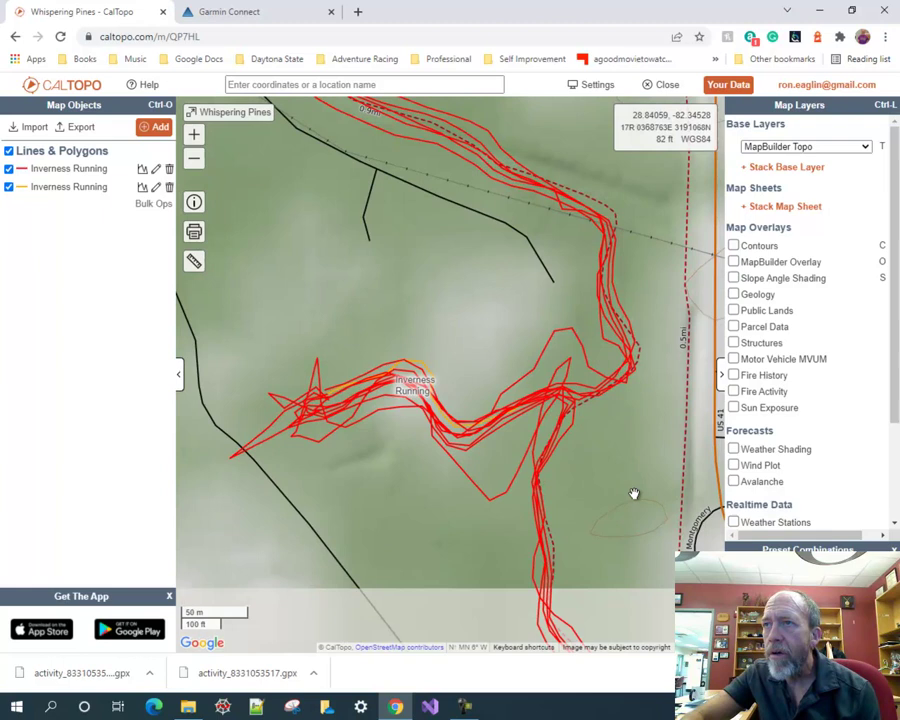
pyautogui.scroll(3, 628, 502)
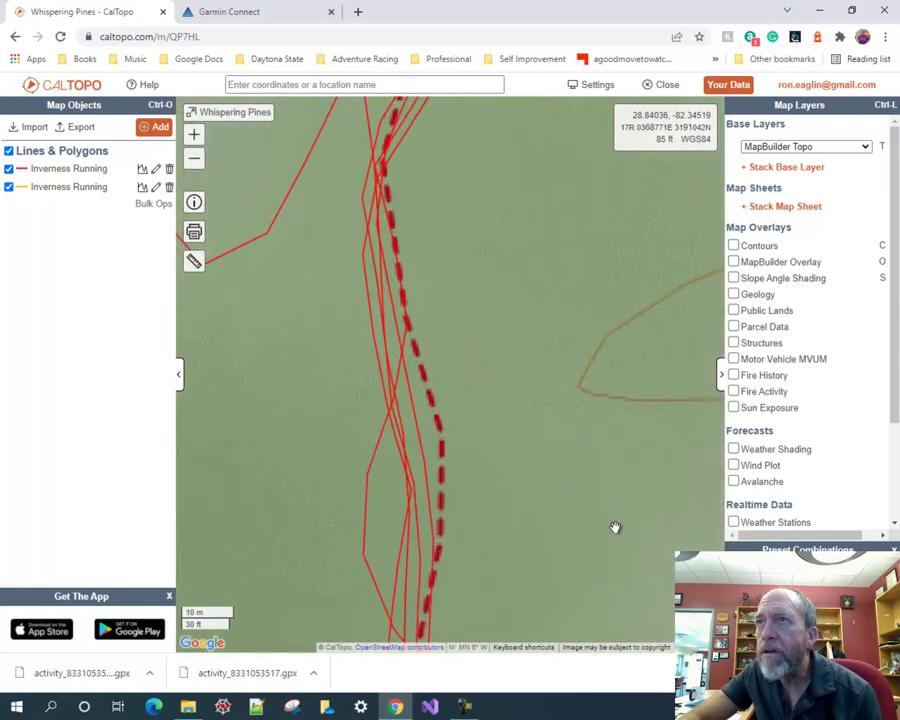
pyautogui.moveTo(296, 150); pyautogui.dragTo(445, 512)
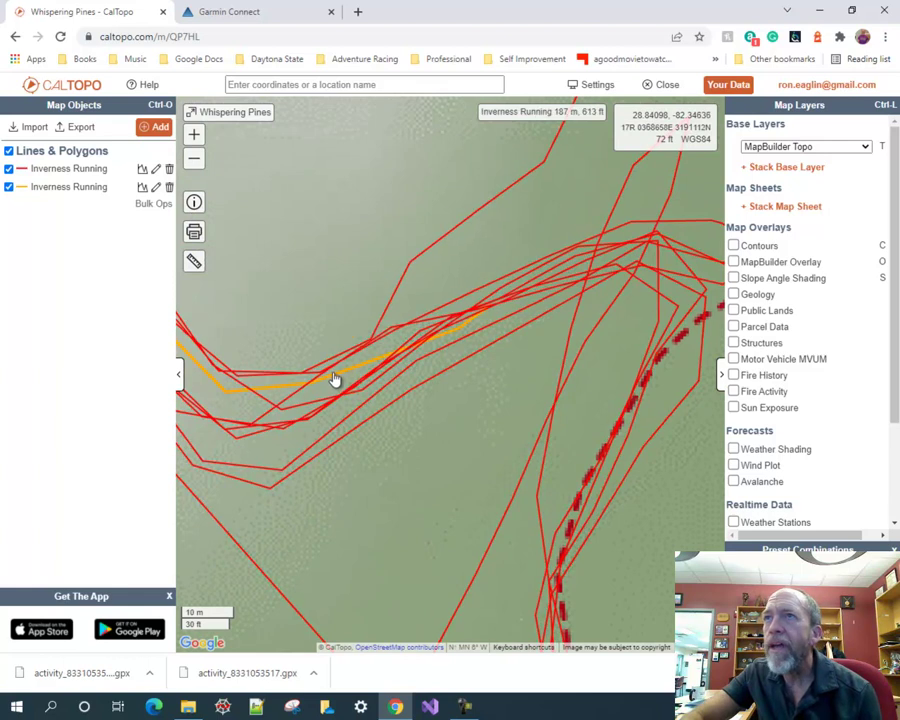
pyautogui.click(335, 380)
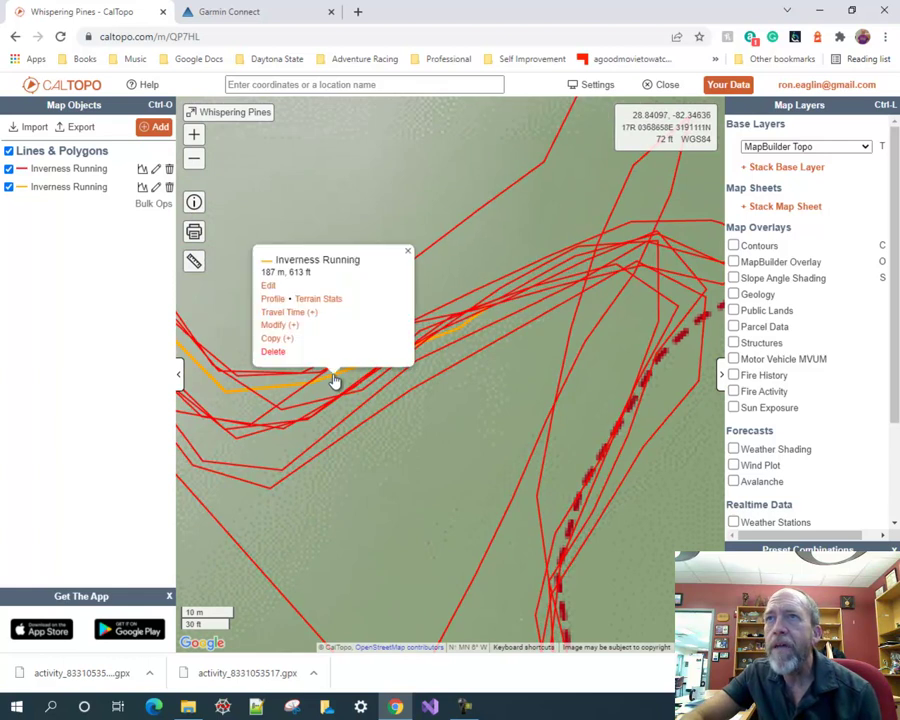
pyautogui.click(272, 353)
pyautogui.click(694, 381)
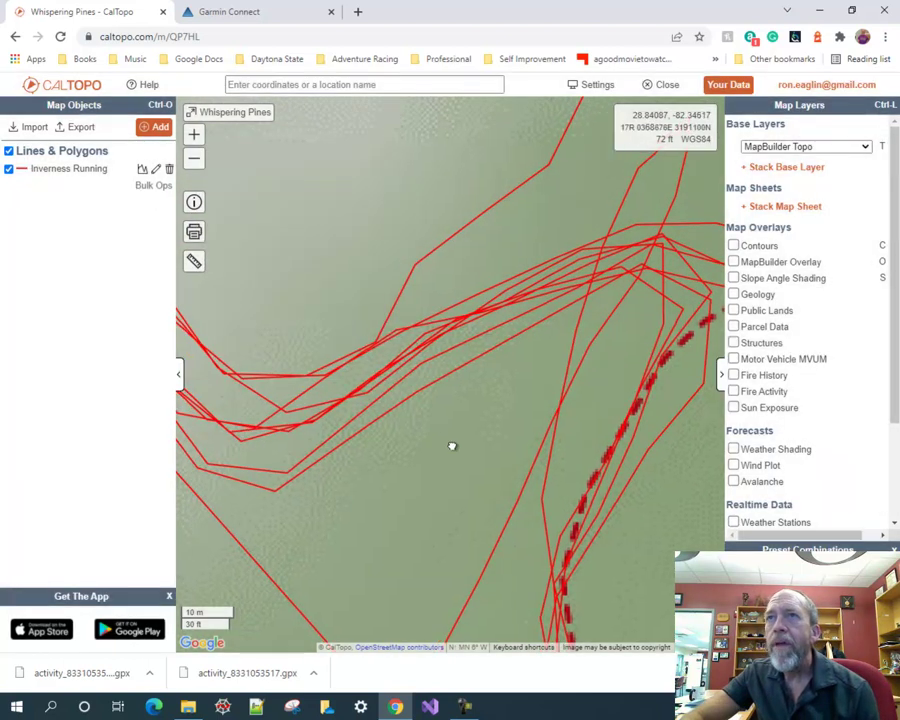
pyautogui.moveTo(566, 521); pyautogui.dragTo(362, 572)
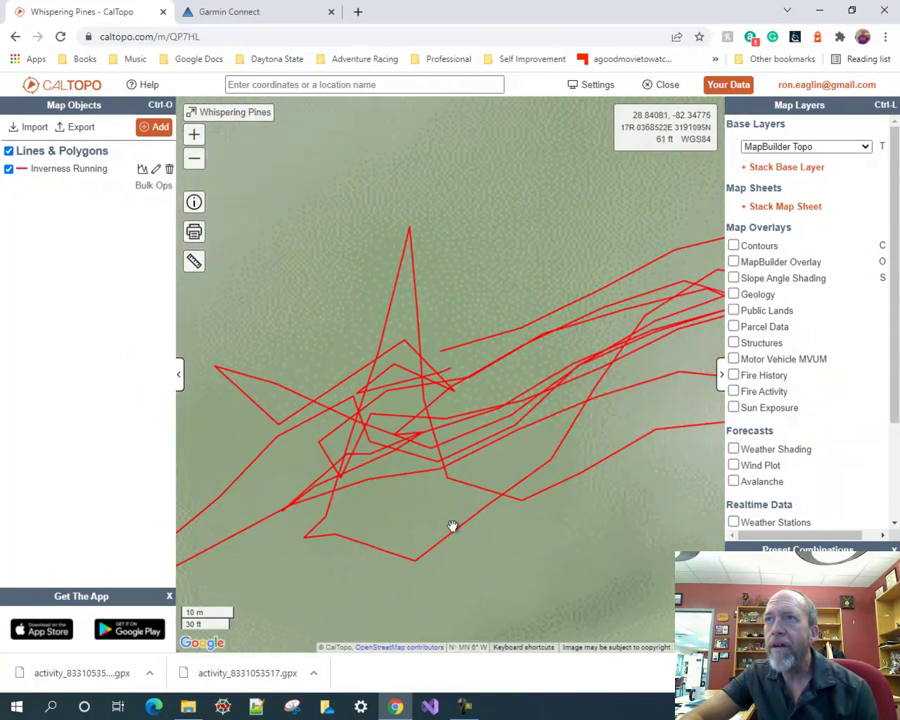
pyautogui.click(436, 408)
pyautogui.click(373, 352)
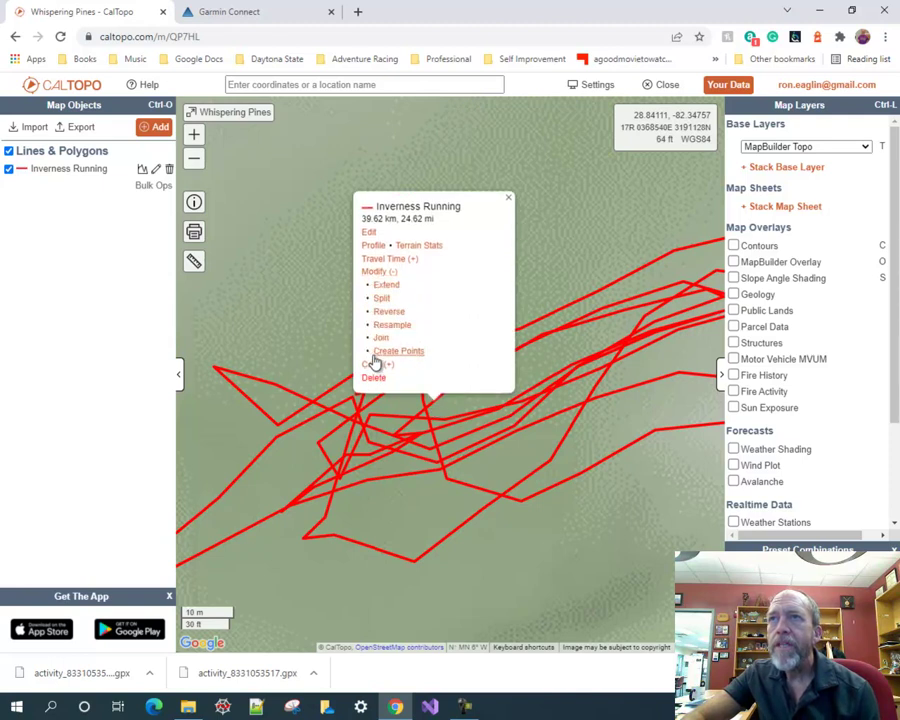
pyautogui.click(382, 300)
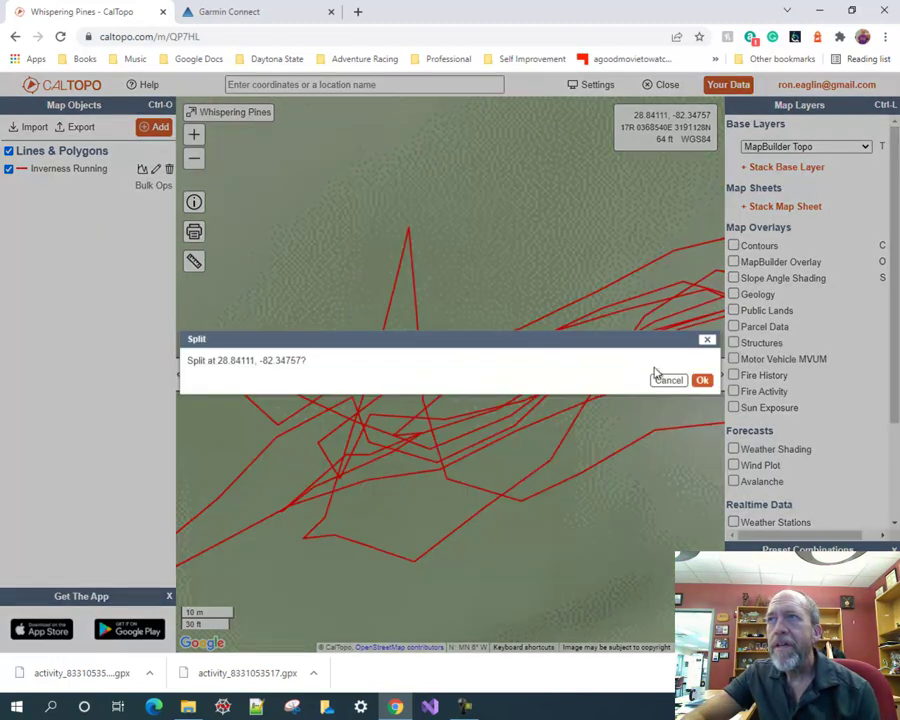
pyautogui.click(702, 380)
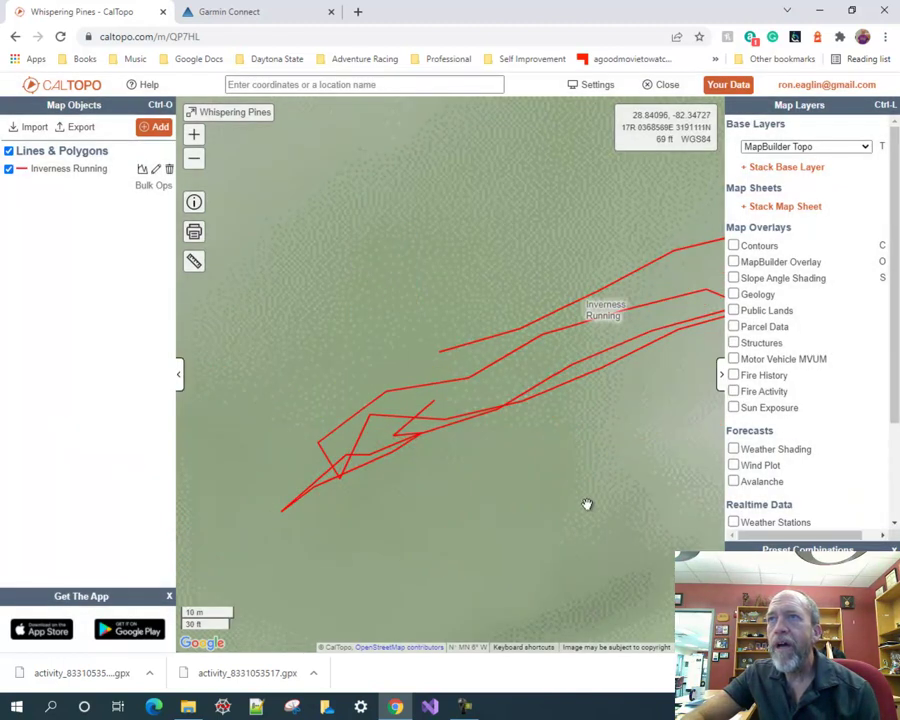
# Step: Change the line color of the 9.59 mi Inverness Running segment to orange and save it
pyautogui.click(407, 396)
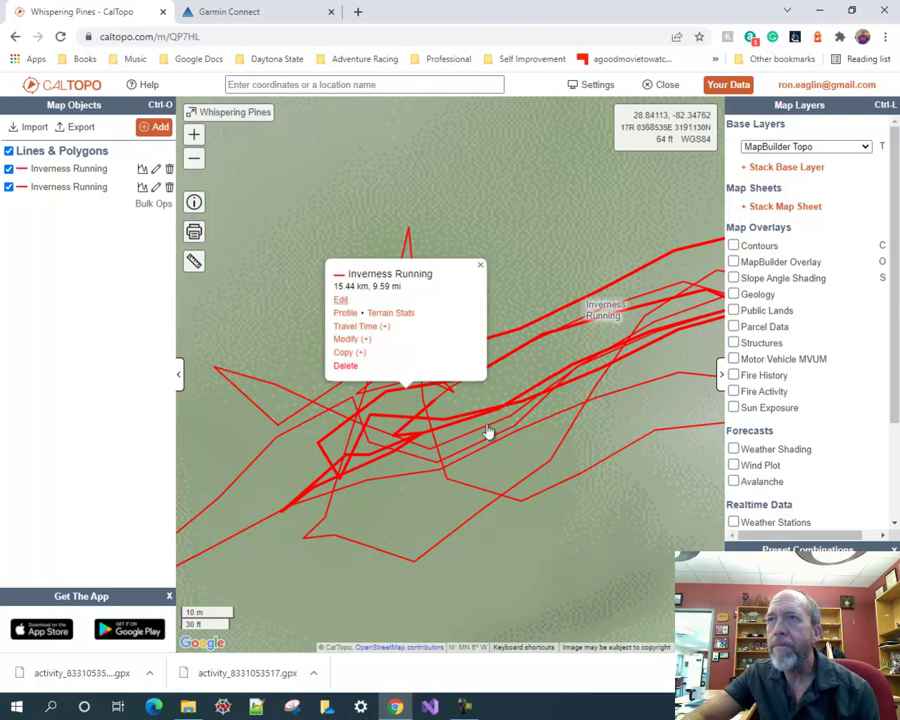
pyautogui.click(340, 299)
pyautogui.click(569, 615)
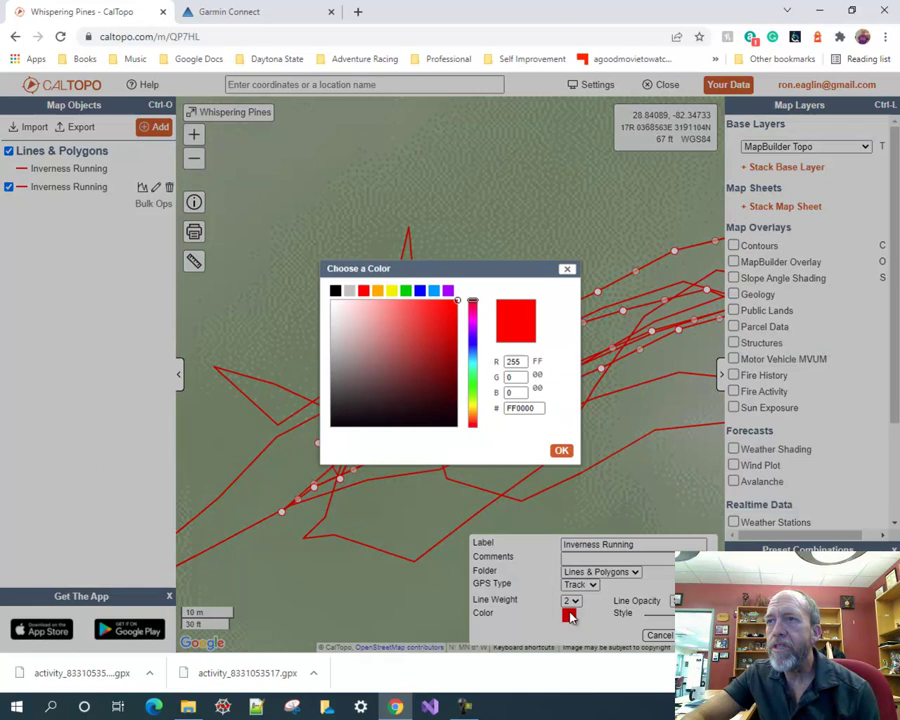
pyautogui.click(376, 291)
pyautogui.click(697, 635)
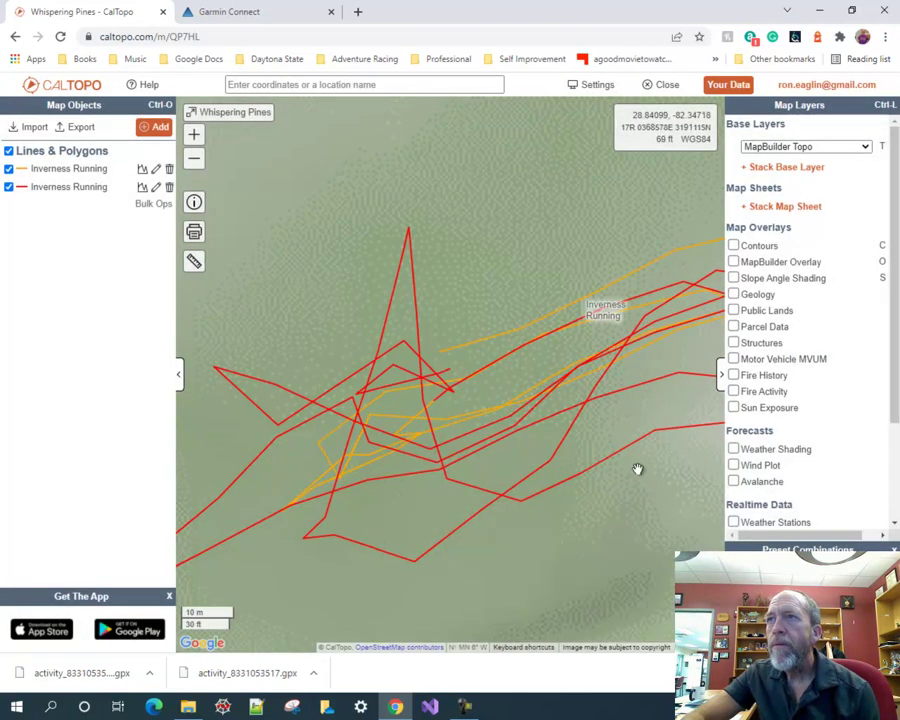
# Step: Compare the orange and red Inverness Running segments along the trail loops and around the start area
pyautogui.moveTo(639, 468); pyautogui.dragTo(364, 503)
pyautogui.moveTo(444, 442); pyautogui.dragTo(451, 389)
pyautogui.moveTo(568, 512); pyautogui.dragTo(285, 241)
pyautogui.moveTo(191, 478); pyautogui.dragTo(478, 506)
pyautogui.scroll(-2, 478, 506)
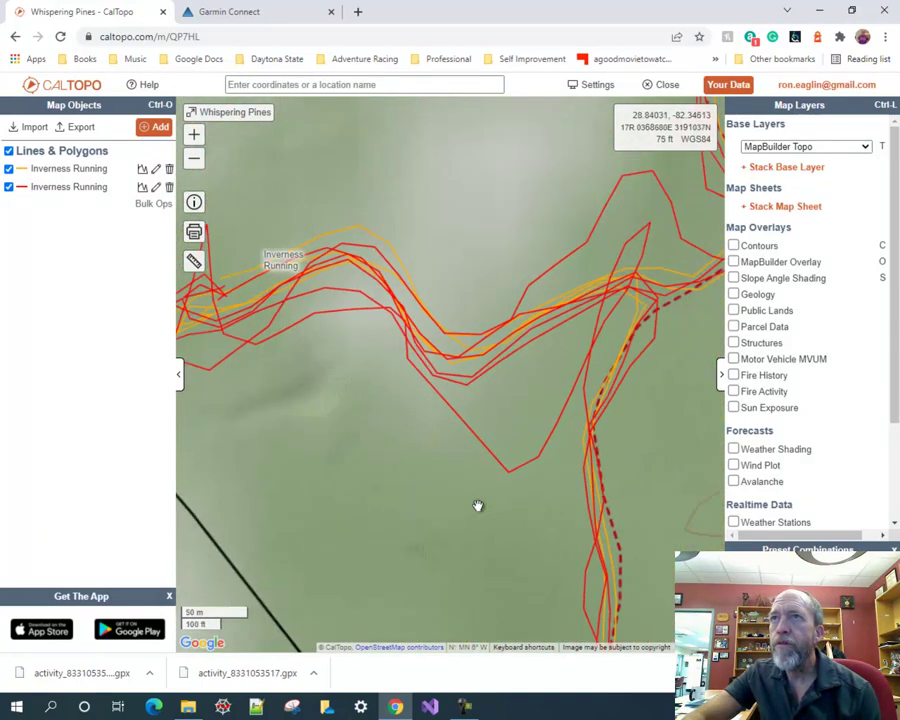
pyautogui.moveTo(300, 430); pyautogui.dragTo(479, 538)
pyautogui.moveTo(362, 357); pyautogui.dragTo(473, 427)
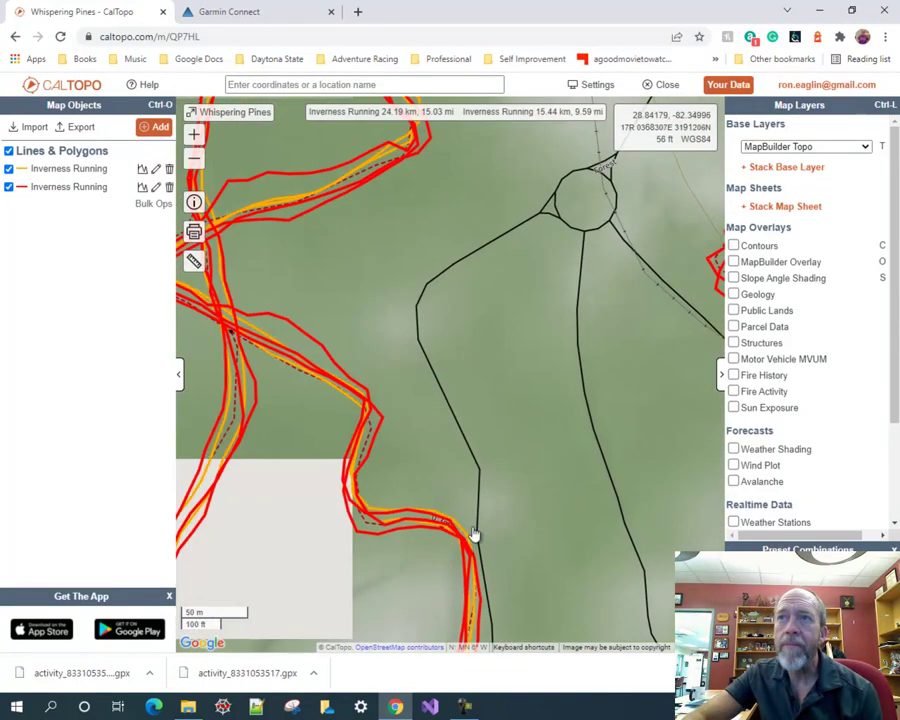
pyautogui.moveTo(539, 488); pyautogui.dragTo(585, 350)
pyautogui.moveTo(673, 490); pyautogui.dragTo(431, 436)
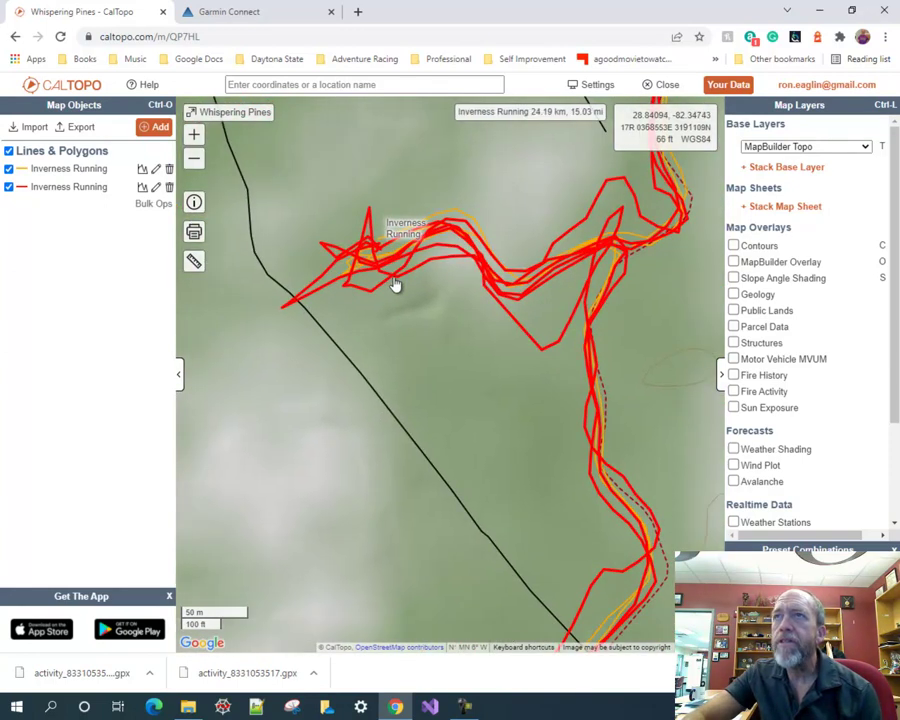
# Step: Delete the red Inverness Running segment, keeping the orange one
pyautogui.click(396, 285)
pyautogui.click(333, 254)
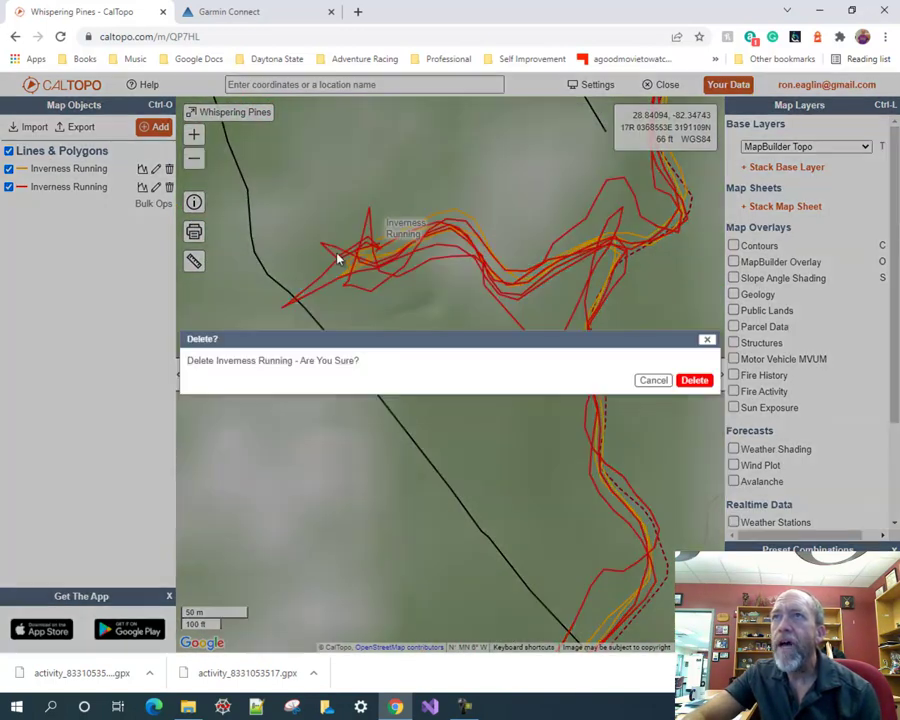
pyautogui.click(697, 382)
# Step: Clear the label of the orange Inverness Running track and save it without a name
pyautogui.moveTo(482, 408); pyautogui.dragTo(422, 538)
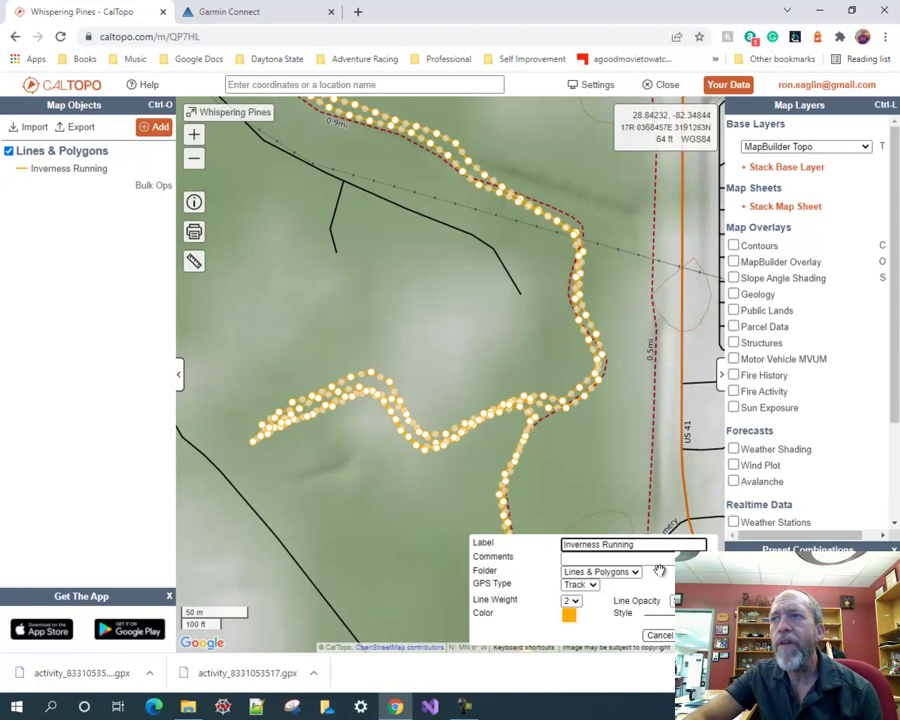
pyautogui.moveTo(644, 544); pyautogui.dragTo(449, 548)
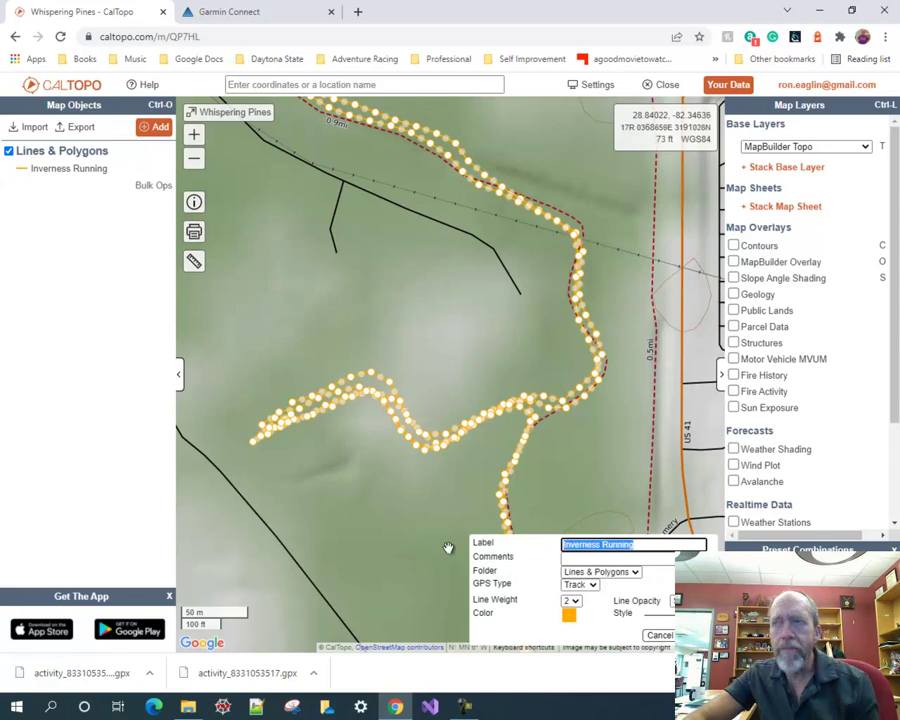
pyautogui.press('BackSpace')
pyautogui.press('Return')
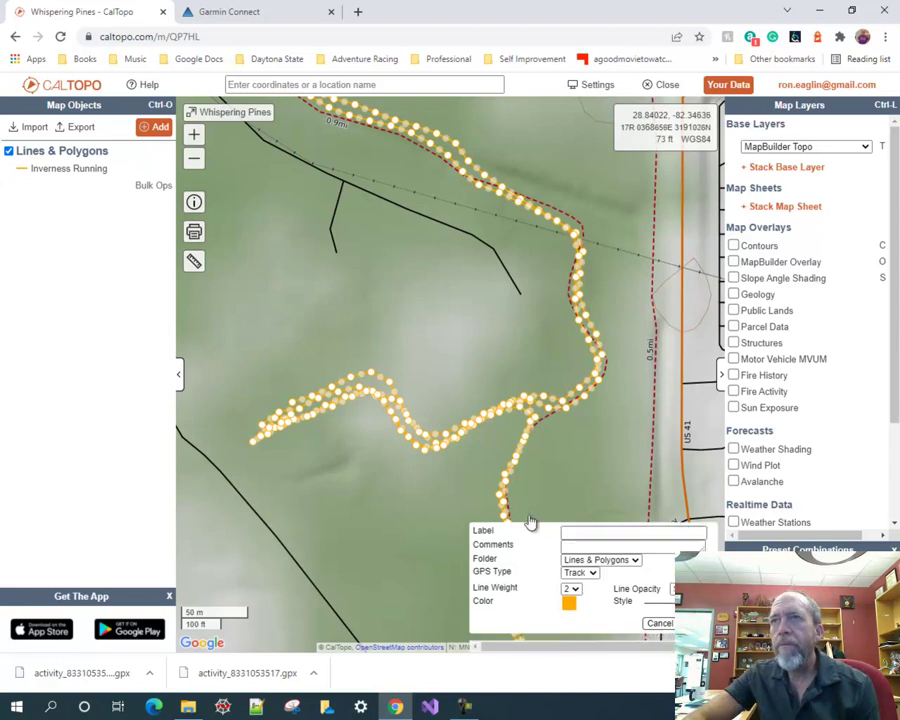
# Step: Split the unnamed orange track near its start, at 28.84113, -82.34760
pyautogui.scroll(3, 339, 479)
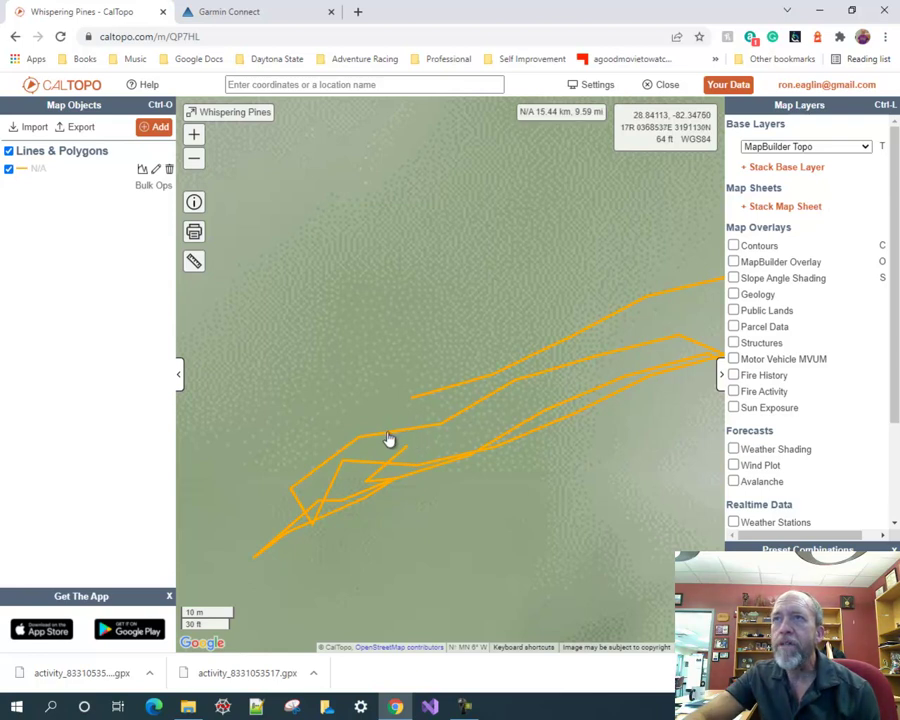
pyautogui.click(389, 440)
pyautogui.click(333, 383)
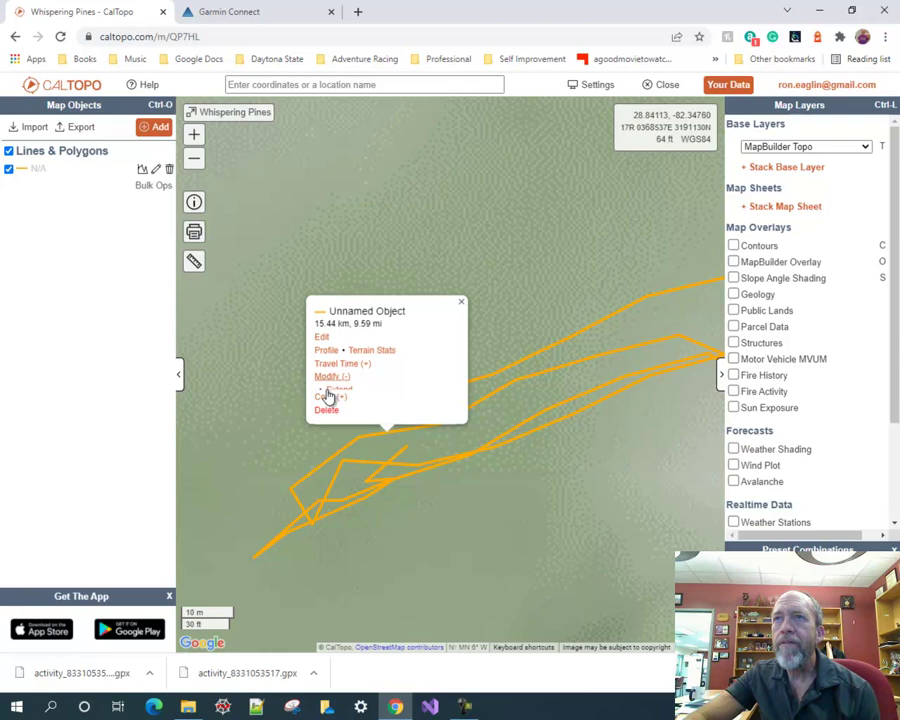
pyautogui.click(335, 331)
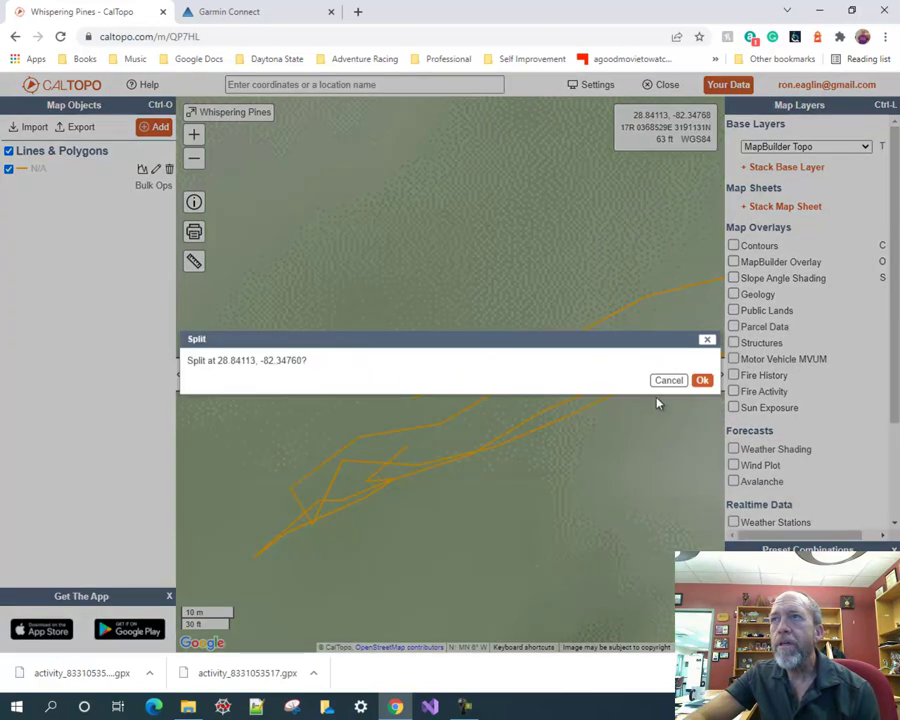
pyautogui.click(703, 383)
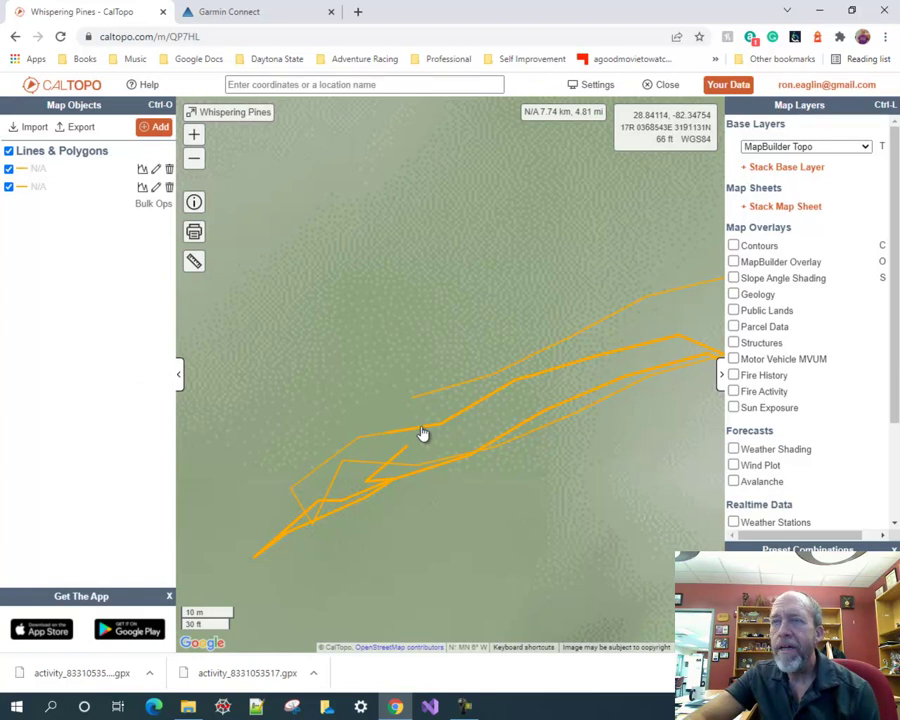
# Step: Delete the 4.78 mi unnamed segment, the one with the outermost line near the start, keeping the other half
pyautogui.moveTo(544, 546); pyautogui.dragTo(407, 557)
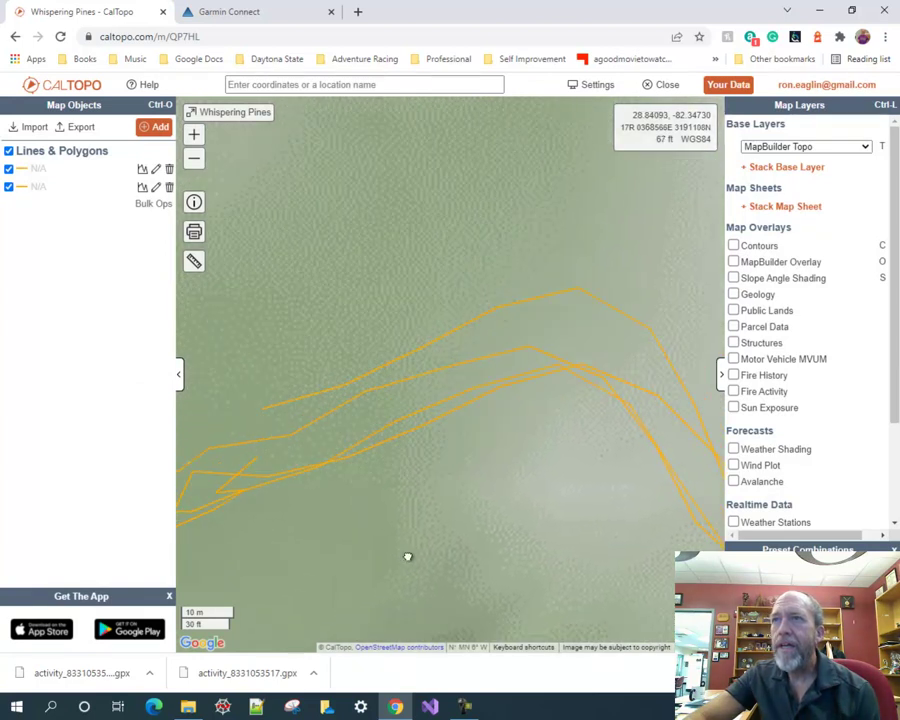
pyautogui.scroll(-3, 444, 527)
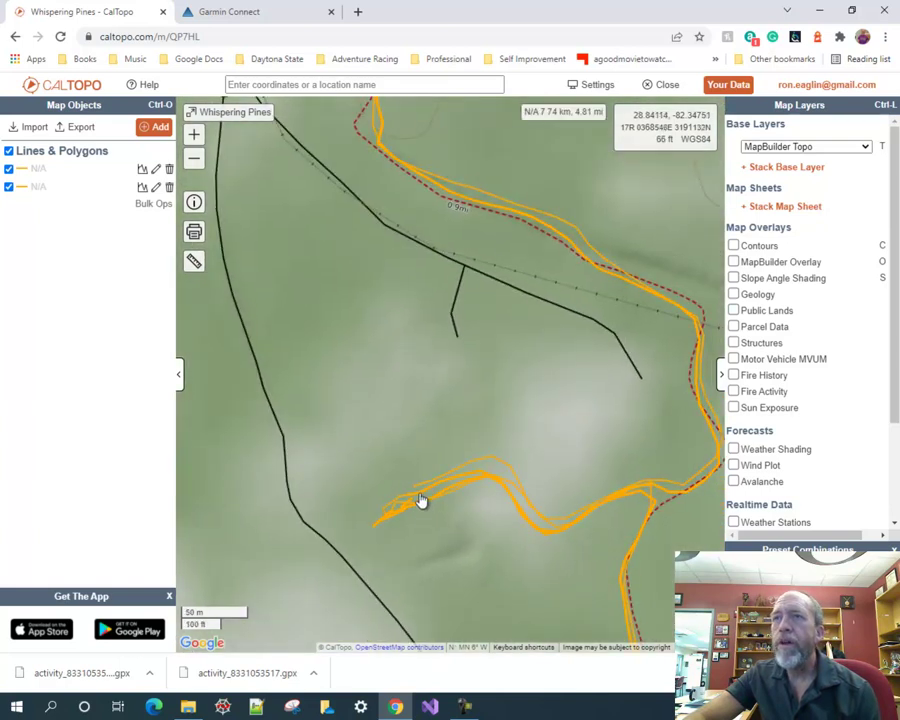
pyautogui.scroll(3, 441, 567)
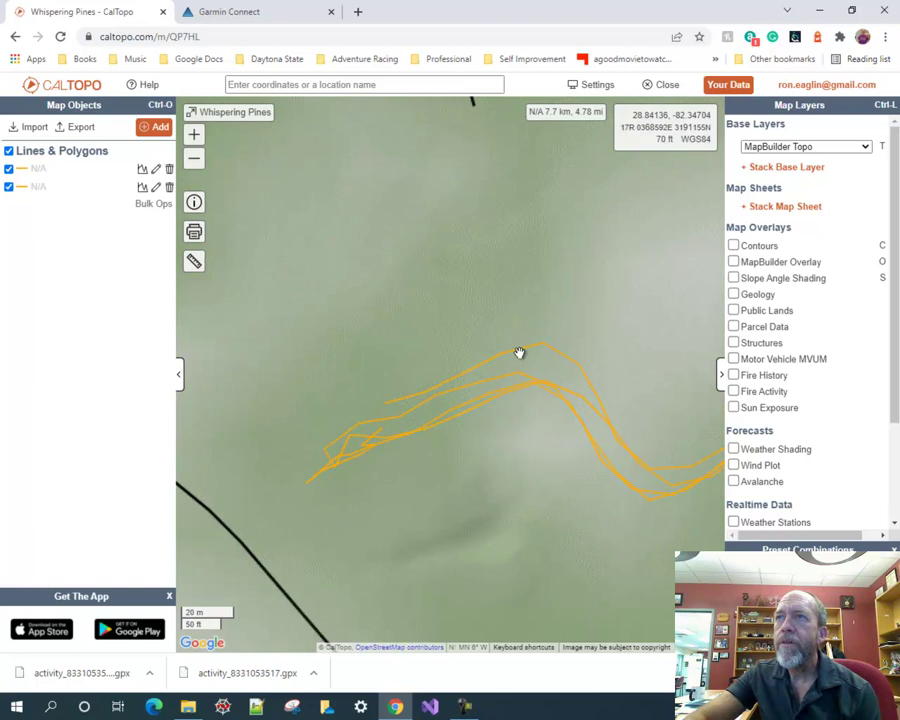
pyautogui.click(522, 355)
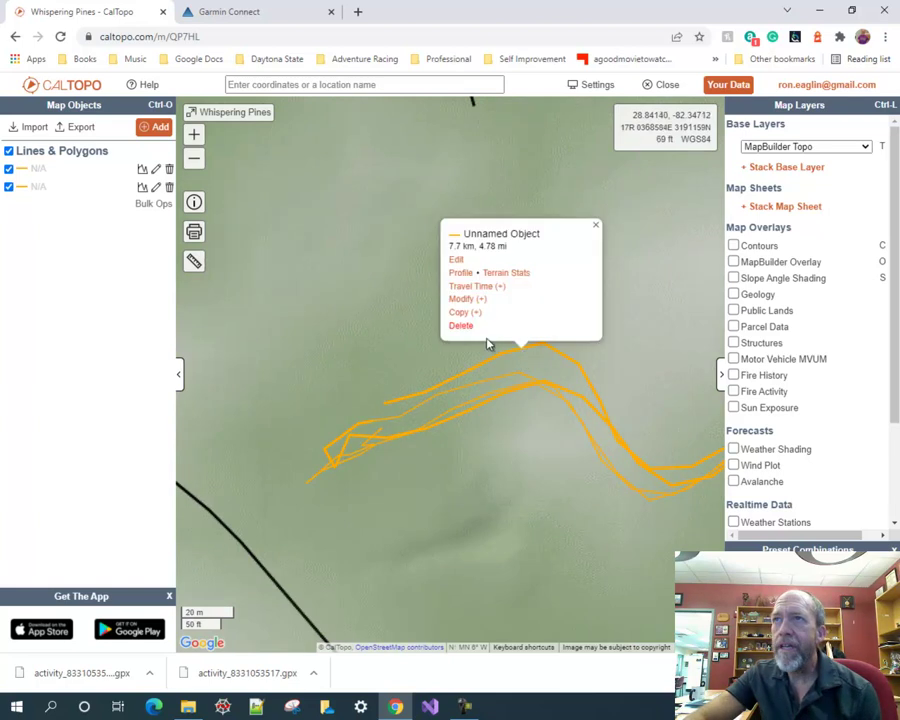
pyautogui.click(461, 327)
pyautogui.click(693, 381)
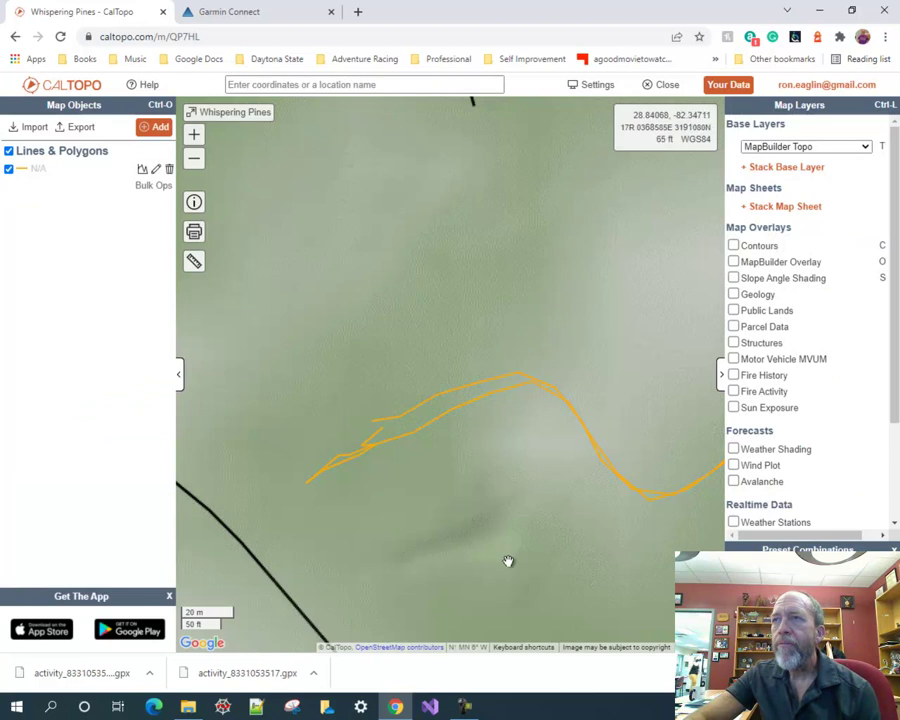
# Step: Split the remaining unnamed track where the start spur meets the main loop, at 28.84115, -82.34555
pyautogui.moveTo(598, 576); pyautogui.dragTo(362, 550)
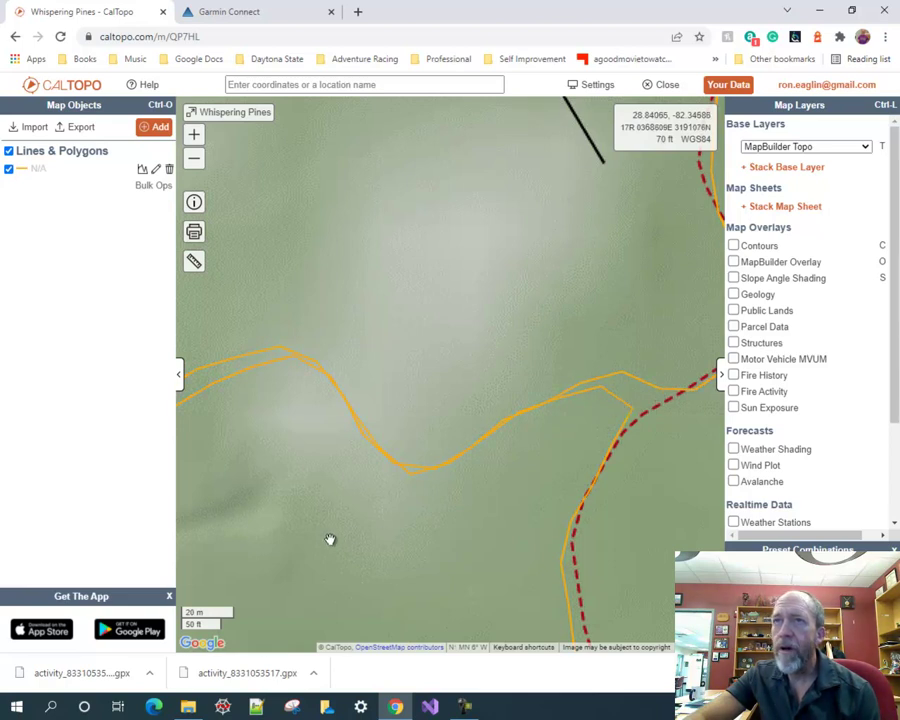
pyautogui.scroll(-1, 330, 540)
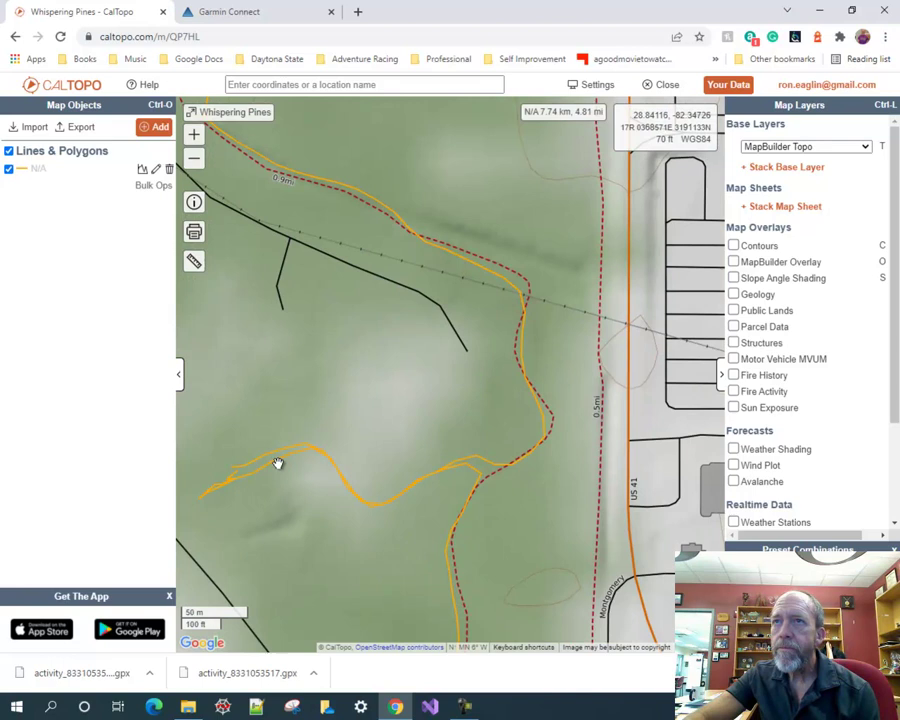
pyautogui.click(502, 475)
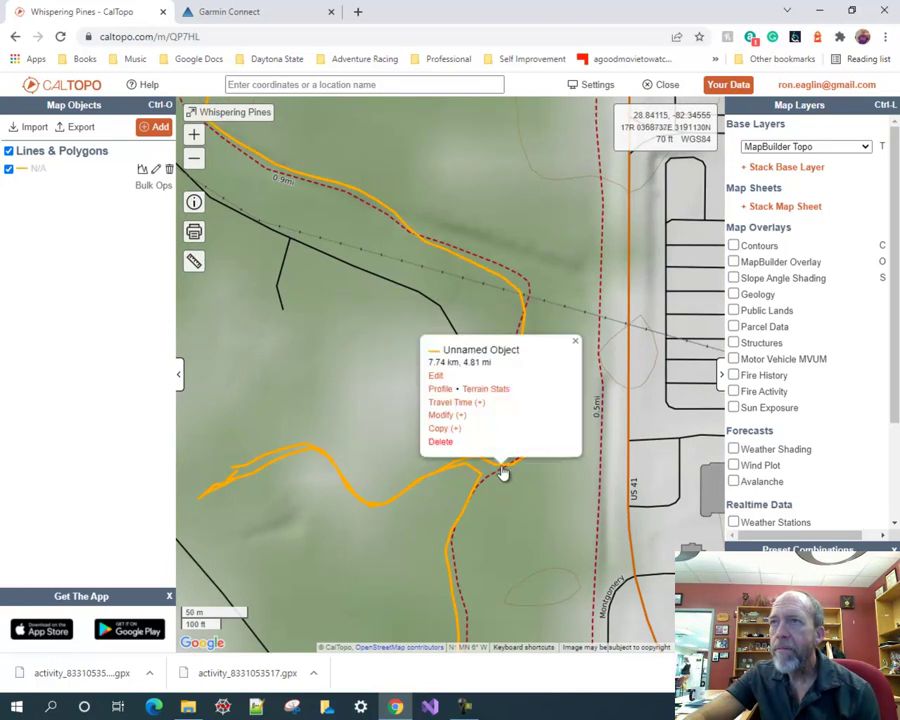
pyautogui.click(446, 415)
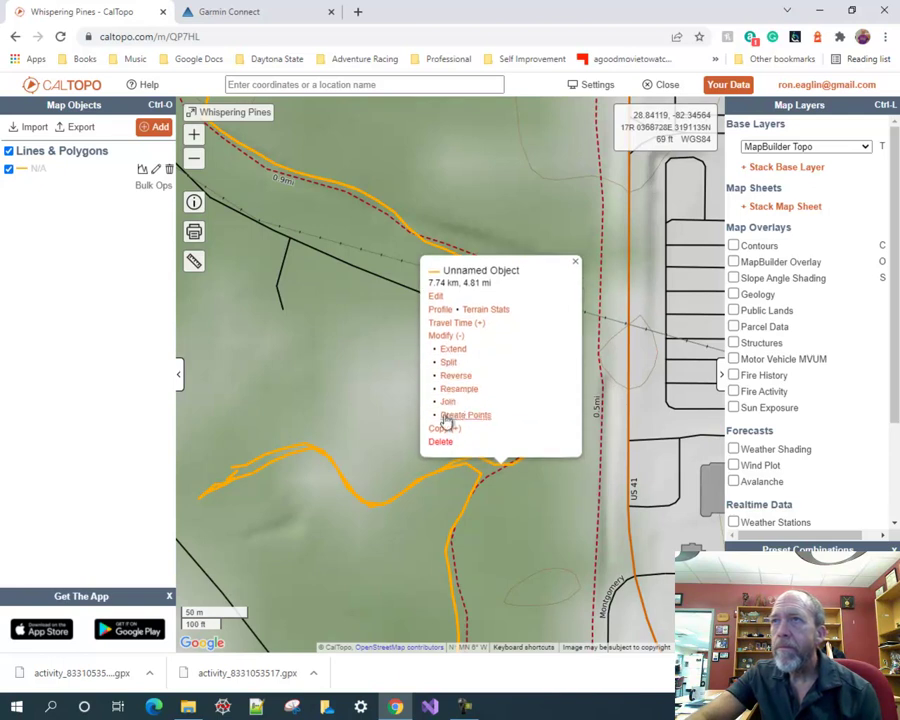
pyautogui.click(447, 362)
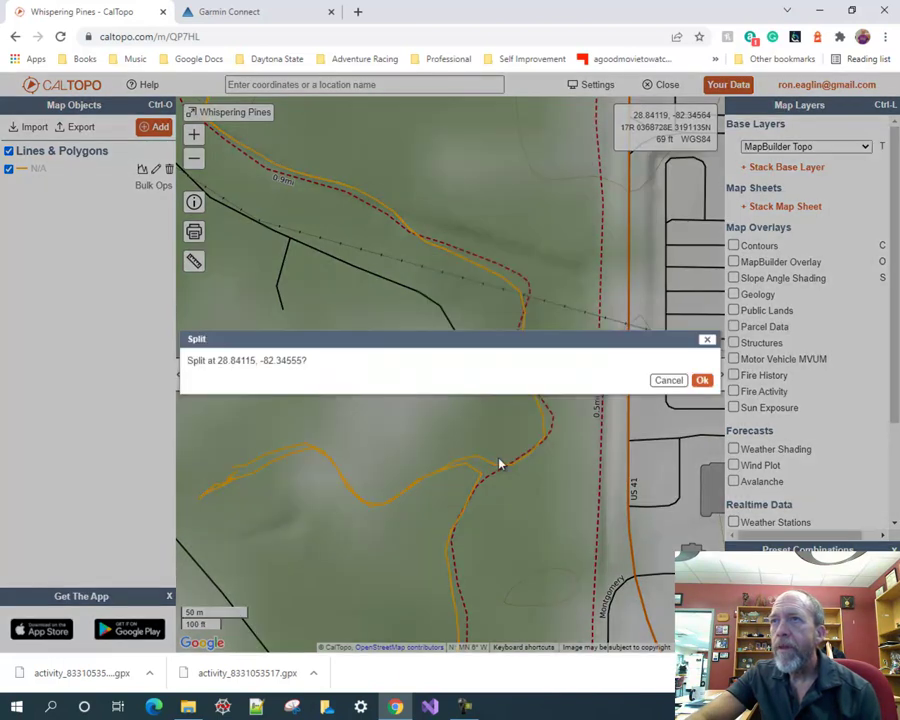
pyautogui.click(703, 381)
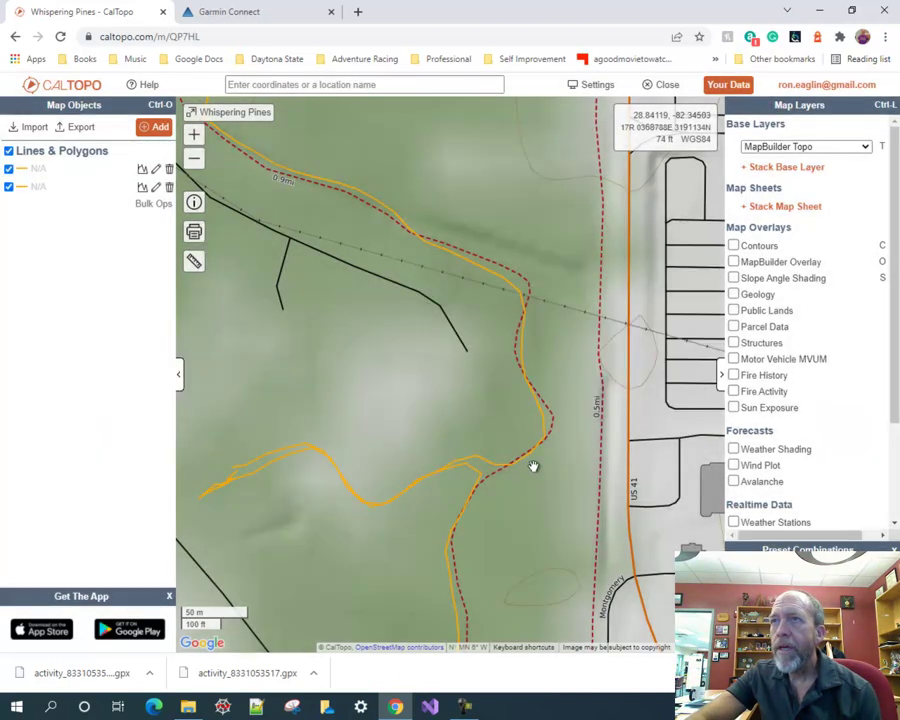
# Step: Split the 4.66 mi unnamed track where the second spur line meets the main loop, at 28.84106, -82.34572
pyautogui.click(480, 482)
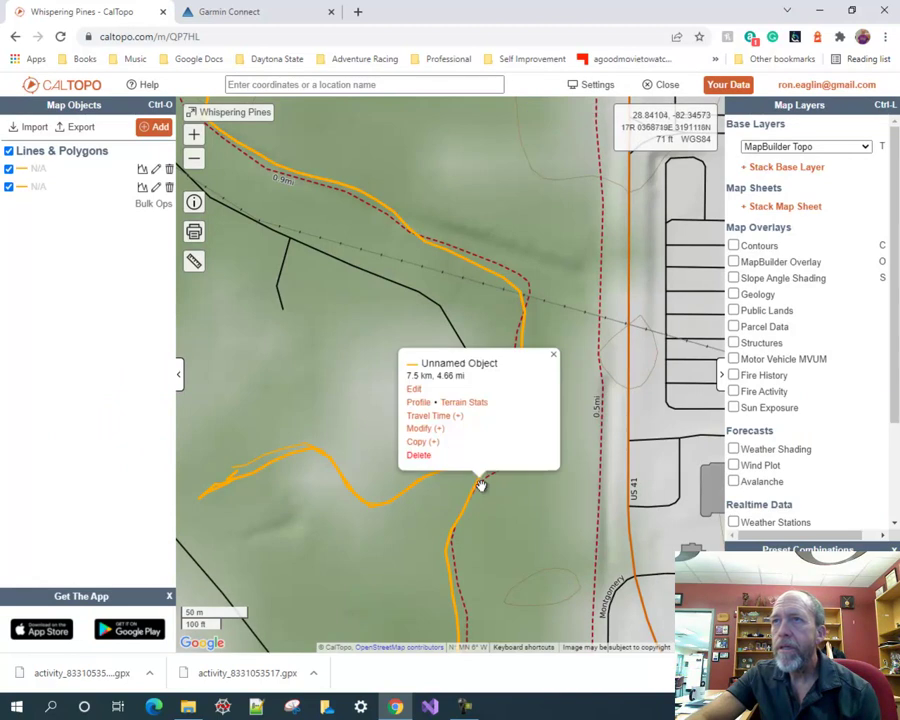
pyautogui.click(418, 432)
pyautogui.click(426, 378)
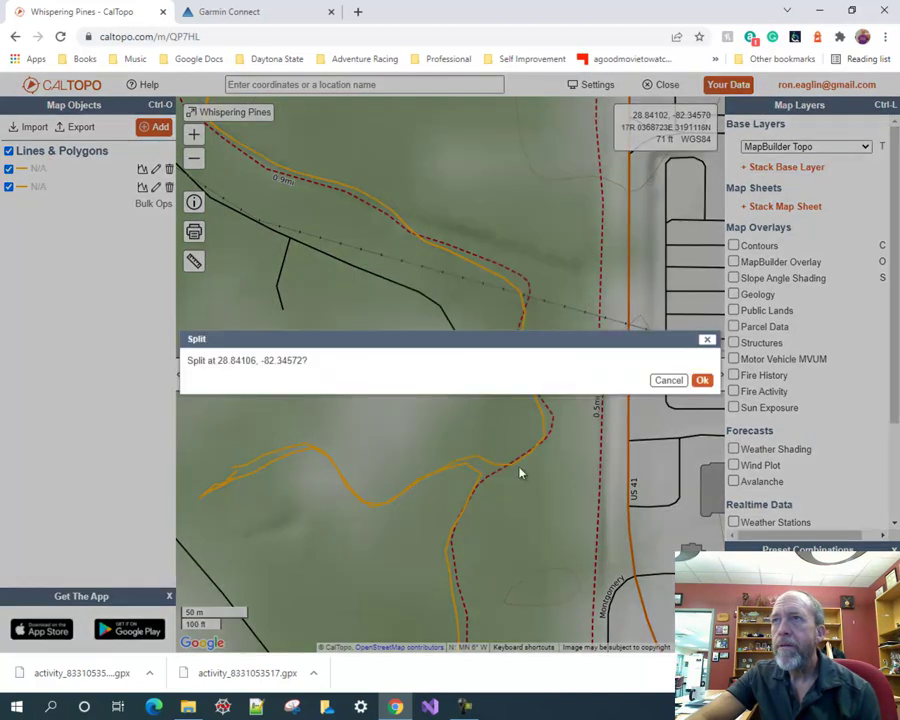
pyautogui.click(703, 380)
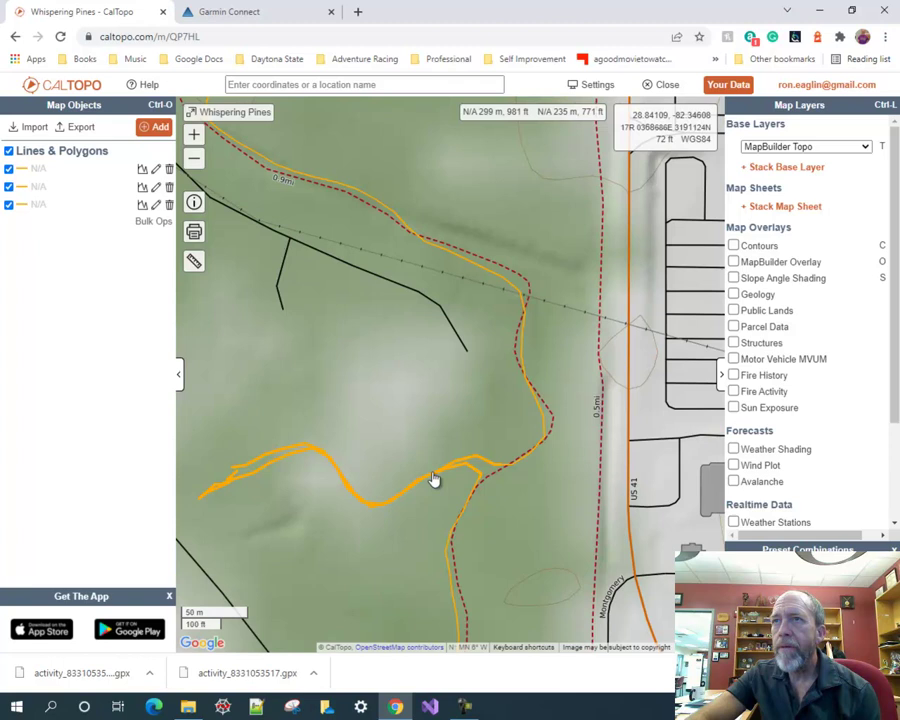
# Step: Delete the surplus spur segments running west from the main loop, keeping the 4.48 mi loop track
pyautogui.click(434, 480)
pyautogui.click(375, 452)
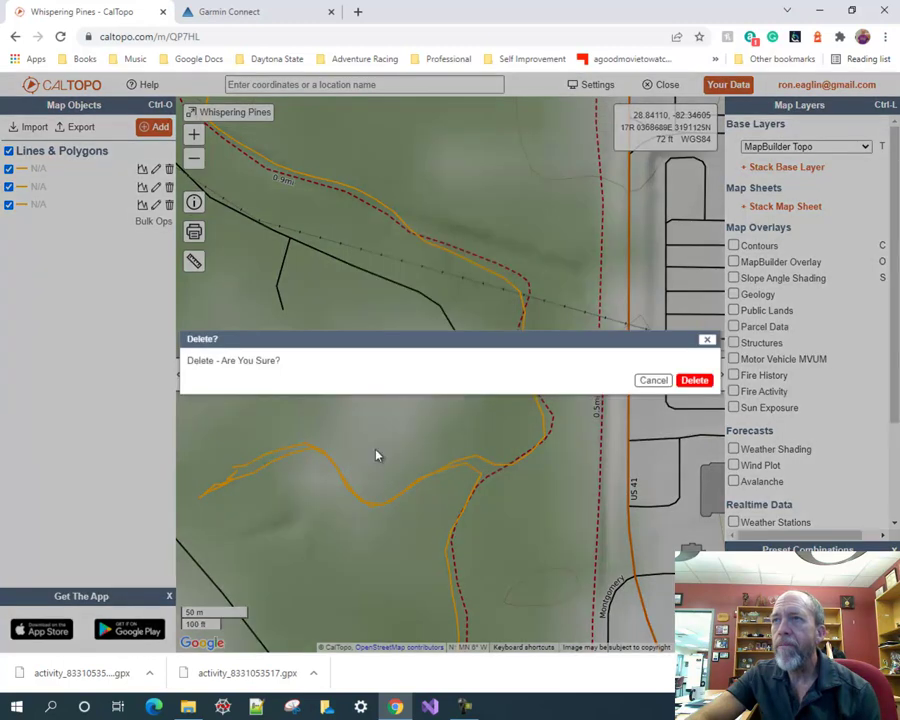
pyautogui.click(688, 384)
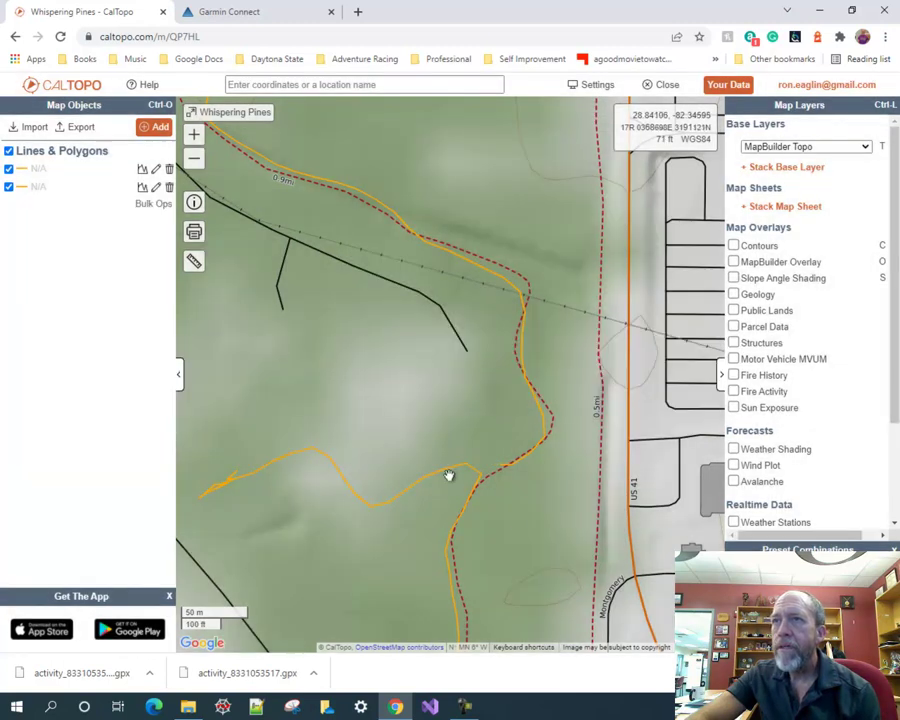
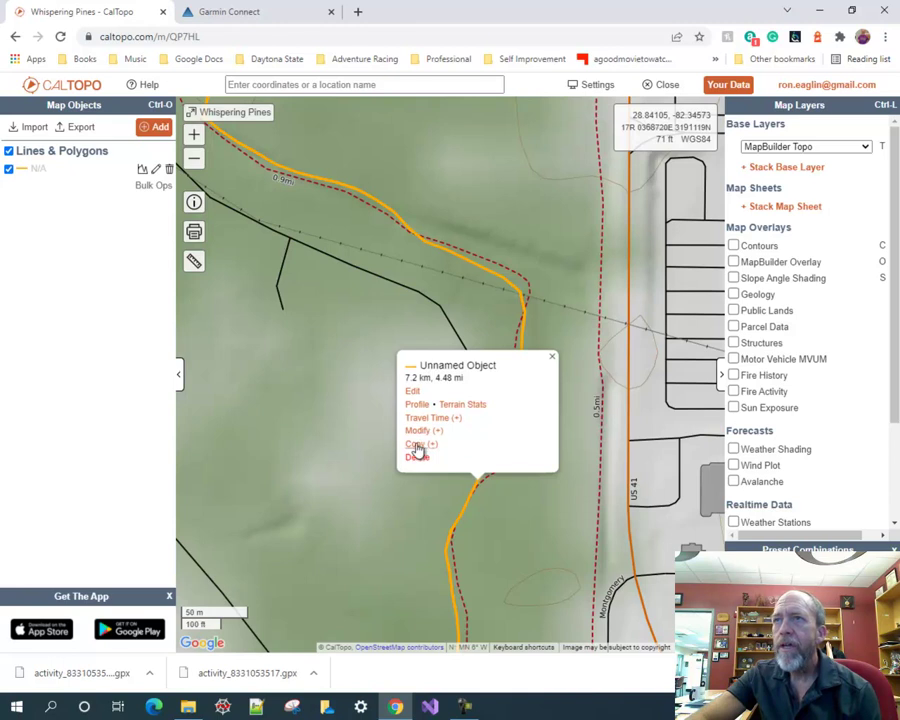
pyautogui.click(421, 431)
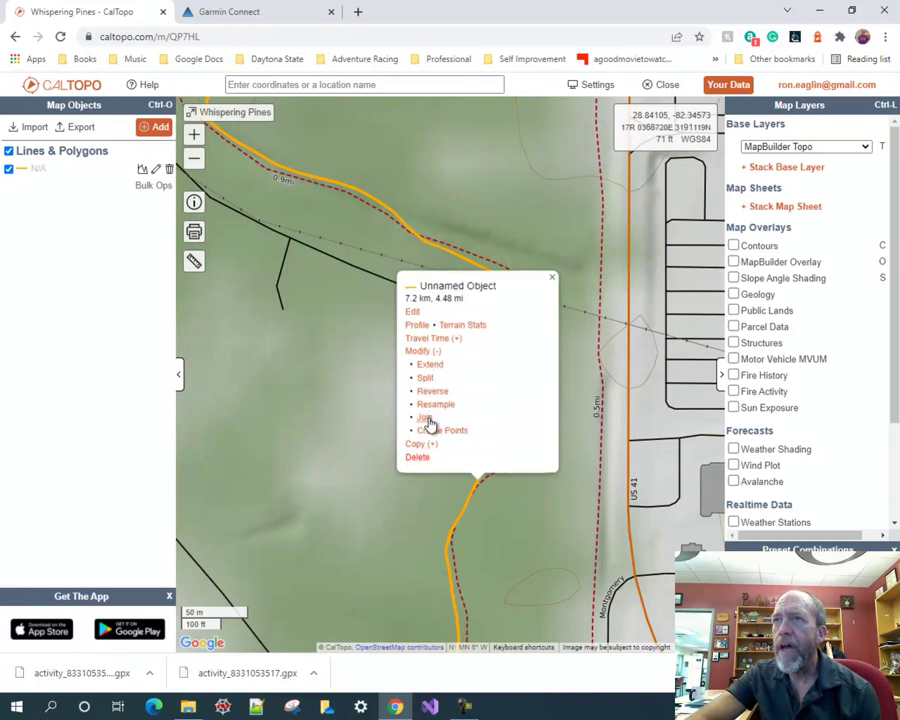
pyautogui.click(426, 418)
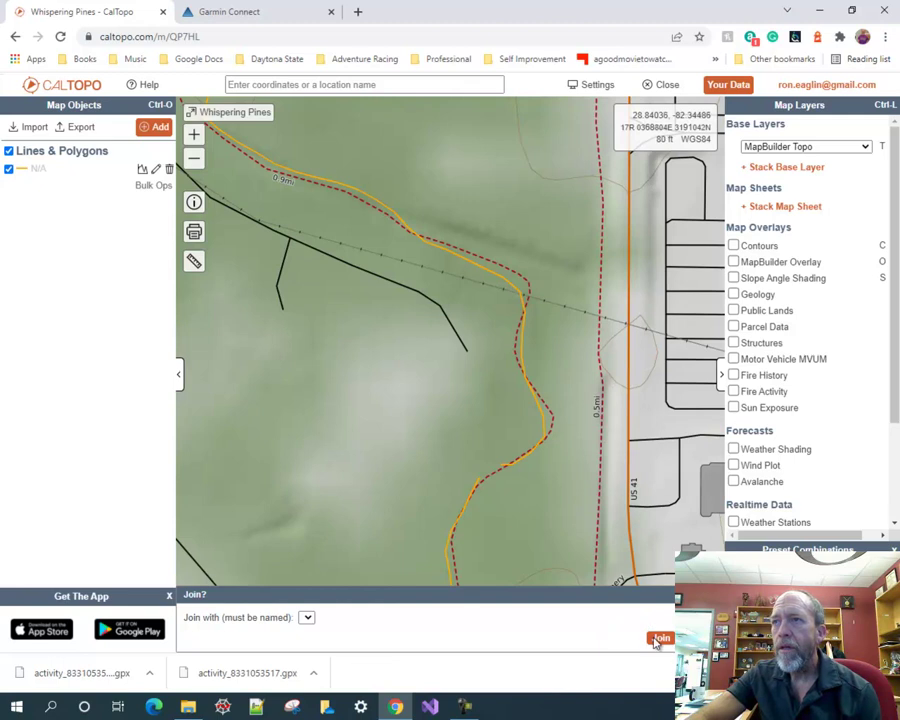
pyautogui.click(698, 637)
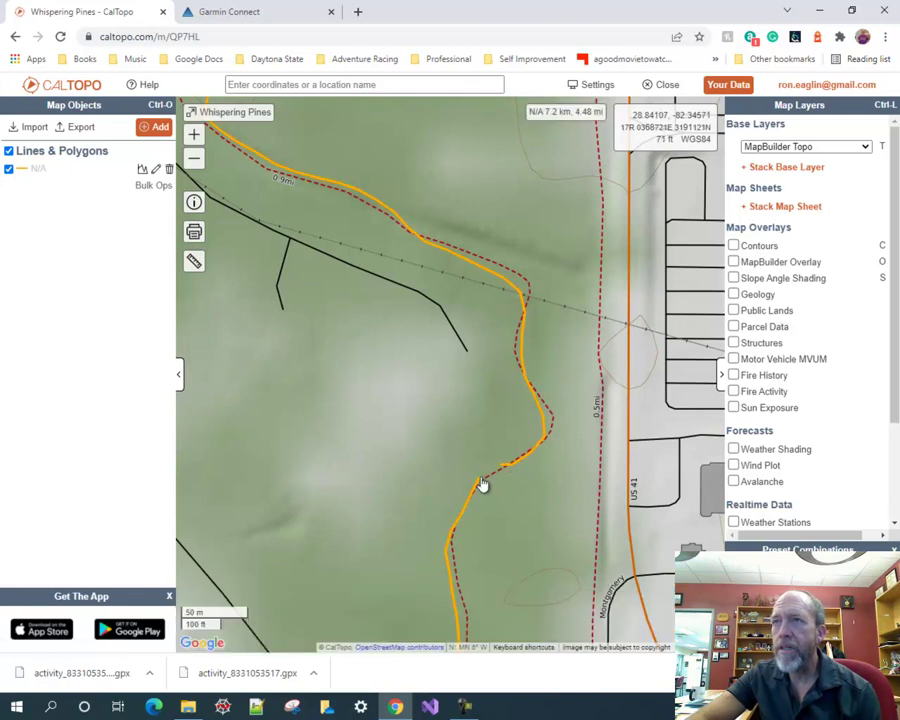
# Step: Examine the remaining orange loop track along its whole course, comparing it with the dashed trails and their junctions
pyautogui.moveTo(432, 420); pyautogui.dragTo(554, 558)
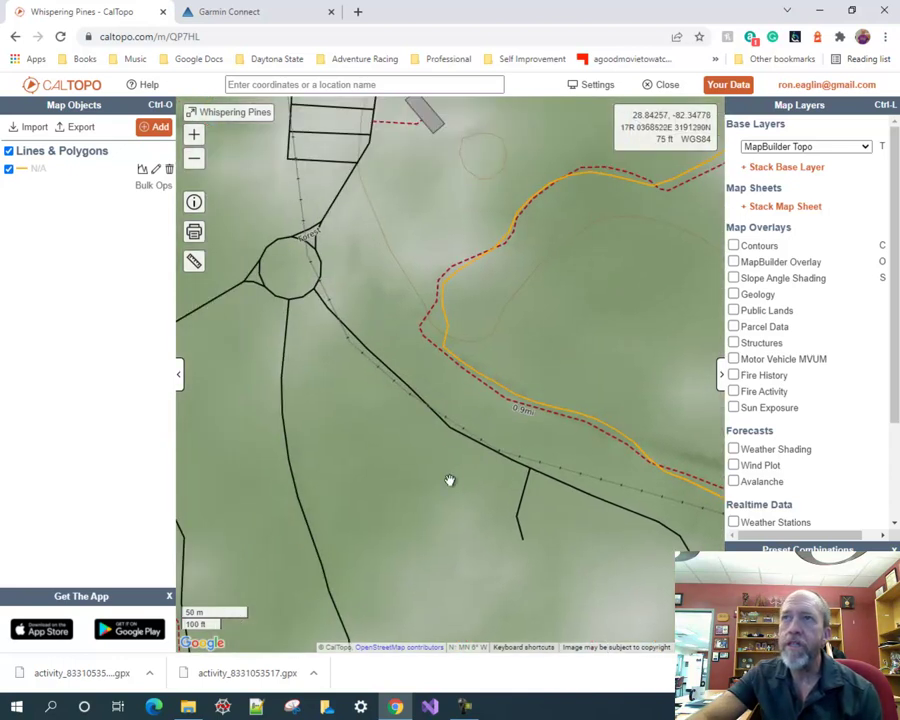
pyautogui.moveTo(464, 478)
pyautogui.mouseDown()
pyautogui.moveTo(466, 543)
pyautogui.moveTo(400, 620)
pyautogui.mouseUp()
pyautogui.moveTo(520, 480); pyautogui.dragTo(478, 572)
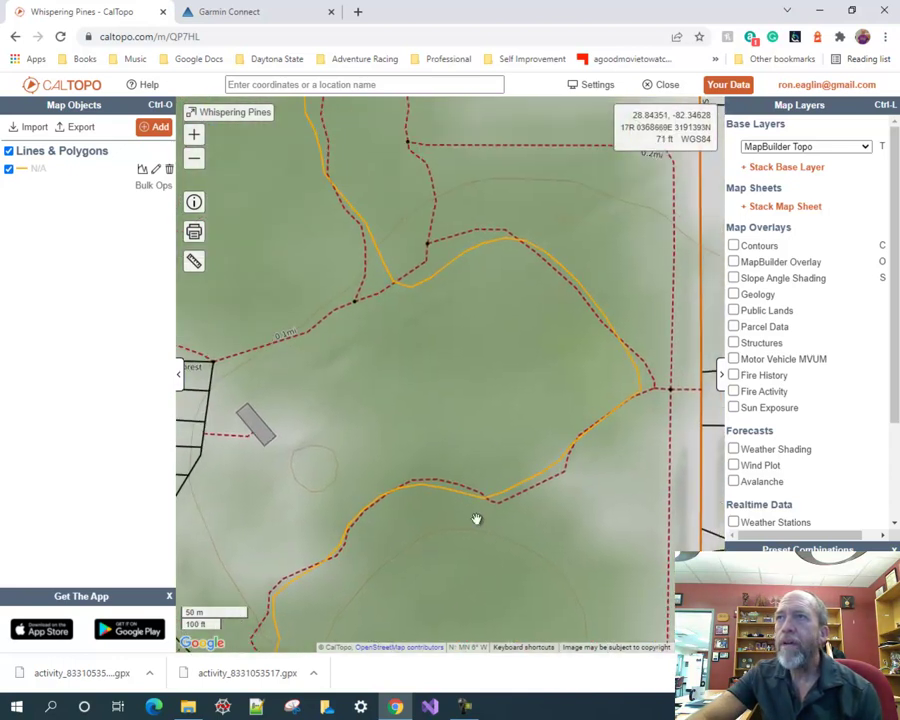
pyautogui.moveTo(453, 378); pyautogui.dragTo(505, 571)
pyautogui.moveTo(374, 487); pyautogui.dragTo(573, 614)
pyautogui.moveTo(488, 416)
pyautogui.mouseDown()
pyautogui.moveTo(406, 524)
pyautogui.moveTo(380, 576)
pyautogui.mouseUp()
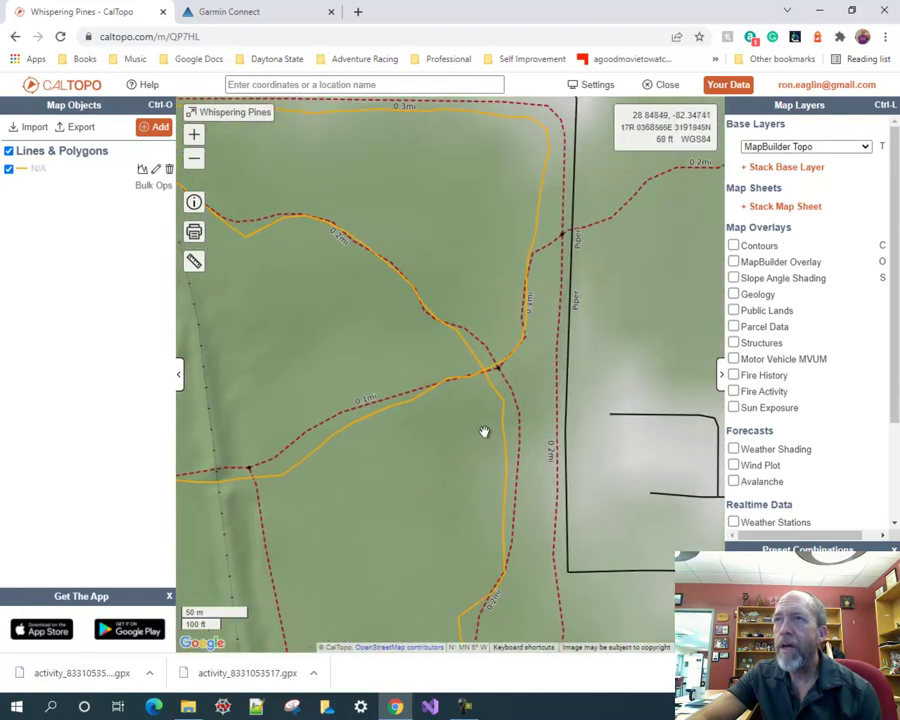
pyautogui.moveTo(371, 345); pyautogui.dragTo(488, 446)
pyautogui.moveTo(486, 536); pyautogui.dragTo(554, 410)
pyautogui.moveTo(491, 574); pyautogui.dragTo(494, 435)
pyautogui.moveTo(432, 543); pyautogui.dragTo(455, 435)
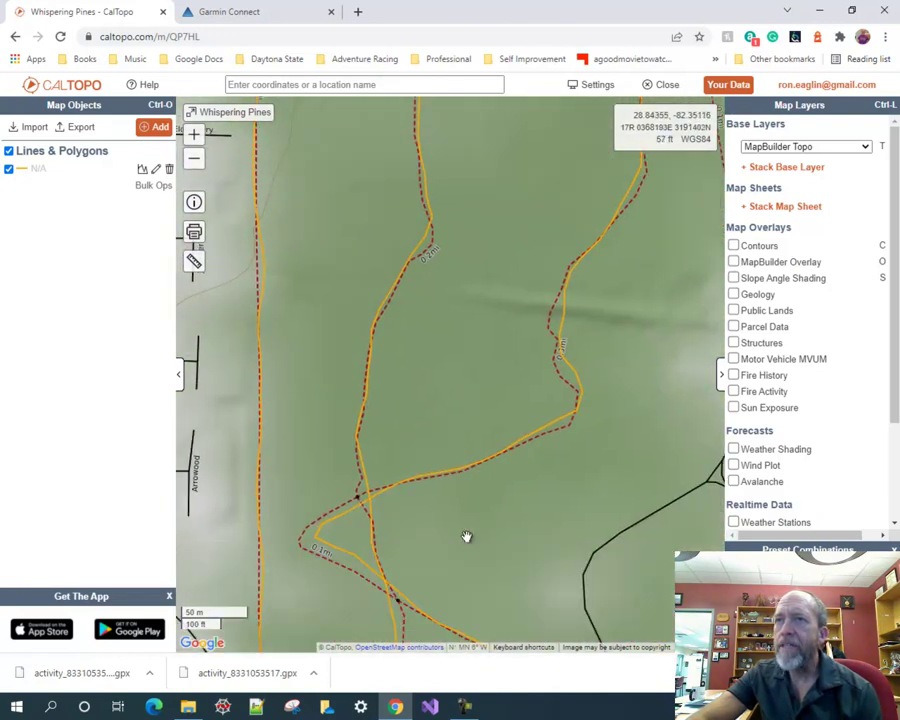
pyautogui.moveTo(469, 533); pyautogui.dragTo(444, 460)
pyautogui.moveTo(448, 613); pyautogui.dragTo(544, 462)
pyautogui.moveTo(659, 530); pyautogui.dragTo(480, 400)
pyautogui.scroll(-1, 480, 400)
pyautogui.moveTo(555, 332); pyautogui.dragTo(548, 398)
pyautogui.moveTo(316, 279); pyautogui.dragTo(428, 462)
pyautogui.moveTo(428, 257); pyautogui.dragTo(464, 530)
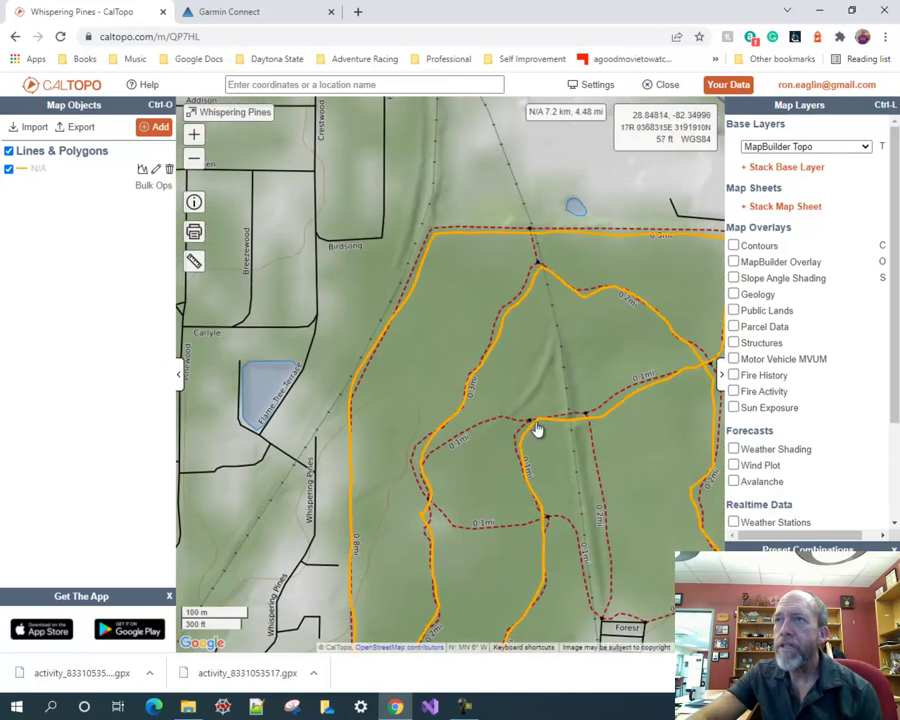
# Step: Split the loop track at the bend beside the 0.1 mi trail junction, at 28.84814, -82.34996
pyautogui.click(537, 429)
pyautogui.click(478, 372)
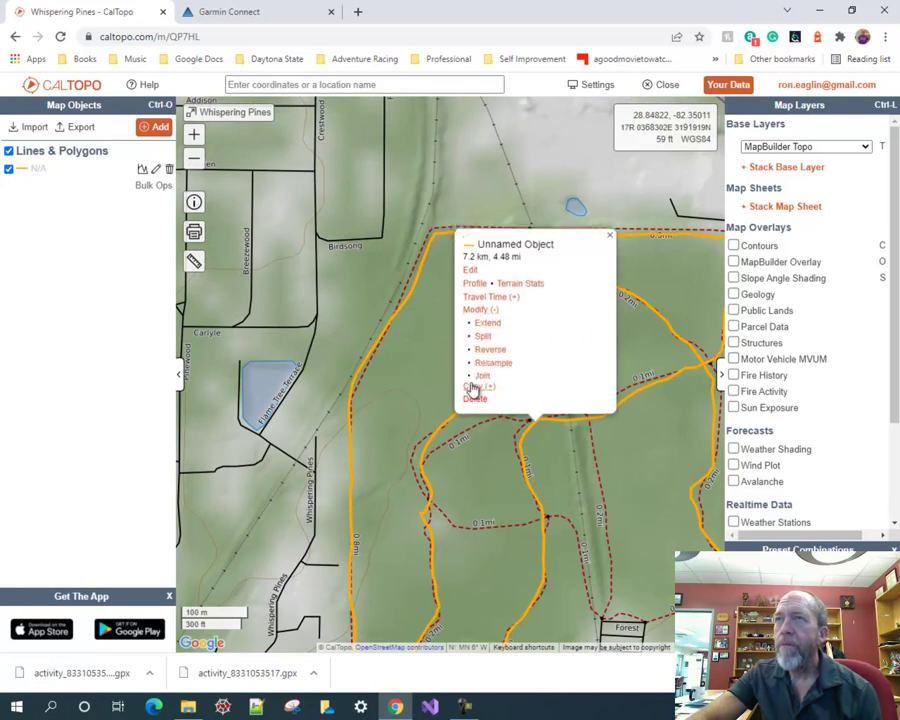
pyautogui.click(478, 318)
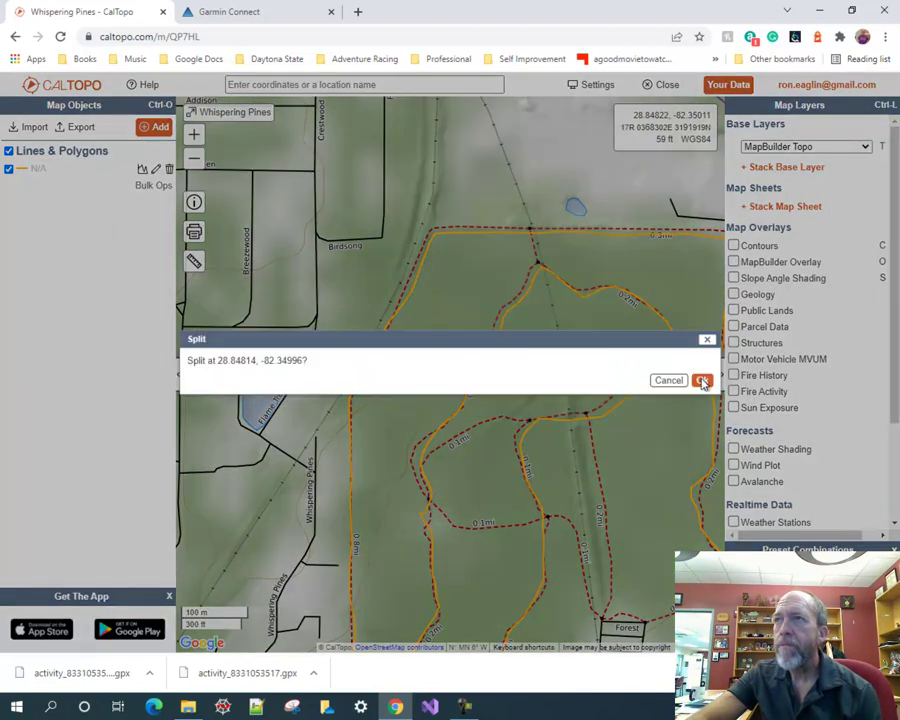
pyautogui.click(702, 381)
# Step: Label the 3.05 mi segment, which ends at the northern side of the gap in the loop, as 1
pyautogui.moveTo(621, 491); pyautogui.dragTo(421, 285)
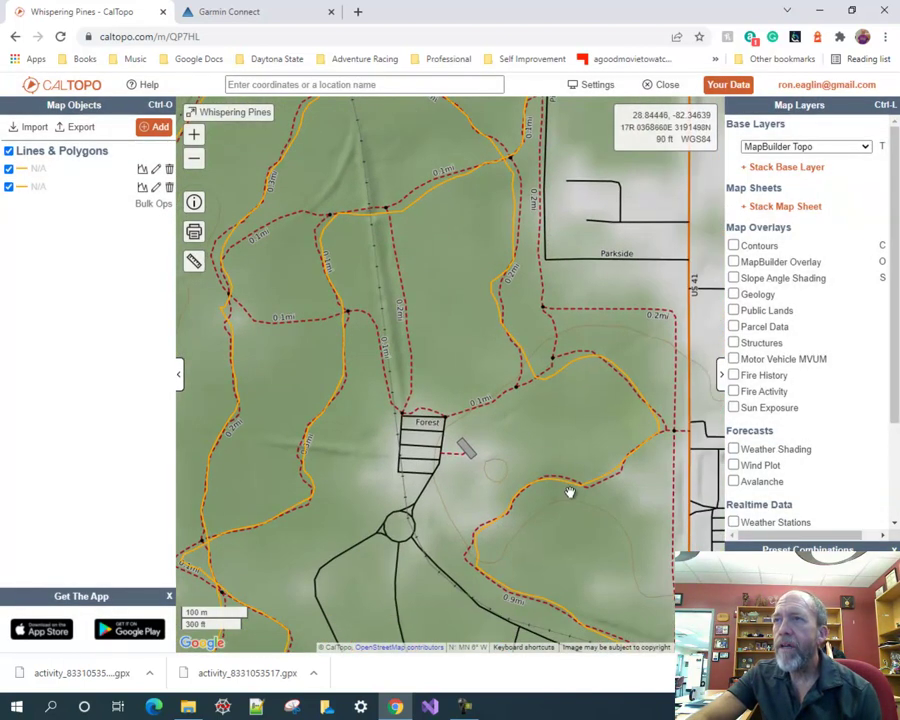
pyautogui.moveTo(594, 553); pyautogui.dragTo(504, 374)
pyautogui.moveTo(490, 546); pyautogui.dragTo(487, 439)
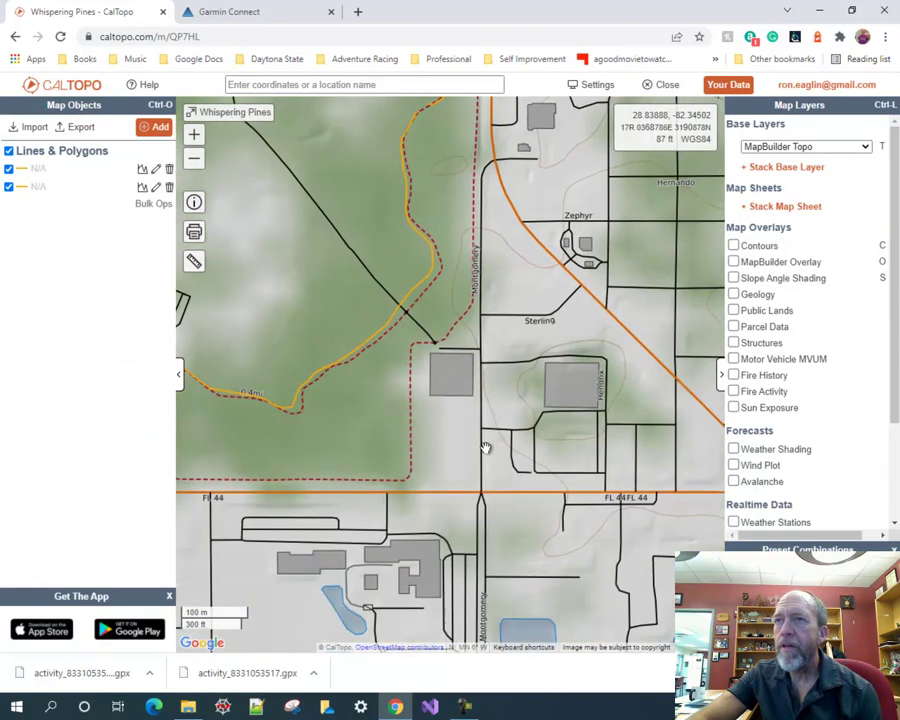
pyautogui.moveTo(363, 161); pyautogui.dragTo(349, 404)
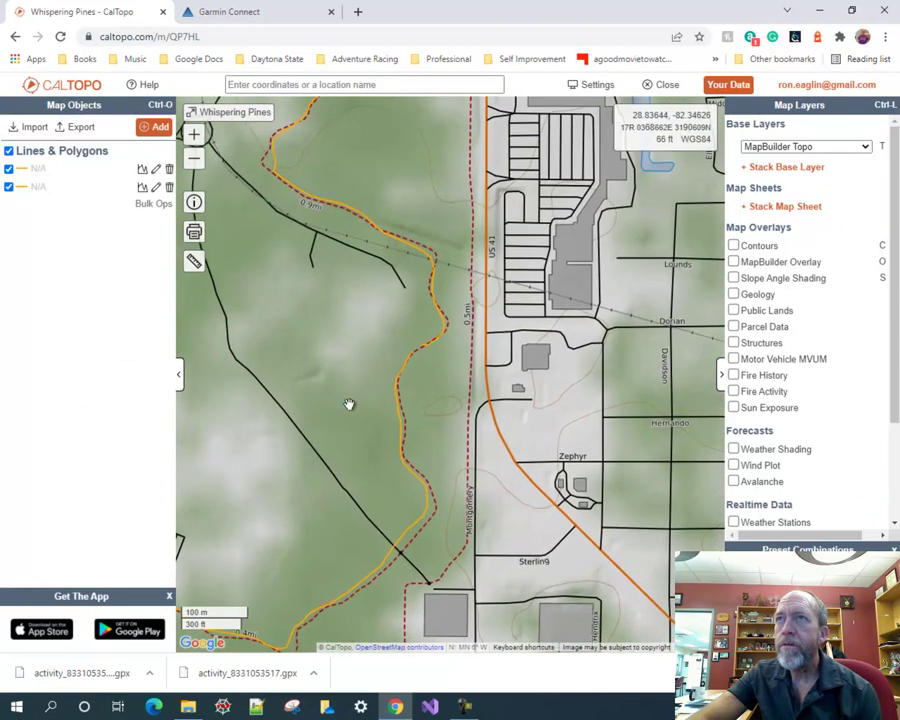
pyautogui.doubleClick(428, 351)
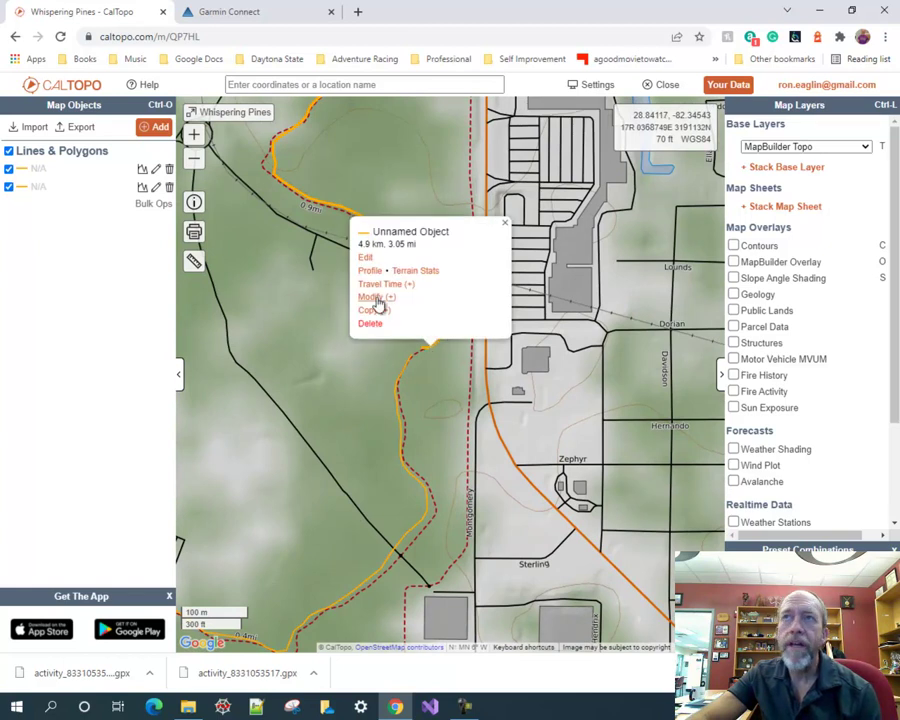
pyautogui.click(366, 258)
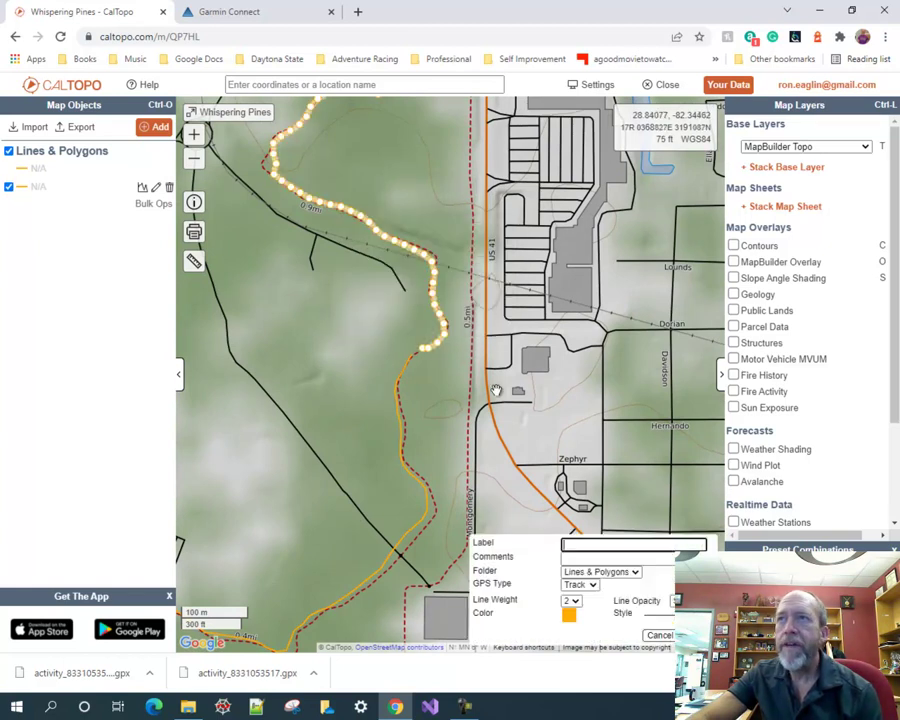
pyautogui.click(609, 545)
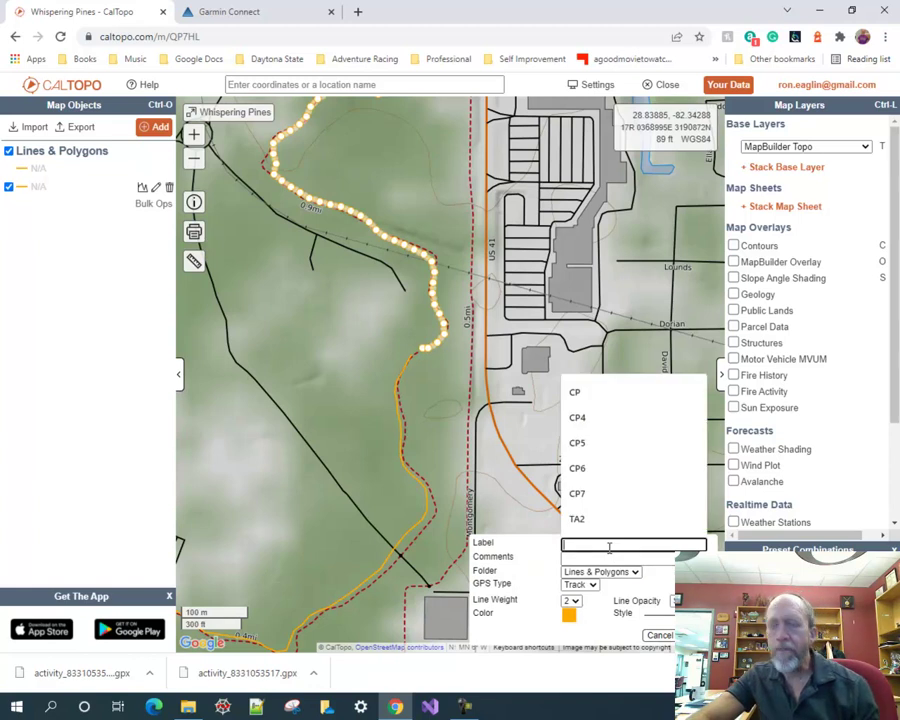
pyautogui.write('1')
pyautogui.press('Return')
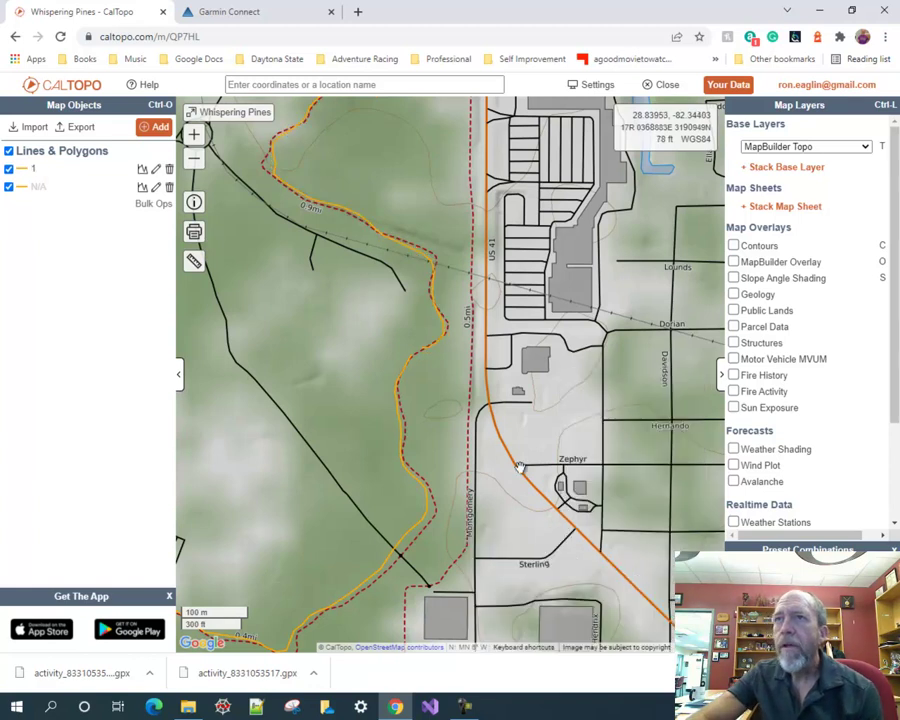
# Step: Join the 1.43 mi unnamed segment south of the gap with segment 1
pyautogui.click(406, 366)
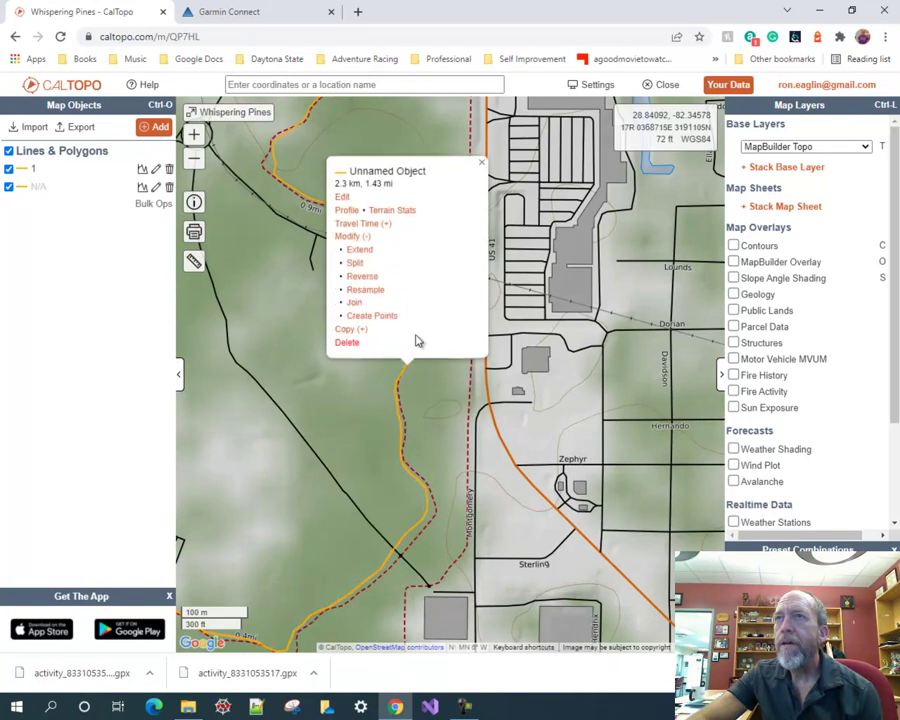
pyautogui.click(354, 308)
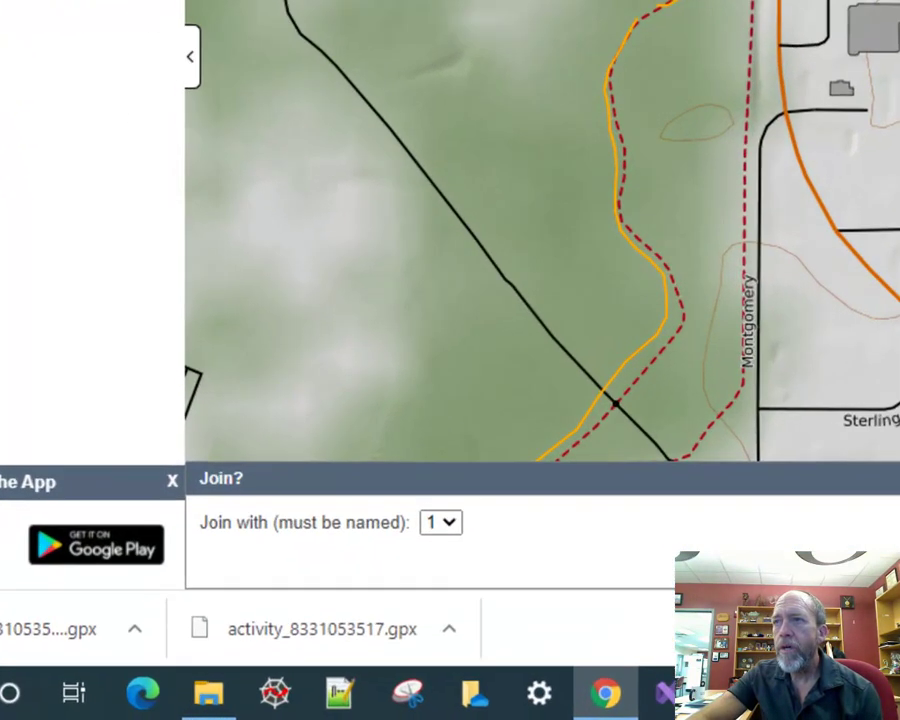
pyautogui.click(659, 637)
# Step: Straighten the kink in the joined track just south of the 0.1 mi trail junction by moving three stray vertices onto the dashed trail
pyautogui.moveTo(683, 117); pyautogui.dragTo(748, 306)
pyautogui.moveTo(374, 336); pyautogui.dragTo(428, 474)
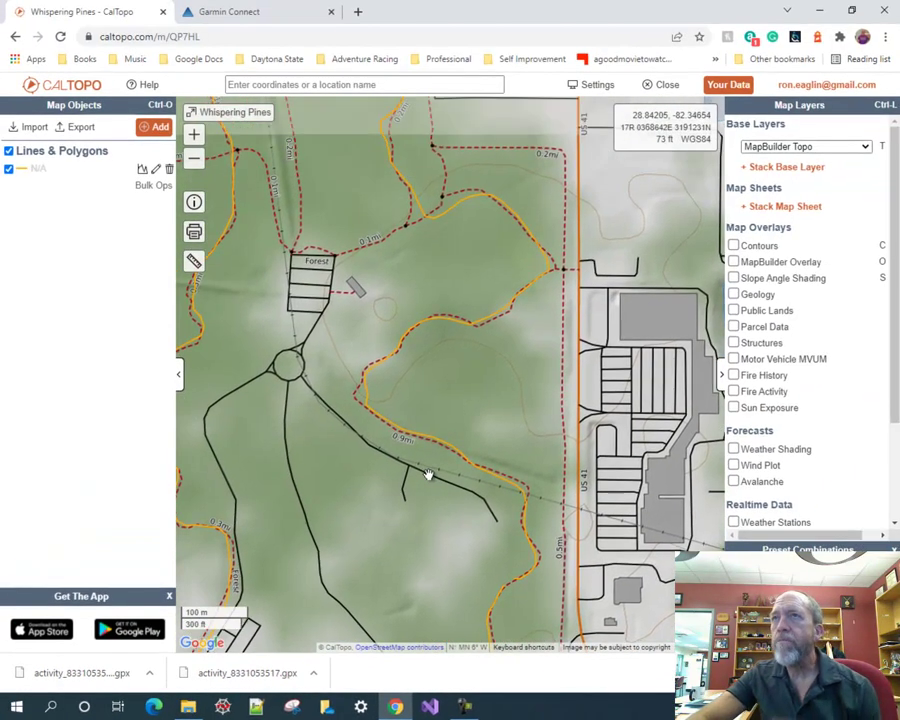
pyautogui.moveTo(372, 401)
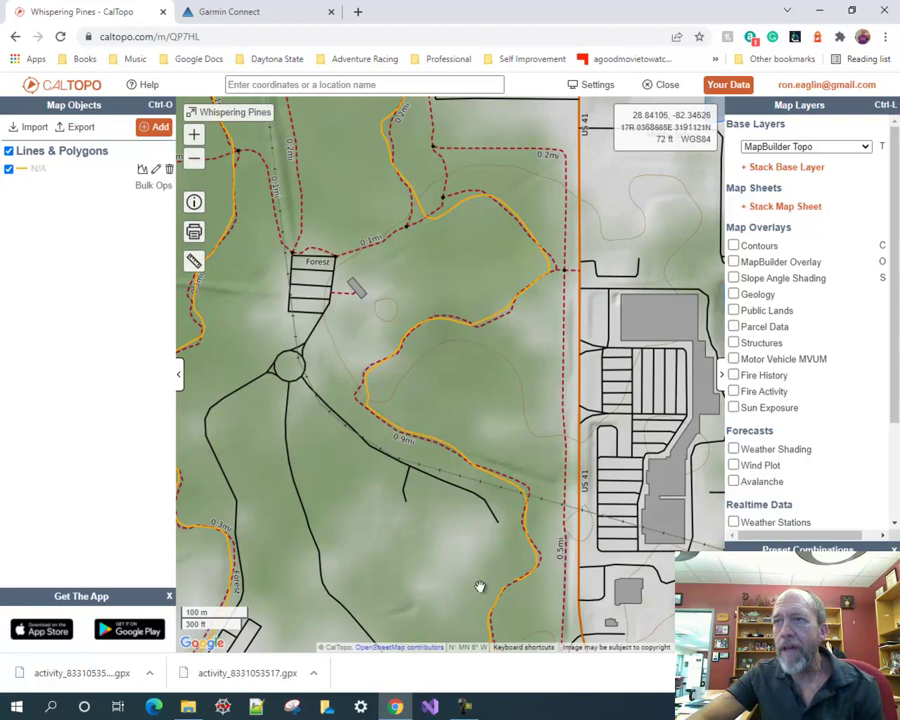
pyautogui.moveTo(381, 531); pyautogui.dragTo(458, 576)
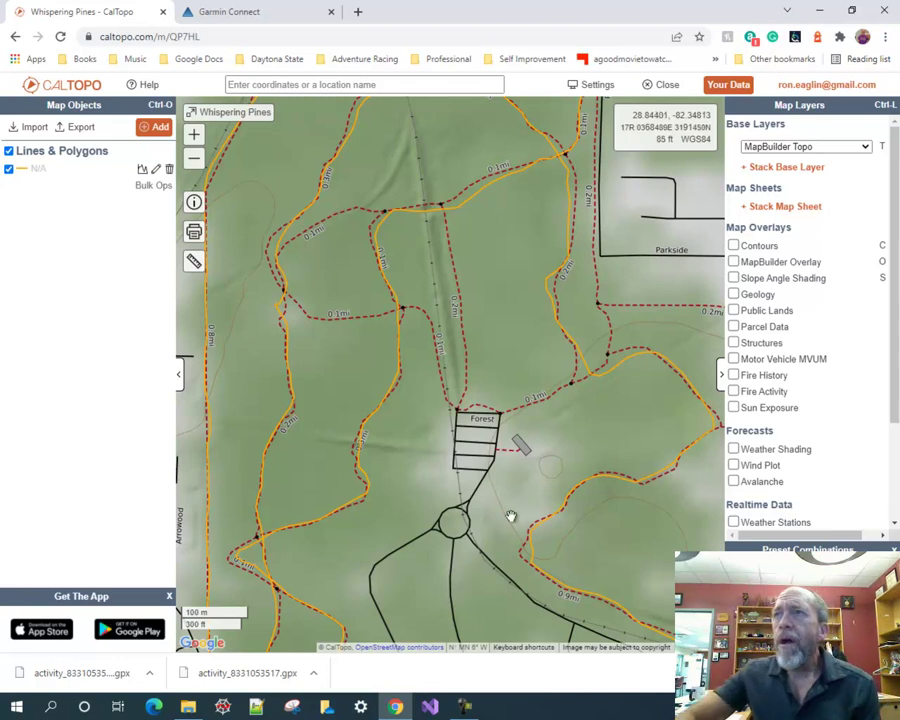
pyautogui.moveTo(505, 215); pyautogui.dragTo(470, 394)
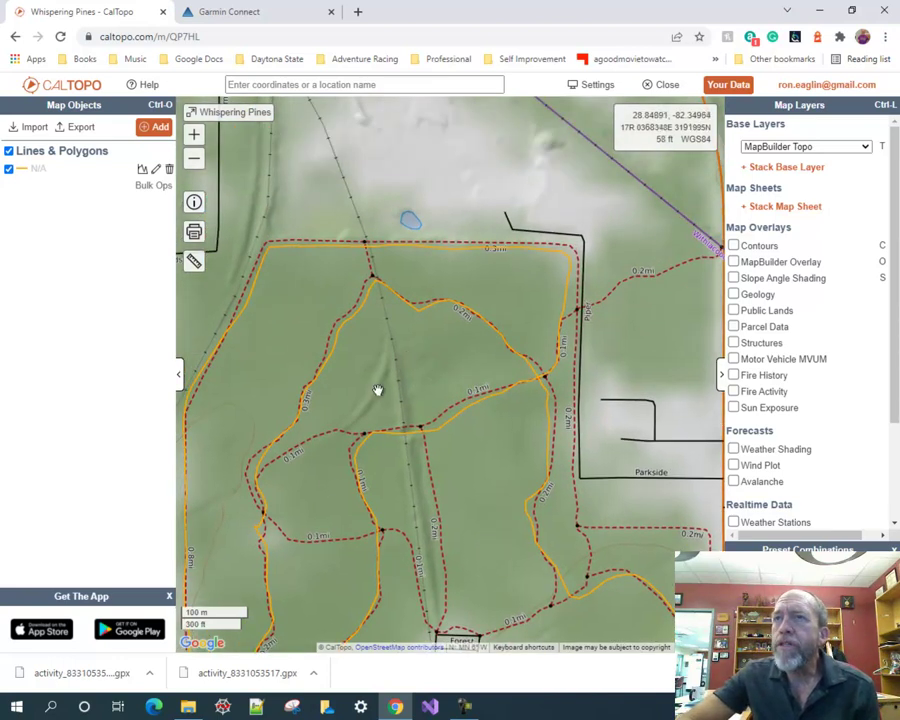
pyautogui.moveTo(313, 543); pyautogui.dragTo(388, 494)
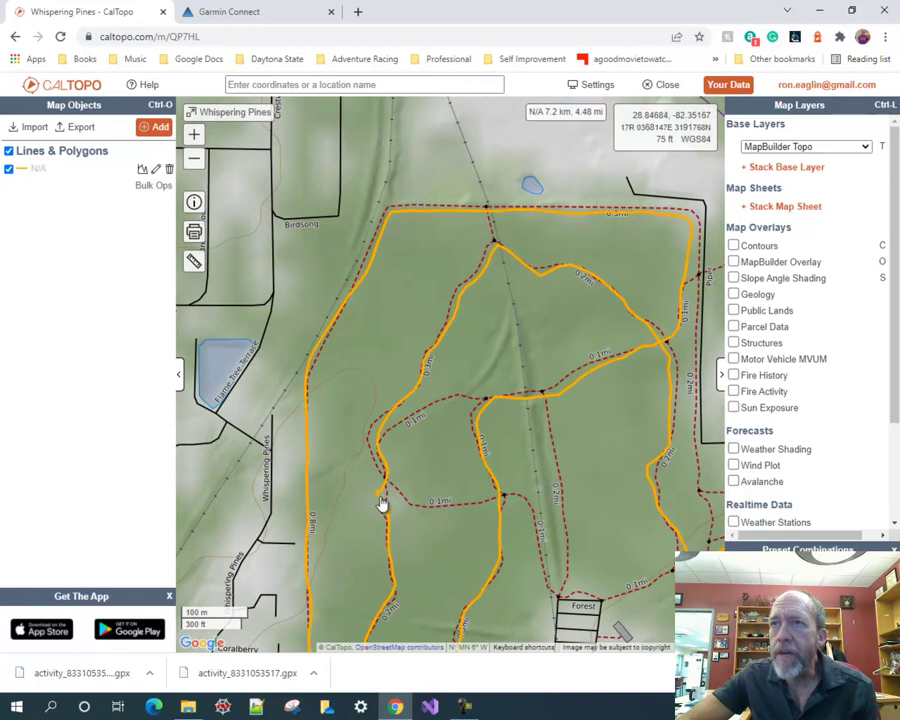
pyautogui.scroll(4, 396, 532)
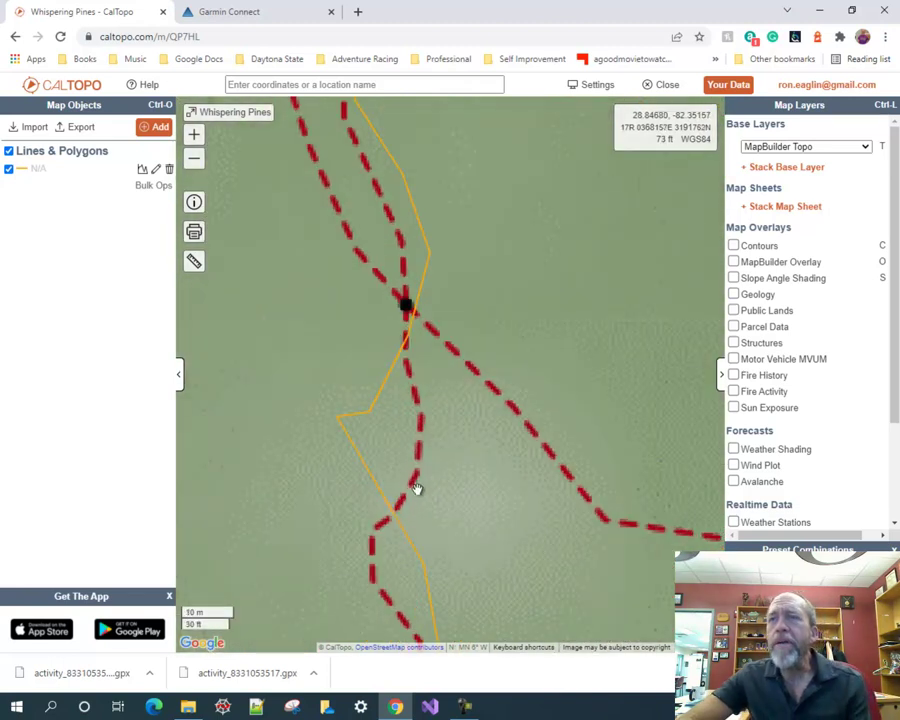
pyautogui.click(353, 443)
pyautogui.click(285, 352)
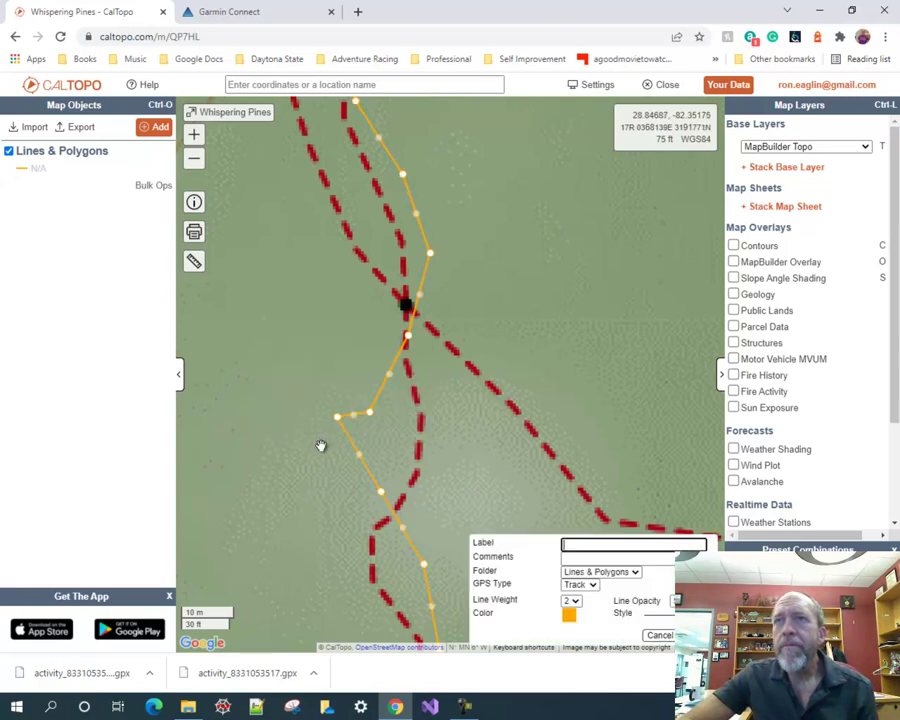
pyautogui.moveTo(340, 428); pyautogui.dragTo(414, 450)
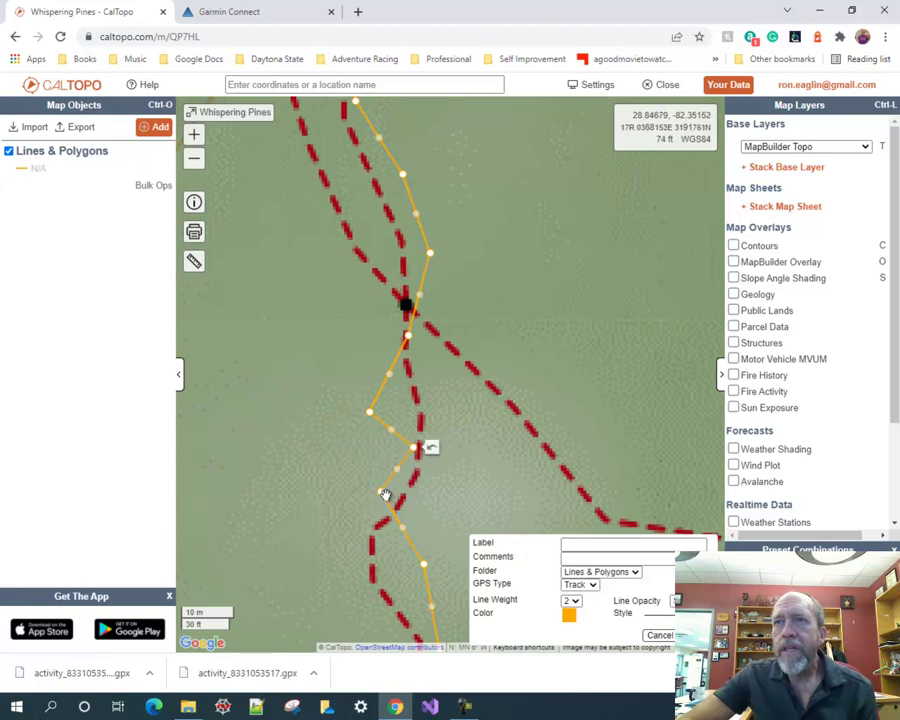
pyautogui.moveTo(386, 503); pyautogui.dragTo(392, 503)
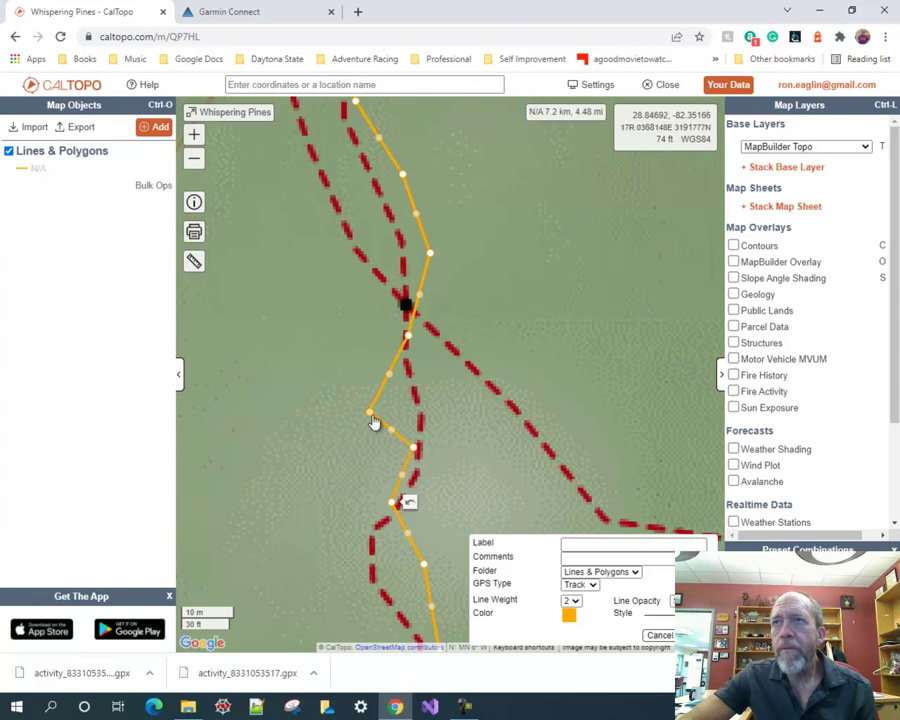
pyautogui.moveTo(373, 423); pyautogui.dragTo(415, 412)
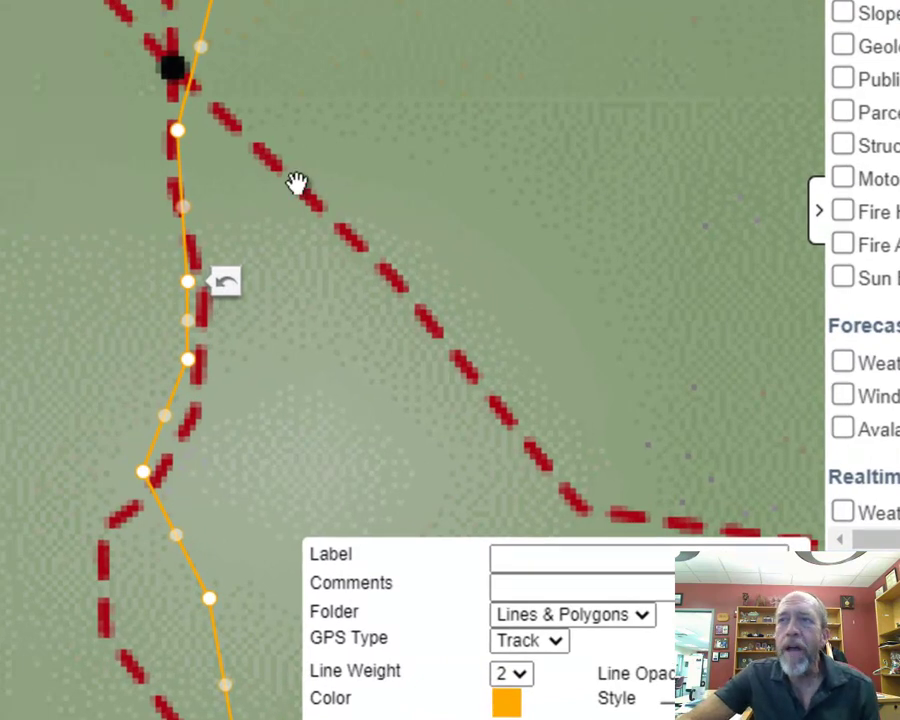
pyautogui.moveTo(190, 290)
pyautogui.mouseDown()
pyautogui.moveTo(112, 297)
pyautogui.moveTo(277, 279)
pyautogui.moveTo(201, 275)
pyautogui.mouseUp()
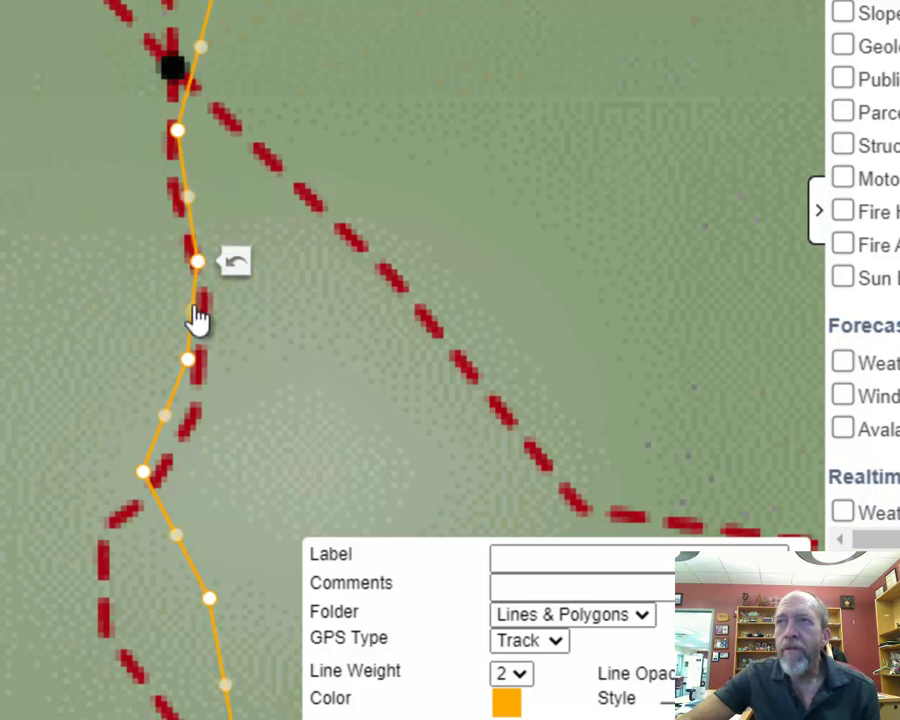
# Step: Insert an extra vertex between two points of the straightened stretch, realign it beside the dashed trail and finish the vertex editing
pyautogui.moveTo(196, 322); pyautogui.dragTo(98, 316)
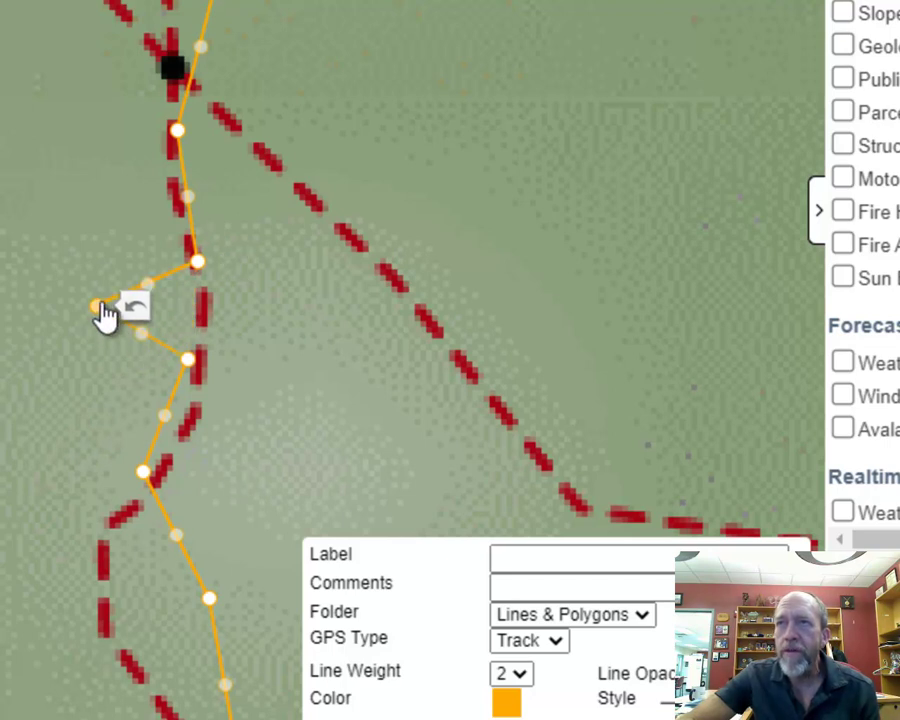
pyautogui.moveTo(100, 305); pyautogui.dragTo(194, 312)
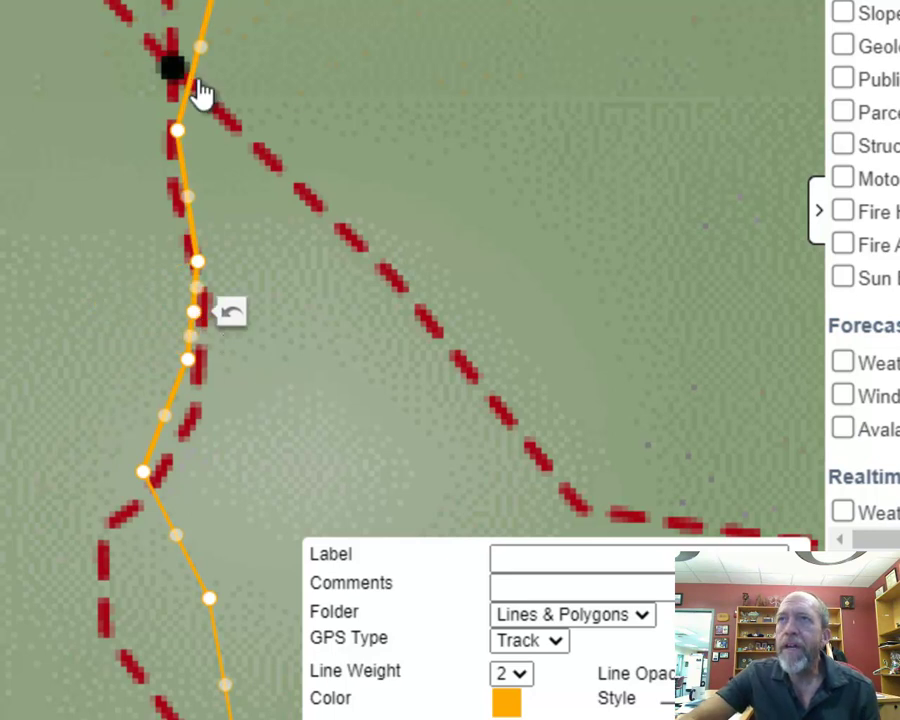
pyautogui.click(194, 314)
pyautogui.click(133, 265)
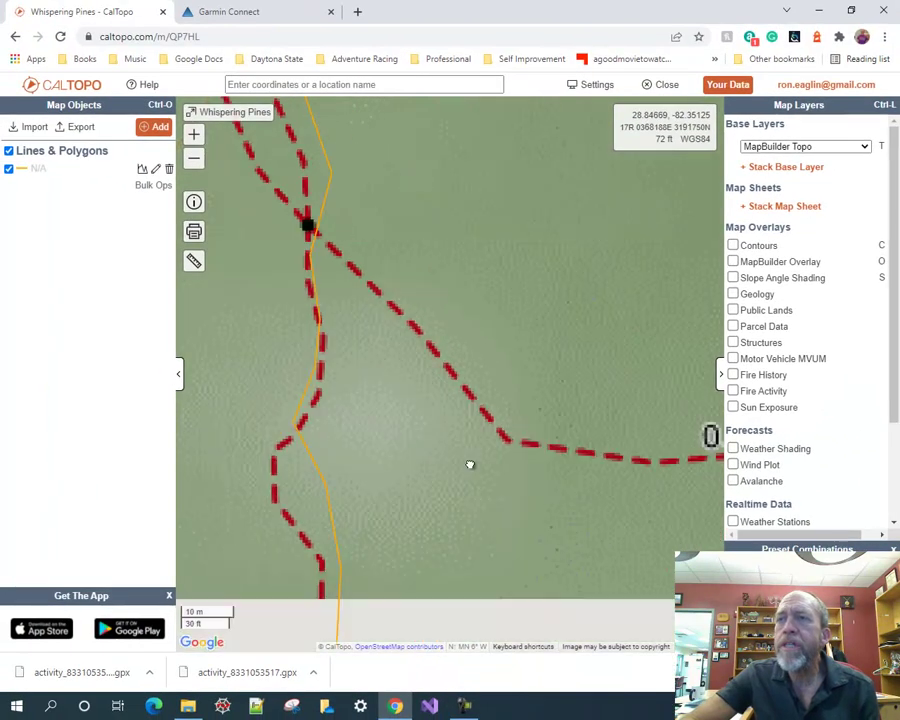
# Step: Change the base layer to Map from the Google Layers group
pyautogui.scroll(-3, 462, 464)
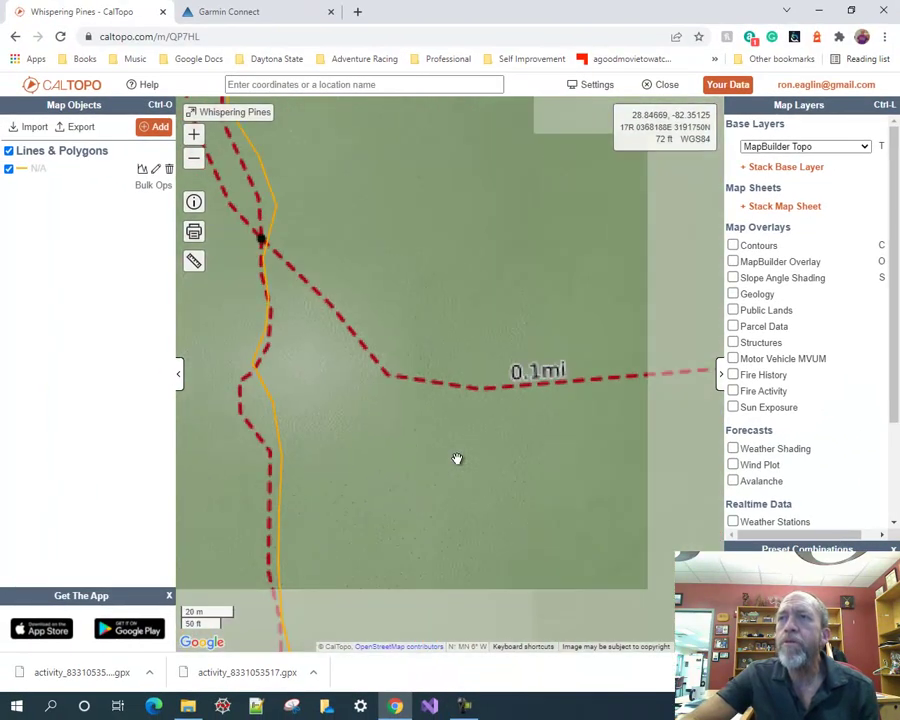
pyautogui.scroll(-1, 457, 462)
pyautogui.moveTo(457, 530); pyautogui.dragTo(452, 398)
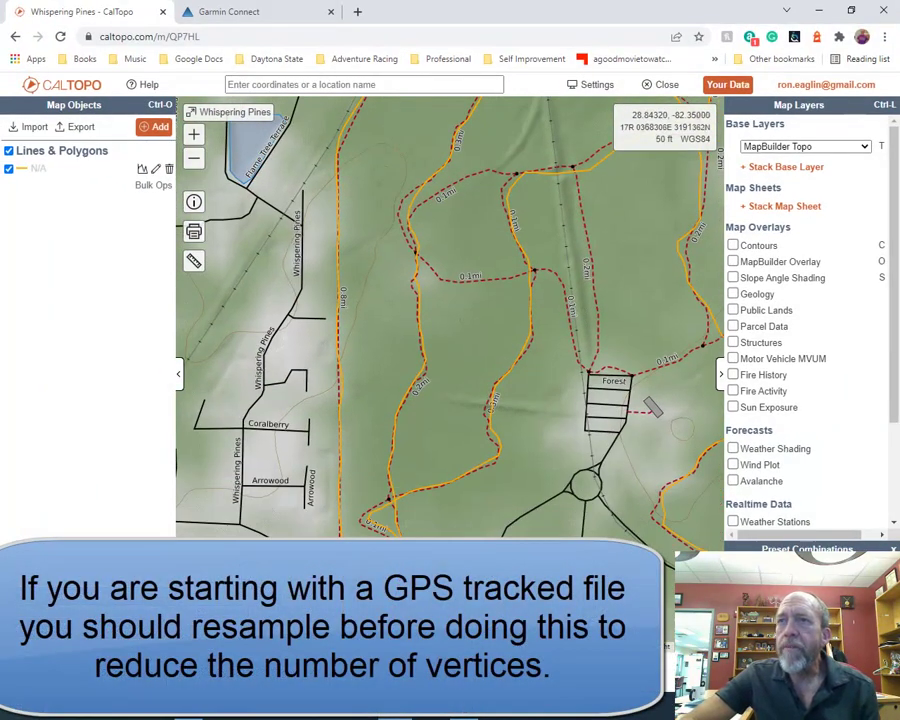
pyautogui.moveTo(565, 620); pyautogui.dragTo(475, 444)
pyautogui.moveTo(629, 253); pyautogui.dragTo(542, 452)
pyautogui.moveTo(506, 388); pyautogui.dragTo(512, 476)
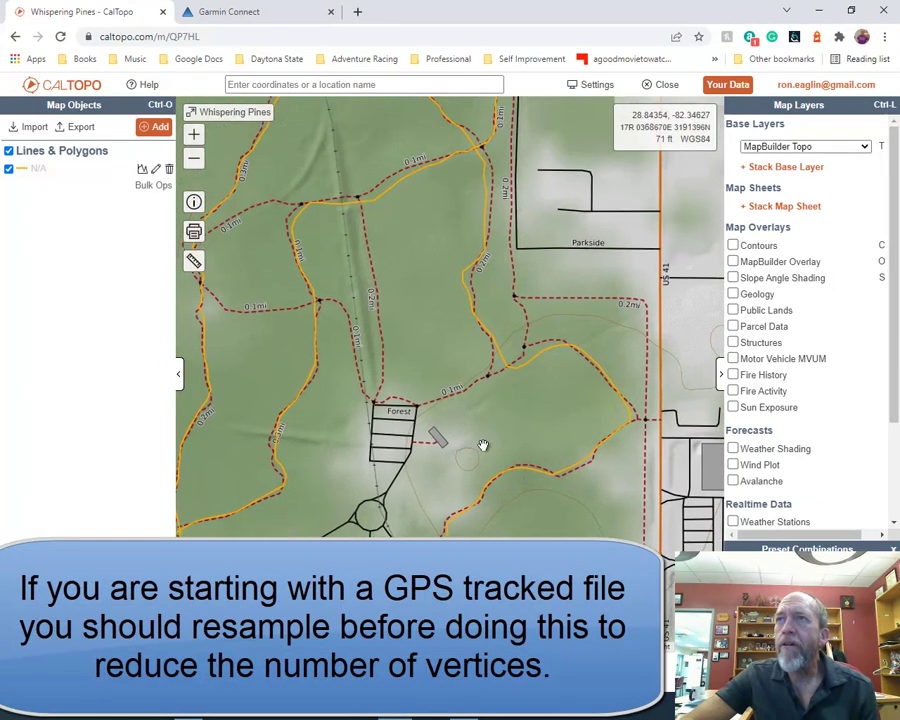
pyautogui.moveTo(372, 304); pyautogui.dragTo(446, 434)
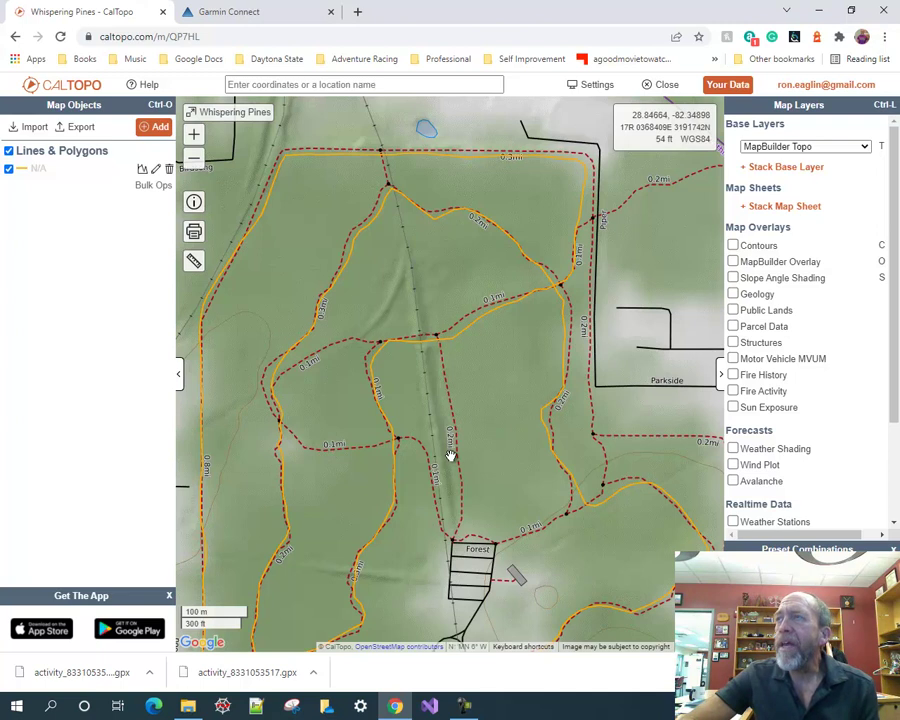
pyautogui.click(861, 147)
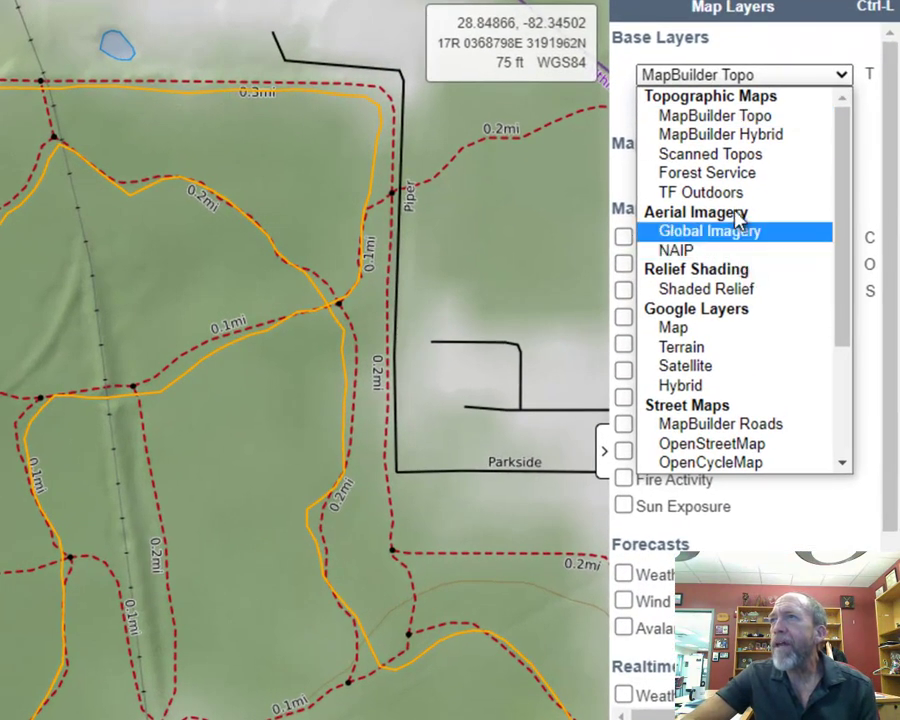
pyautogui.click(685, 332)
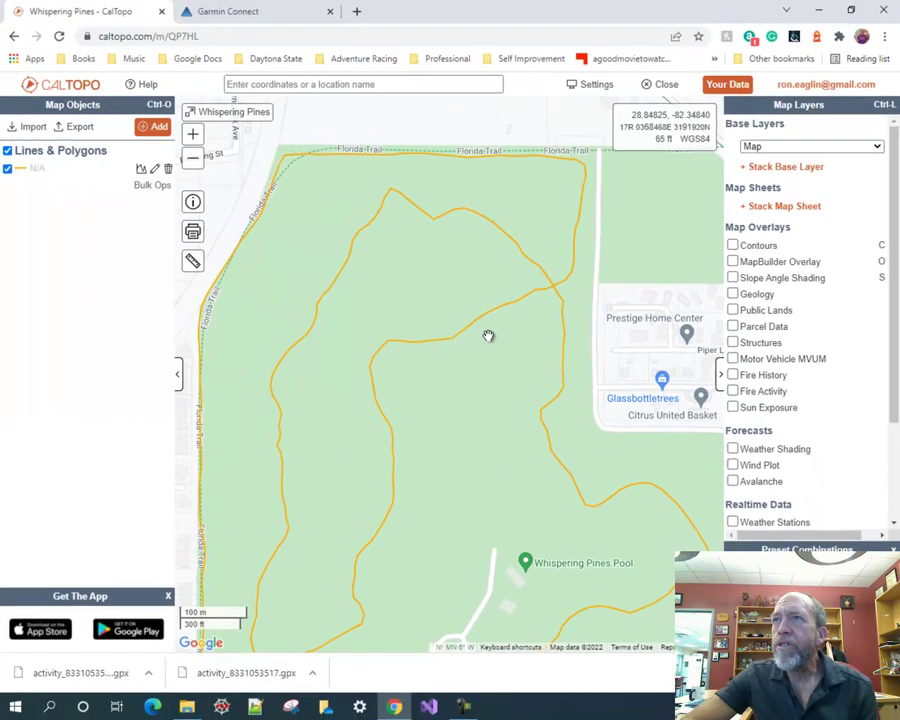
# Step: Open the unnamed loop track for editing and set its line color to black
pyautogui.scroll(-1, 483, 336)
pyautogui.scroll(2, 490, 372)
pyautogui.scroll(-1, 490, 372)
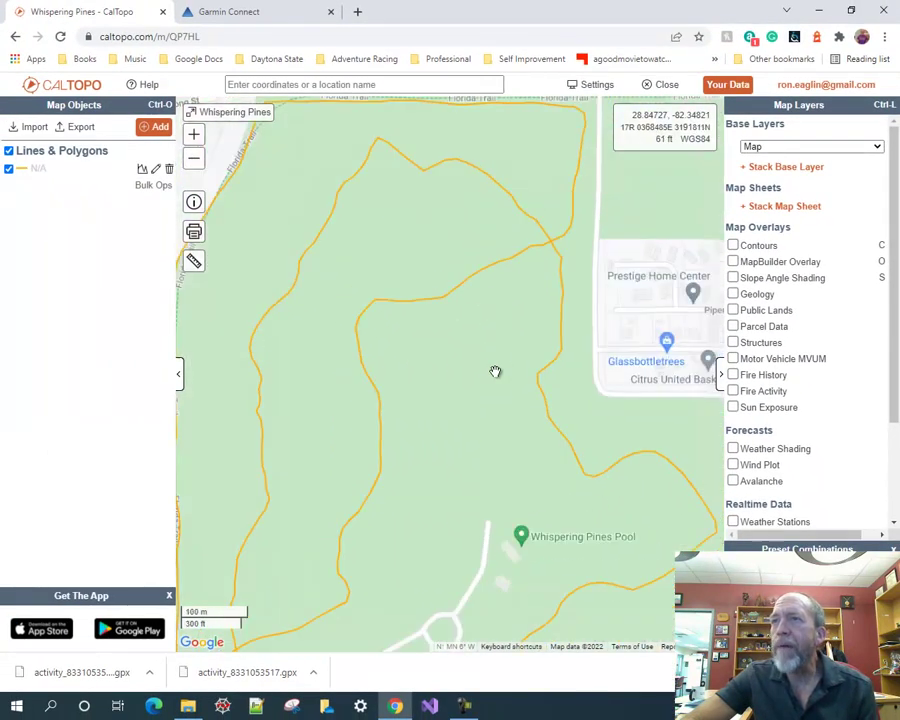
pyautogui.scroll(-1, 495, 372)
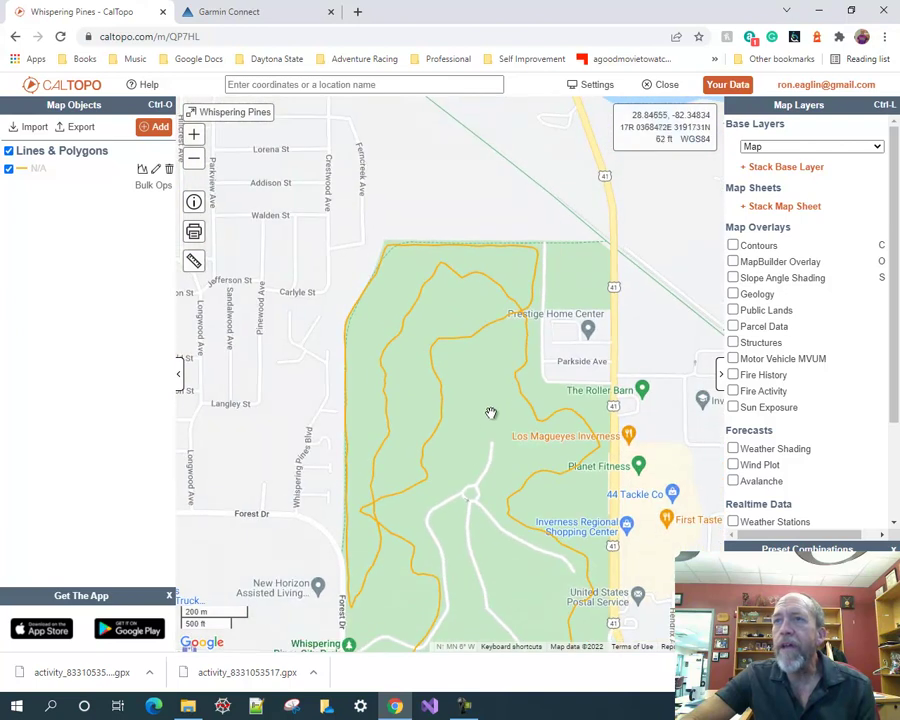
pyautogui.click(464, 343)
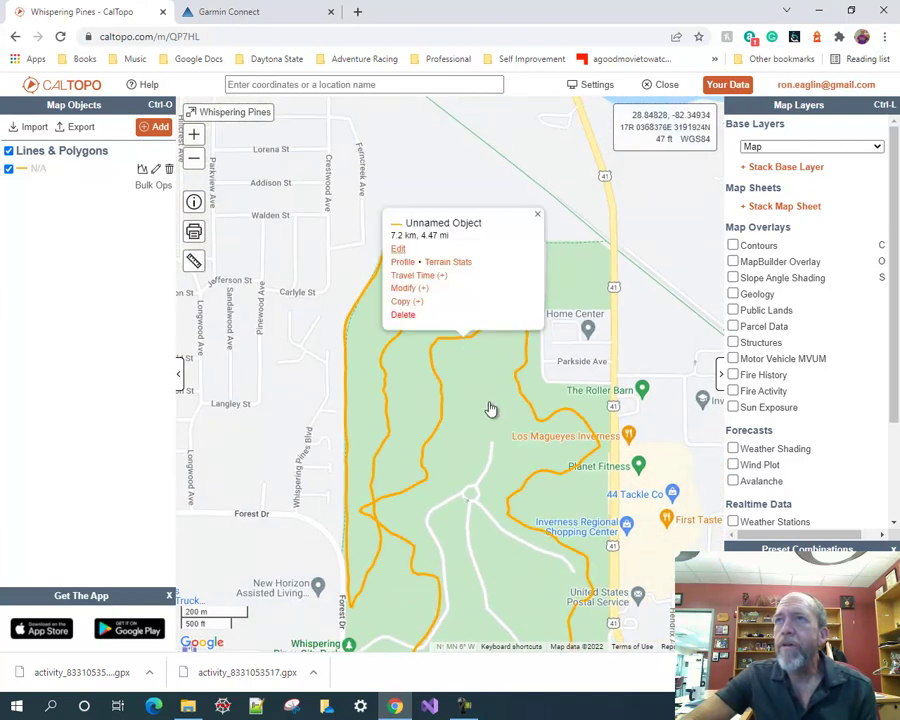
pyautogui.click(398, 248)
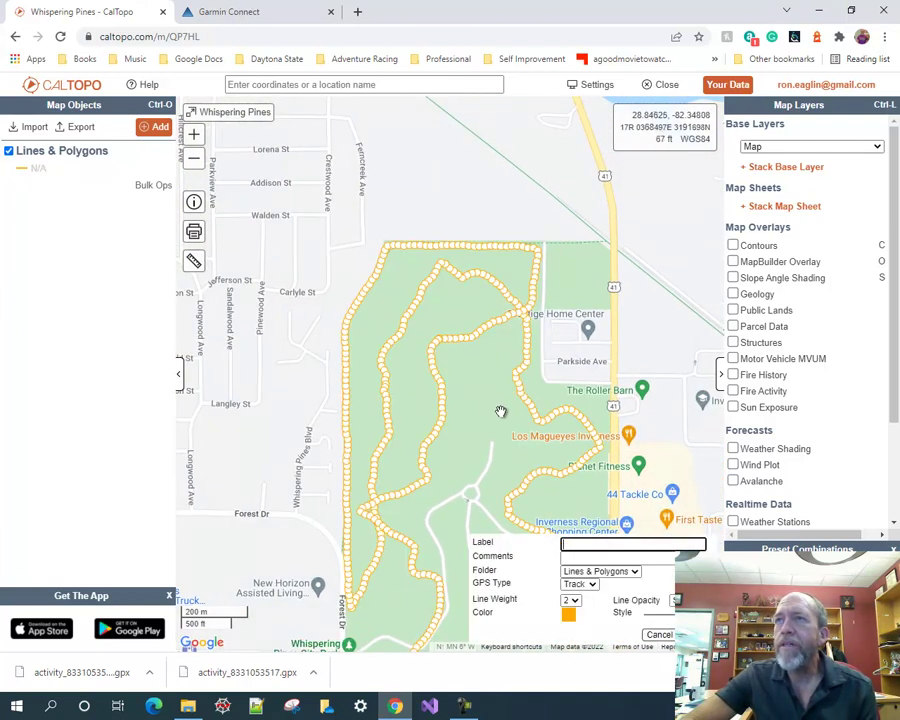
pyautogui.click(570, 616)
pyautogui.click(335, 291)
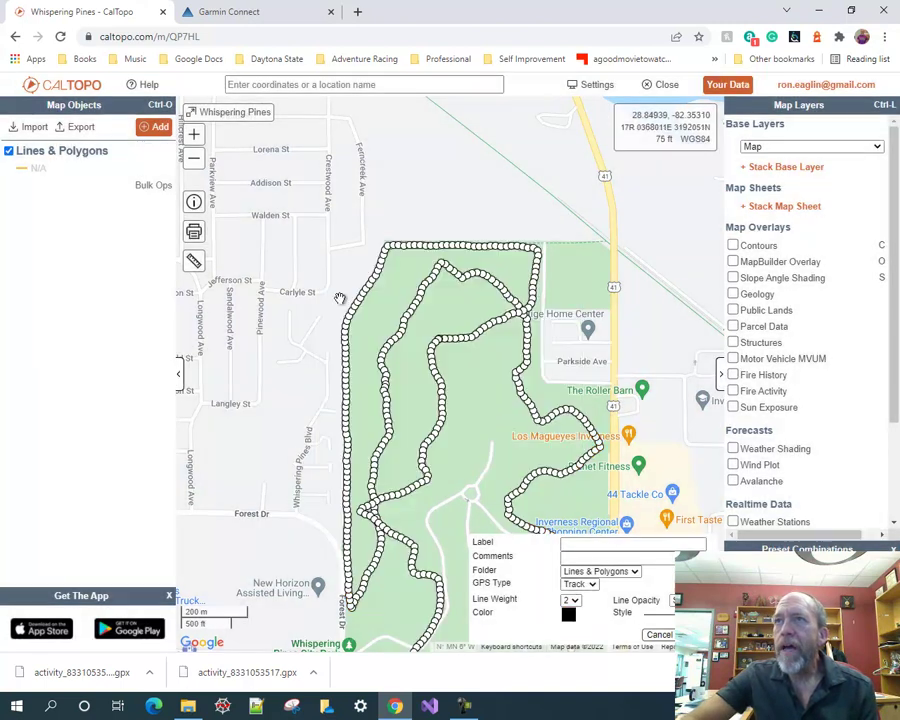
# Step: Give the loop track the dashed style from the basic lines and save the track
pyautogui.click(676, 600)
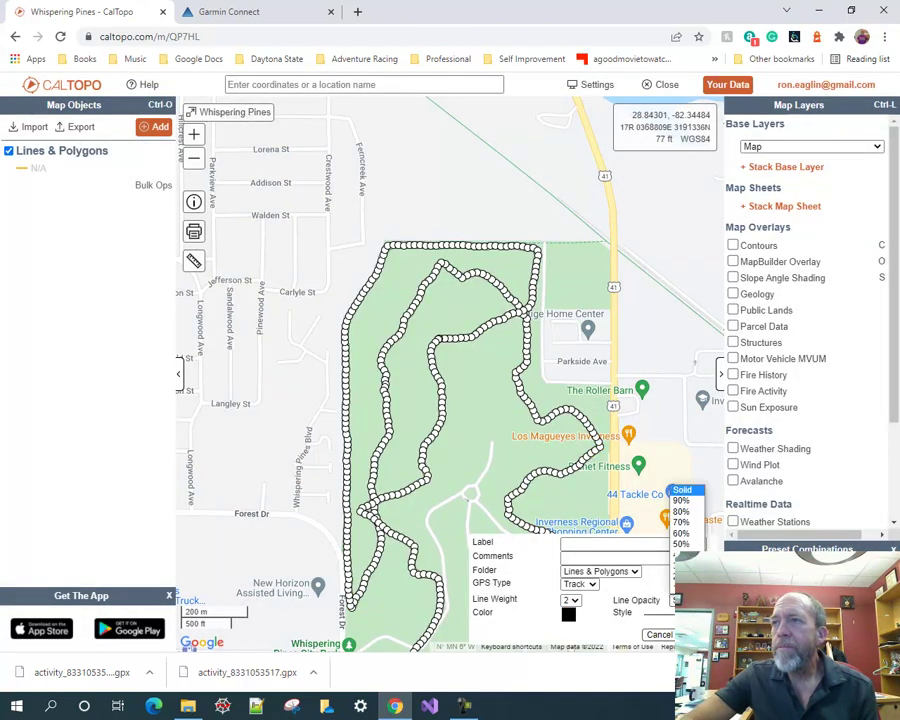
pyautogui.click(663, 622)
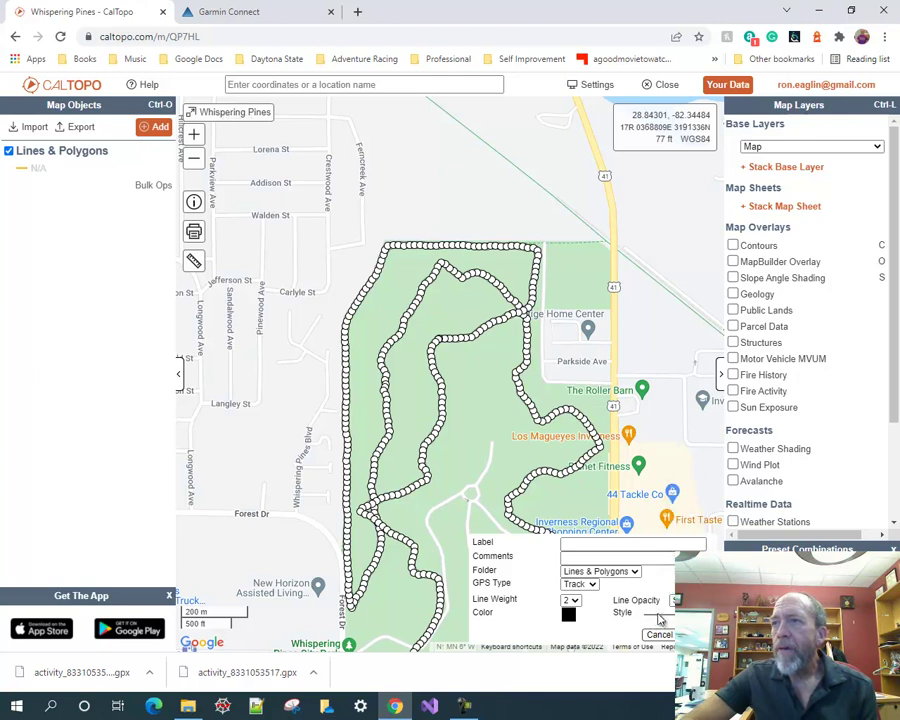
pyautogui.click(663, 622)
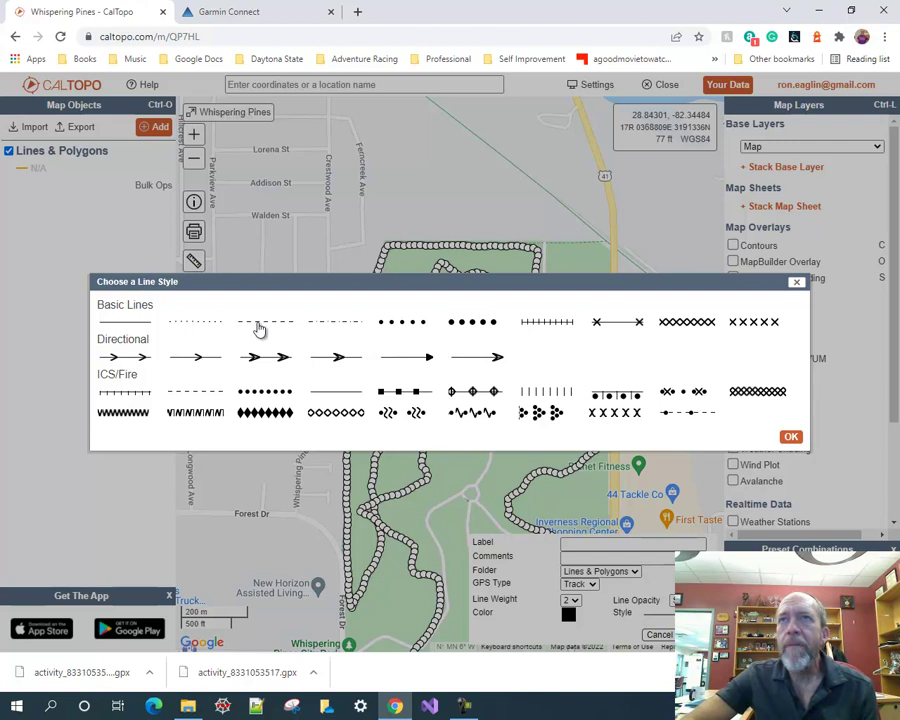
pyautogui.click(259, 324)
pyautogui.click(692, 622)
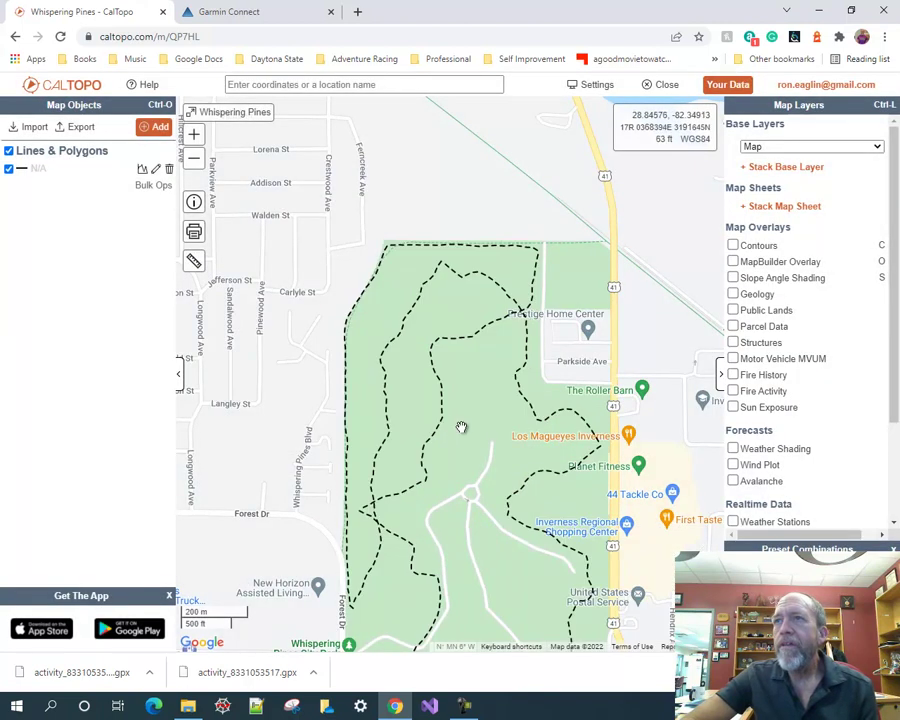
# Step: Look over the whole dashed loop and review the kinds of map objects and custom layers that can be added
pyautogui.scroll(-2, 462, 452)
pyautogui.scroll(3, 472, 499)
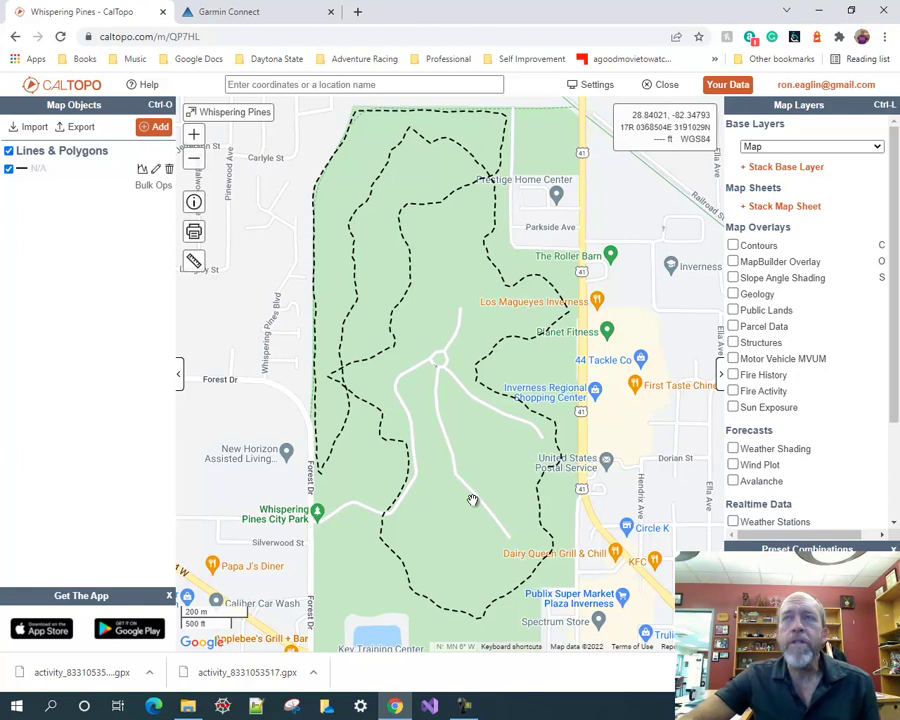
pyautogui.moveTo(328, 263); pyautogui.dragTo(332, 373)
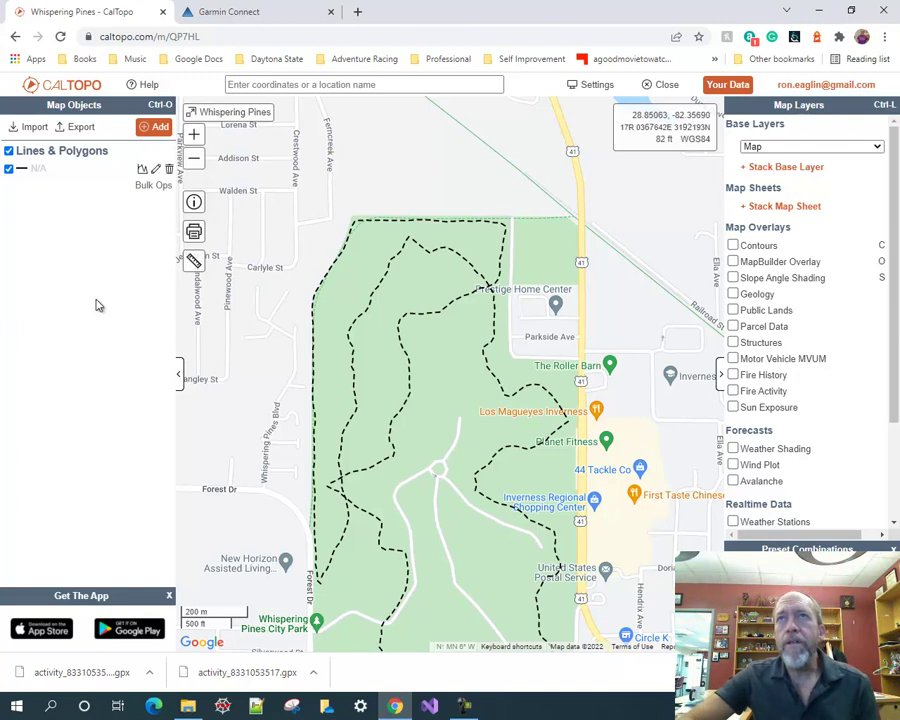
pyautogui.click(155, 128)
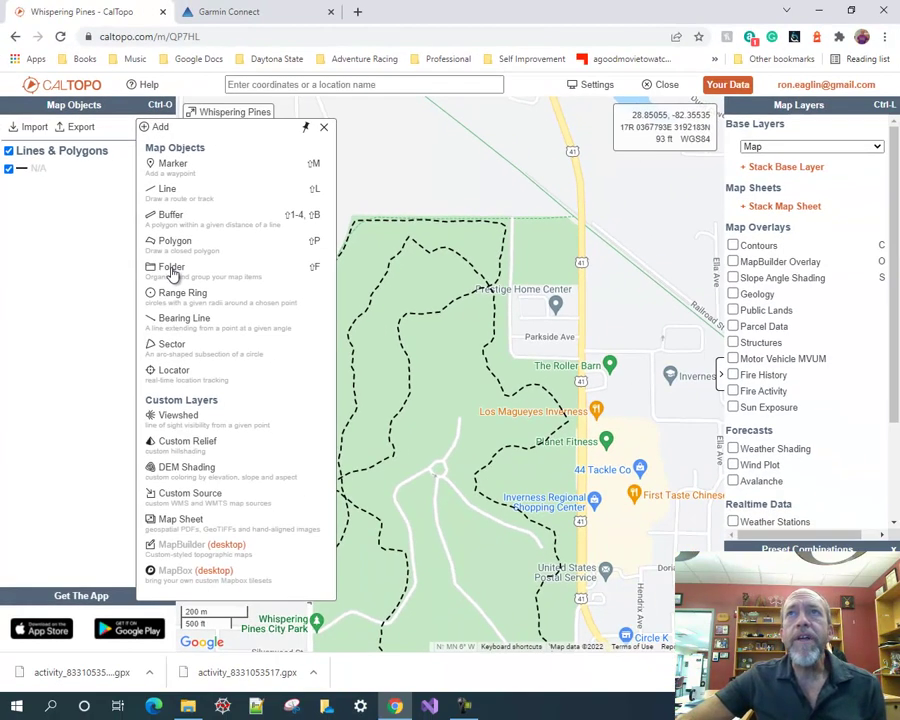
pyautogui.click(411, 161)
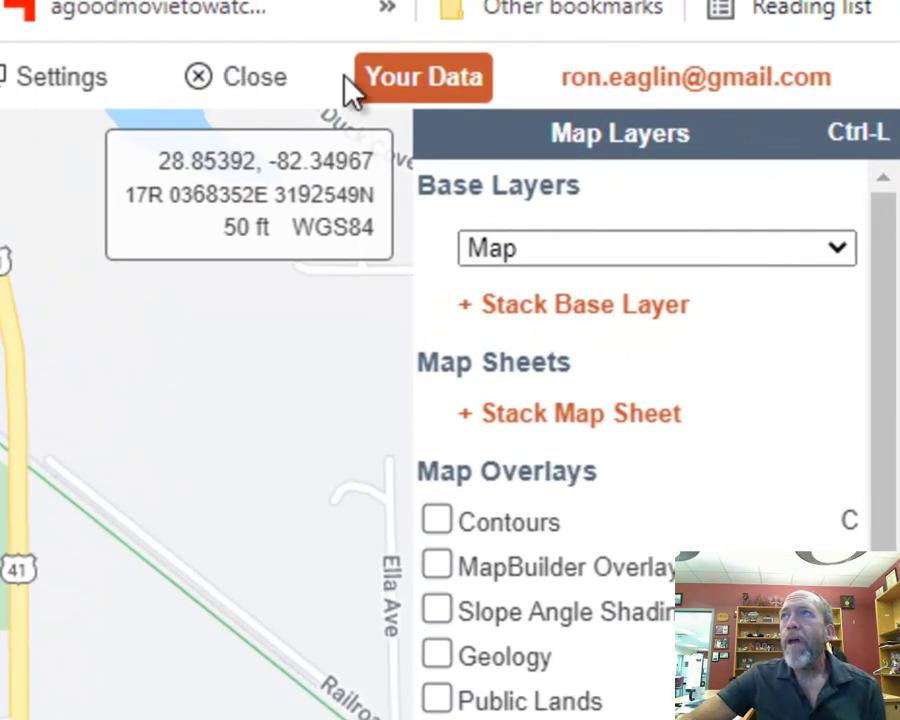
# Step: Open the saved map Across Florida with Extra Info from the account's map list
pyautogui.click(426, 80)
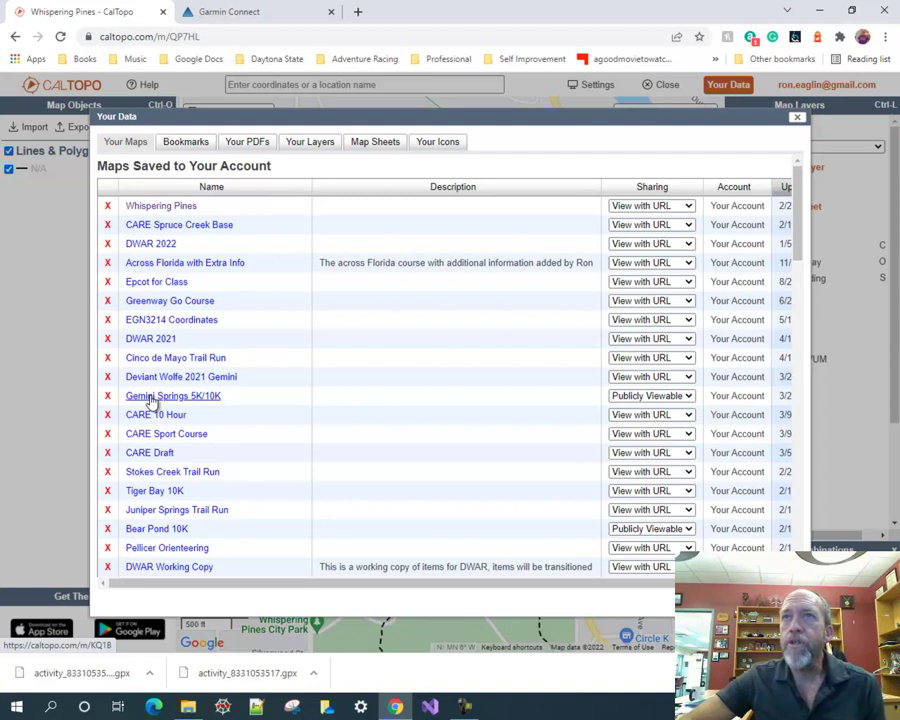
pyautogui.click(198, 265)
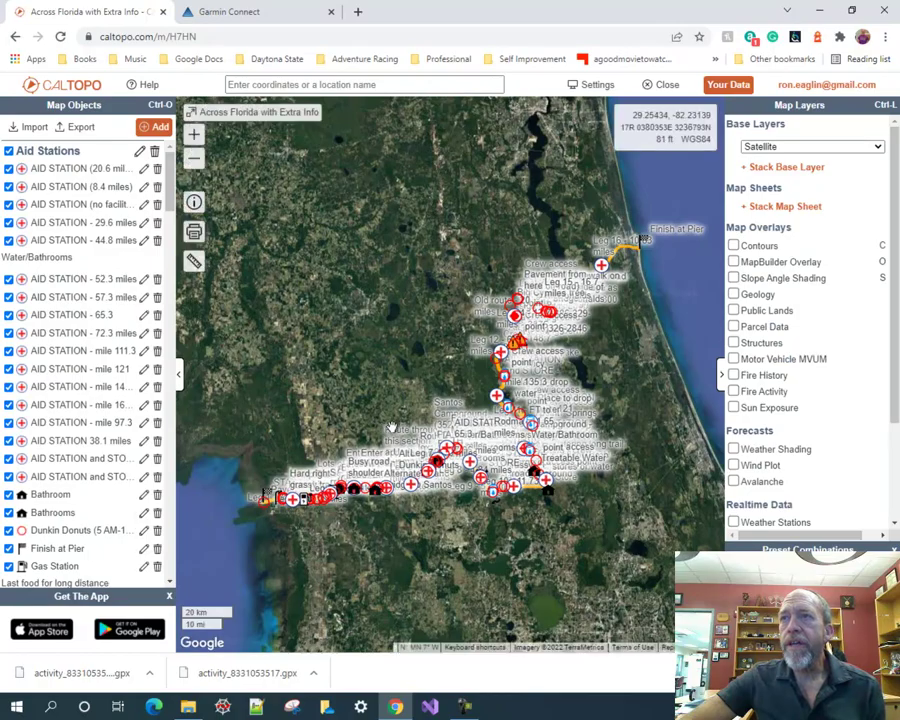
# Step: Examine the Across Florida route on the map, following its legs, alternate routes, aid stations and crew access points up to the pier finish
pyautogui.scroll(3, 394, 421)
pyautogui.scroll(-3, 457, 535)
pyautogui.scroll(3, 415, 298)
pyautogui.moveTo(415, 298); pyautogui.dragTo(490, 585)
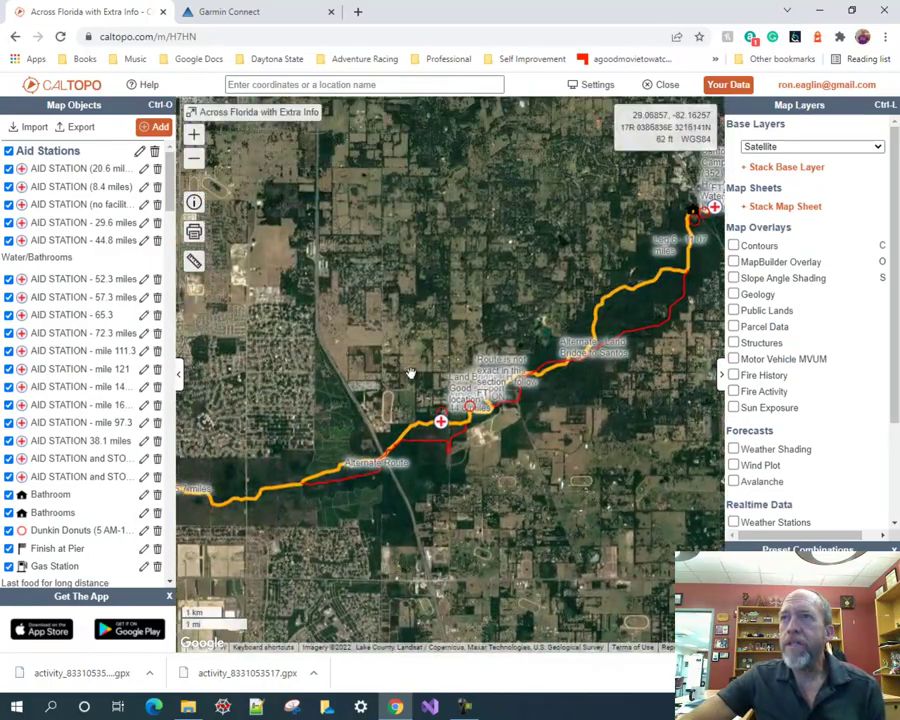
pyautogui.scroll(-3, 626, 419)
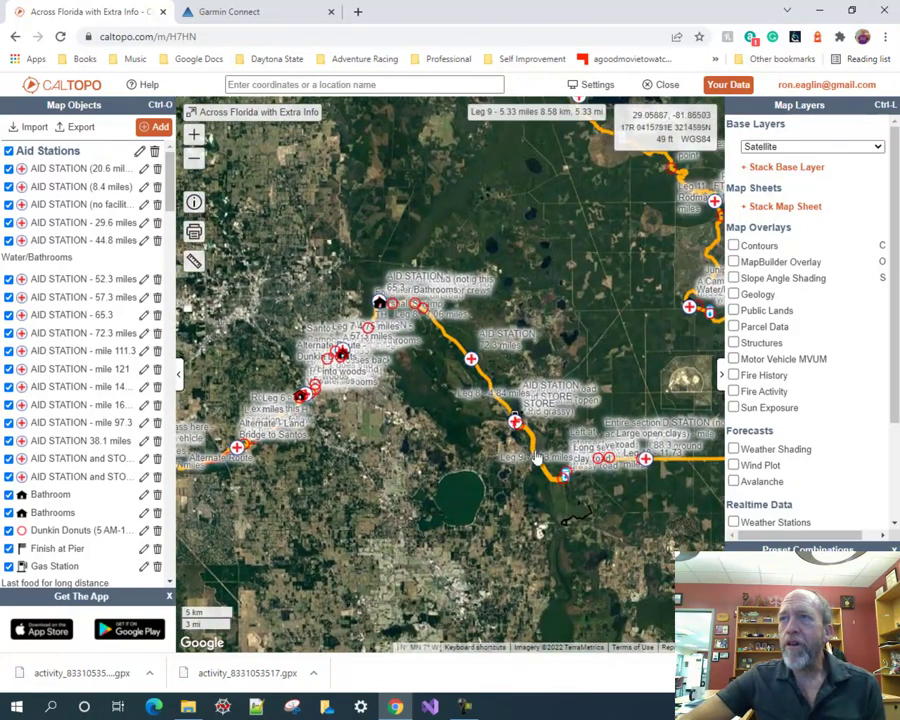
pyautogui.moveTo(677, 419); pyautogui.dragTo(402, 407)
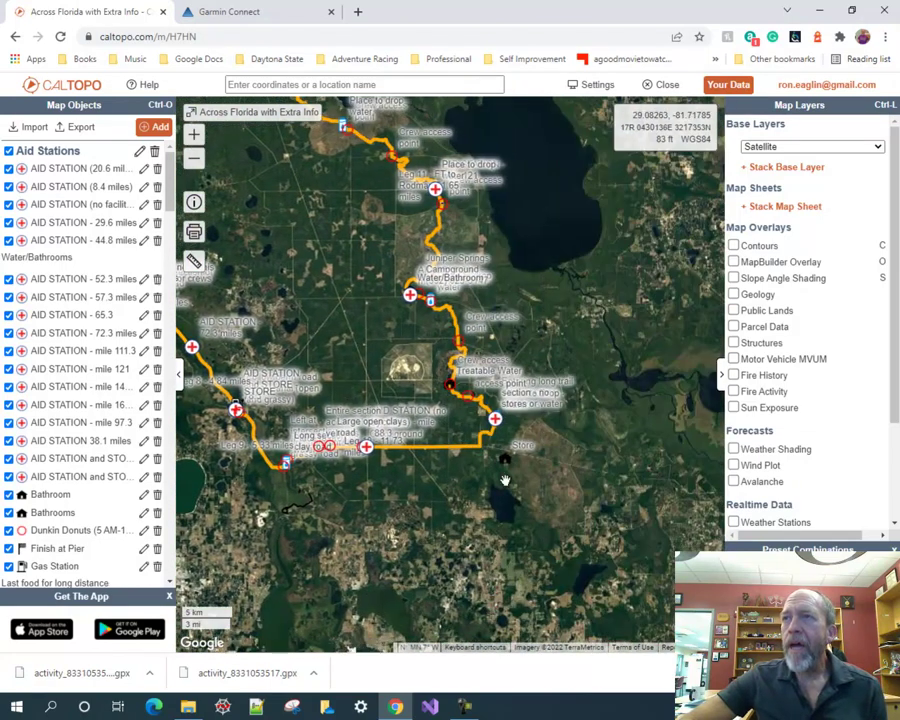
pyautogui.moveTo(325, 302); pyautogui.dragTo(404, 504)
pyautogui.moveTo(645, 320); pyautogui.dragTo(349, 336)
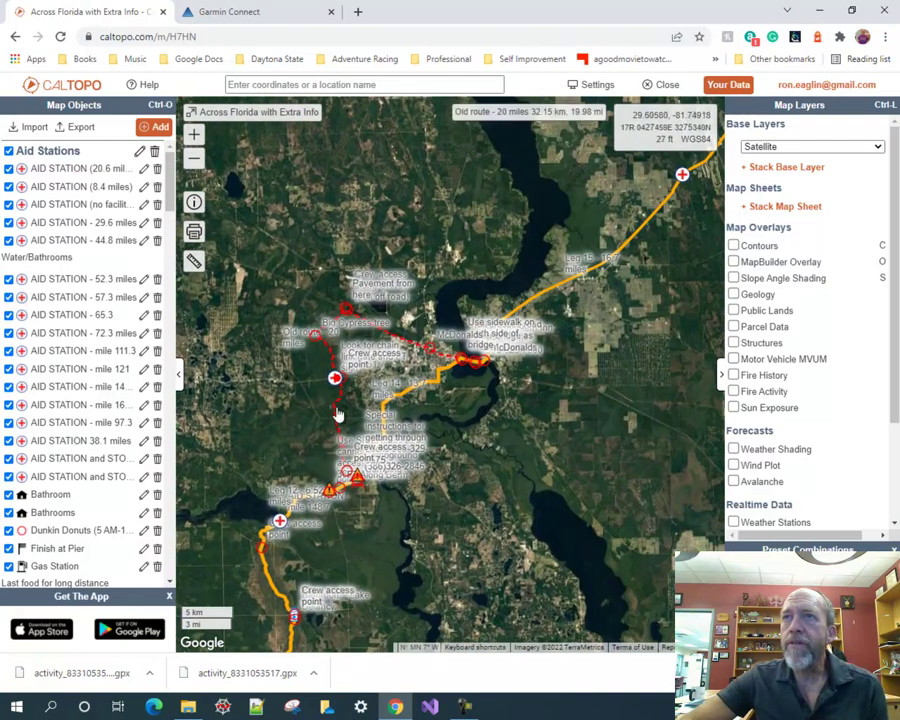
pyautogui.scroll(-1, 512, 462)
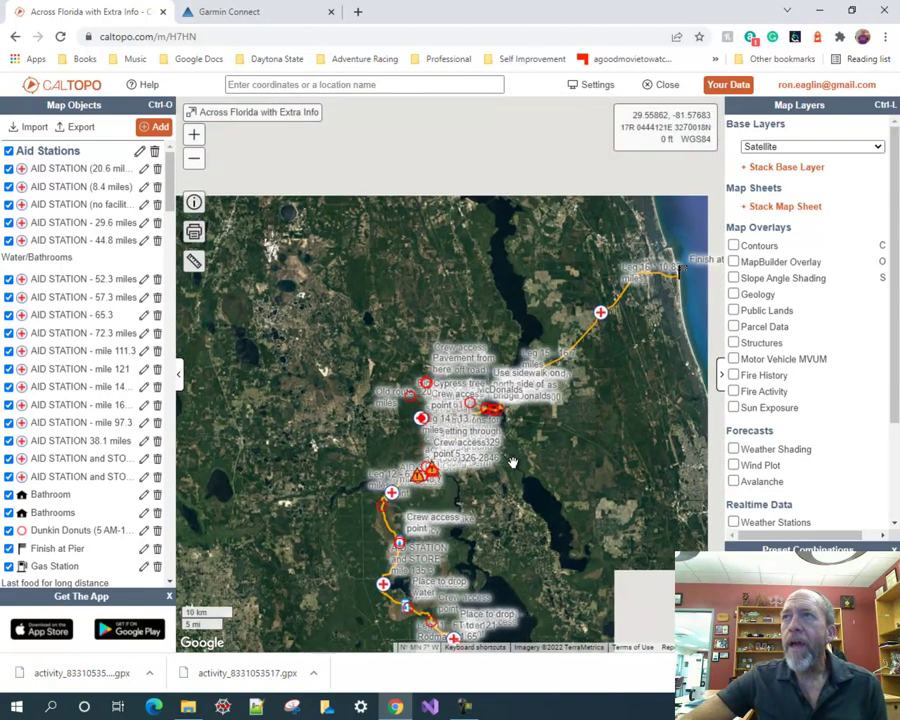
pyautogui.moveTo(327, 440); pyautogui.dragTo(320, 218)
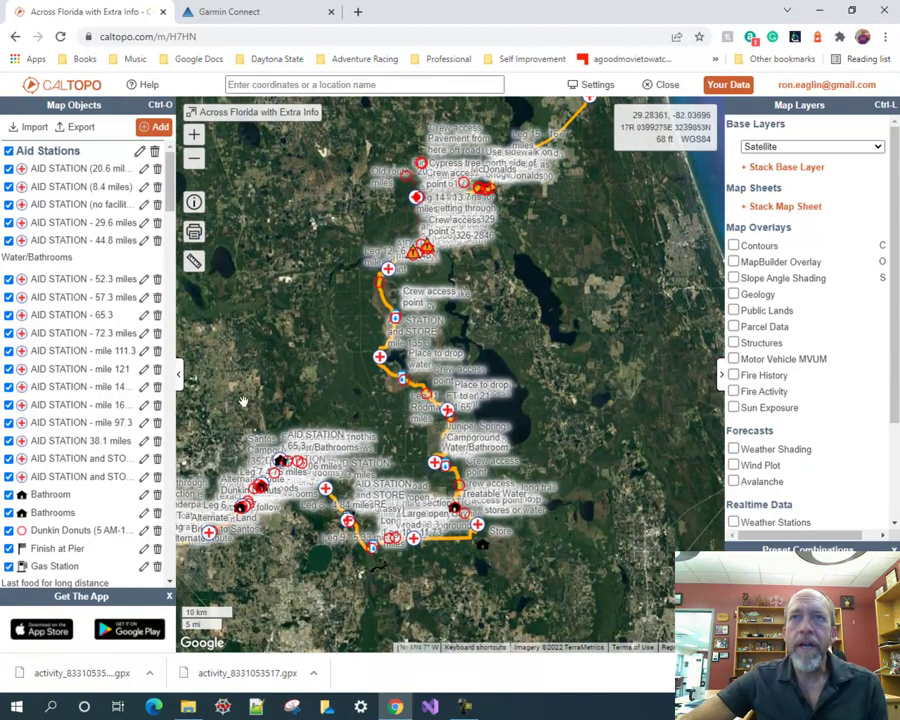
# Step: Review the map's object list, including the course notes and the individual route legs
pyautogui.scroll(-20, 87, 318)
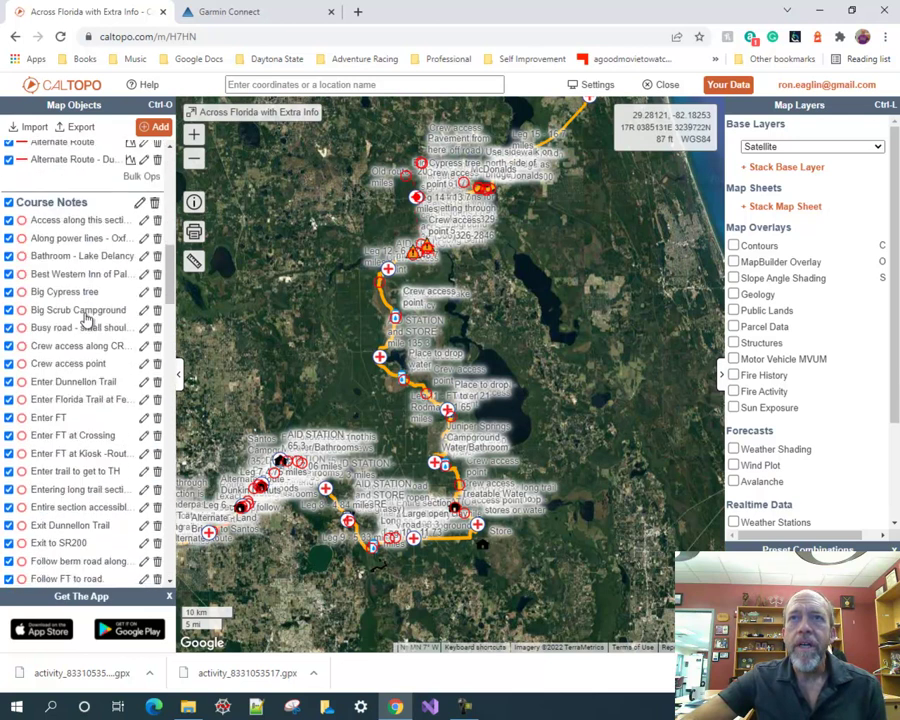
pyautogui.scroll(-20, 87, 318)
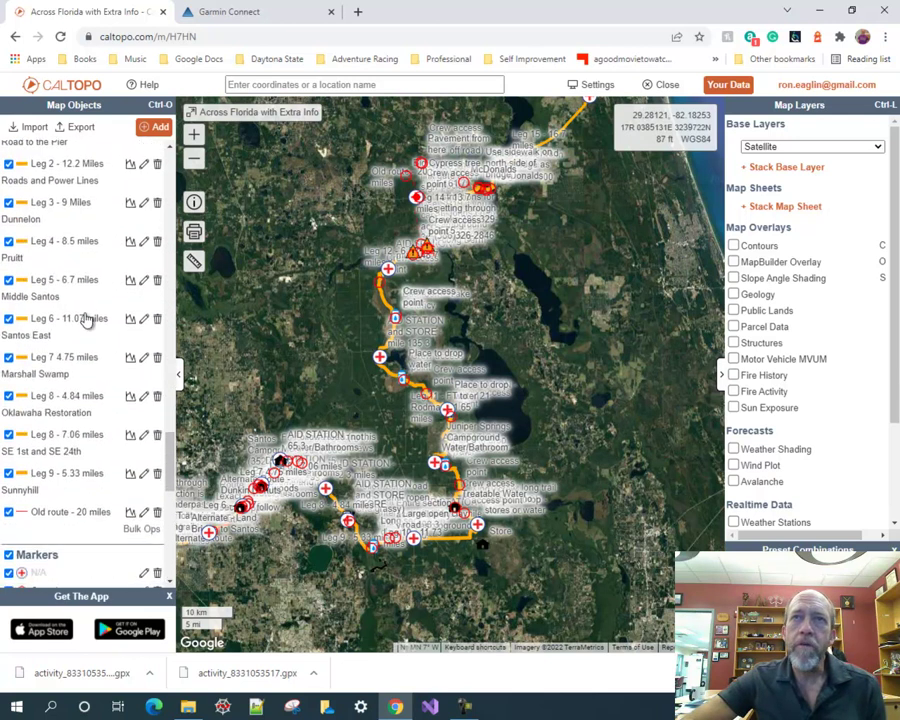
pyautogui.scroll(-10, 87, 318)
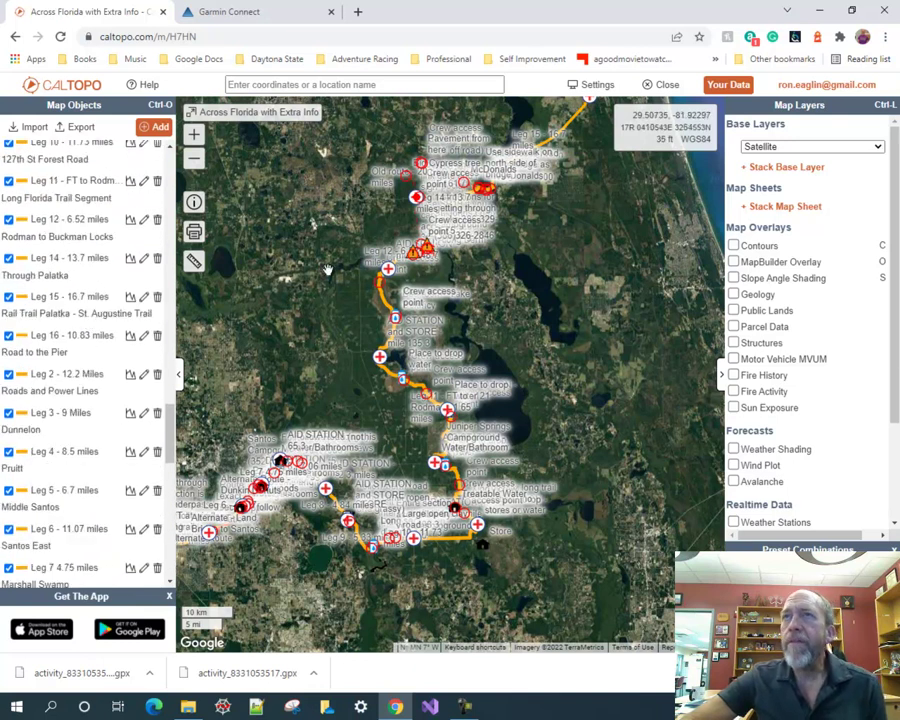
# Step: Reopen the saved map Whispering Pines from the account's map list
pyautogui.click(729, 86)
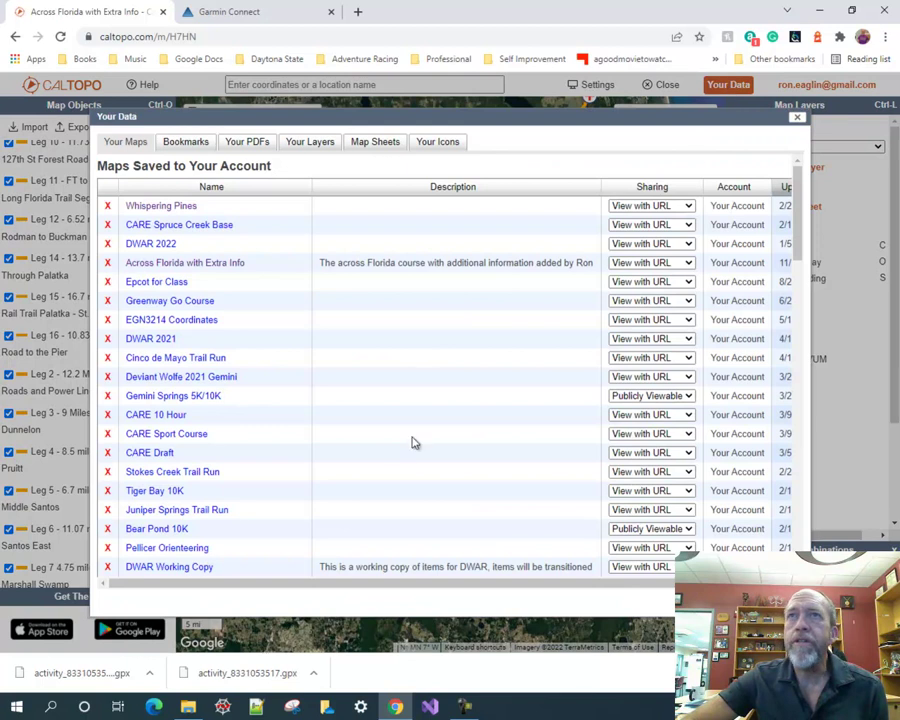
pyautogui.click(168, 205)
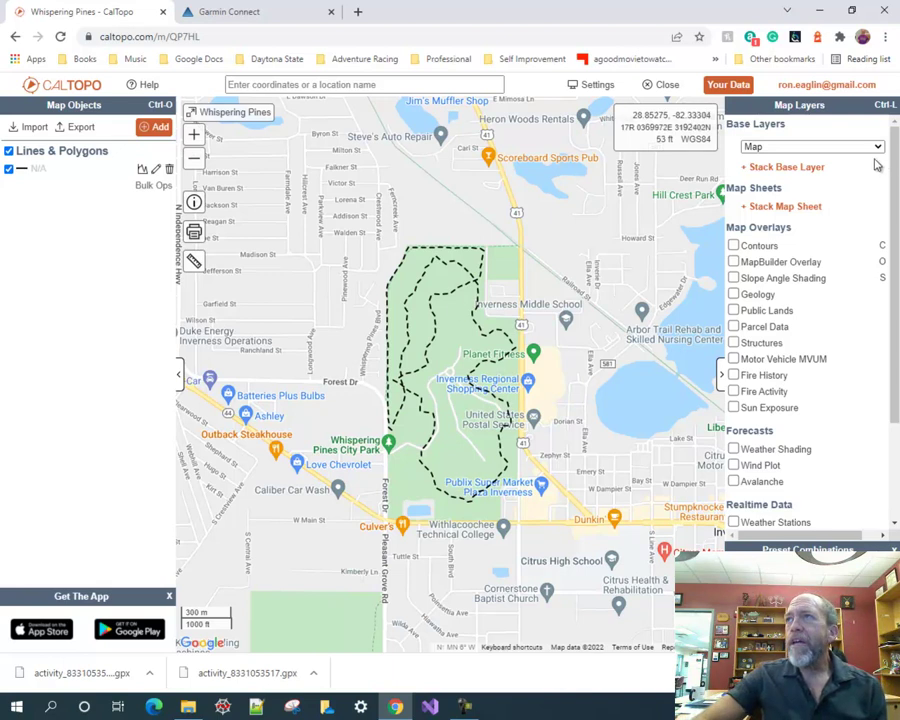
# Step: Stack a Global Imagery base layer over the Map base layer and set its opacity to 25%
pyautogui.click(778, 169)
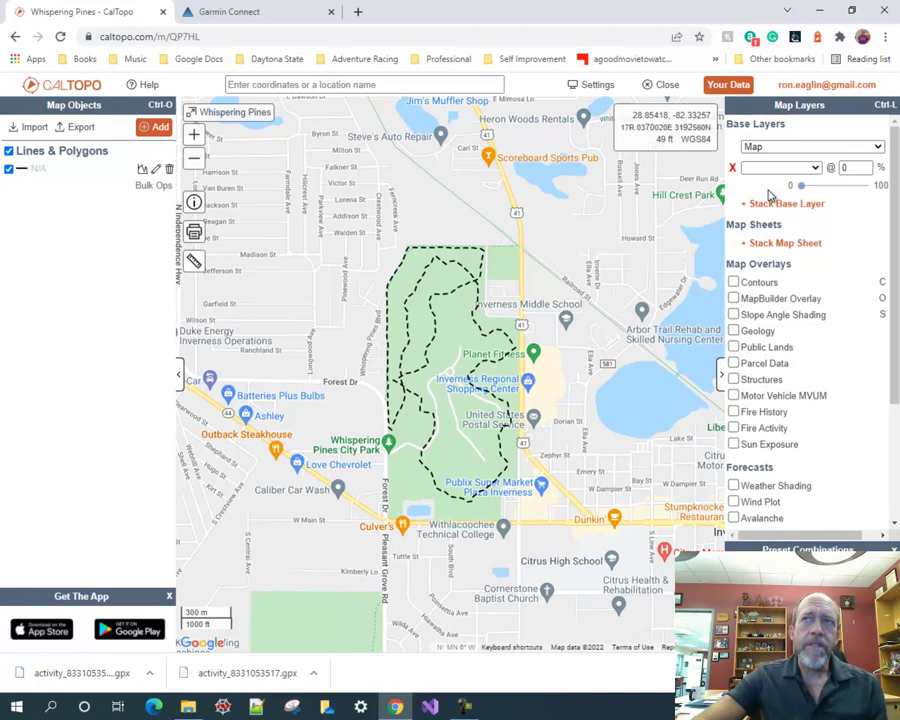
pyautogui.click(815, 168)
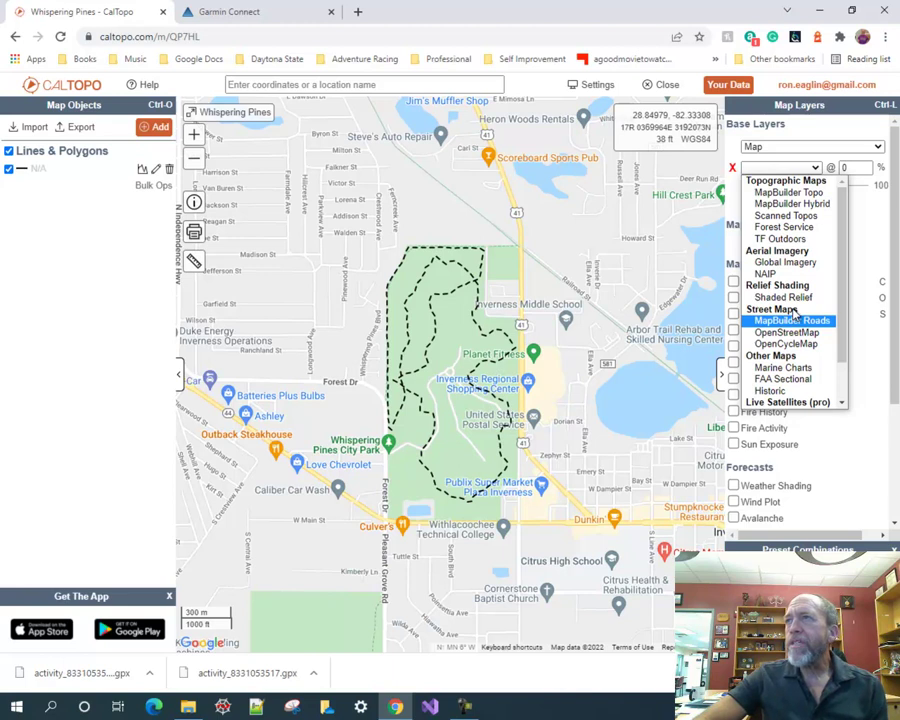
pyautogui.scroll(-2, 793, 315)
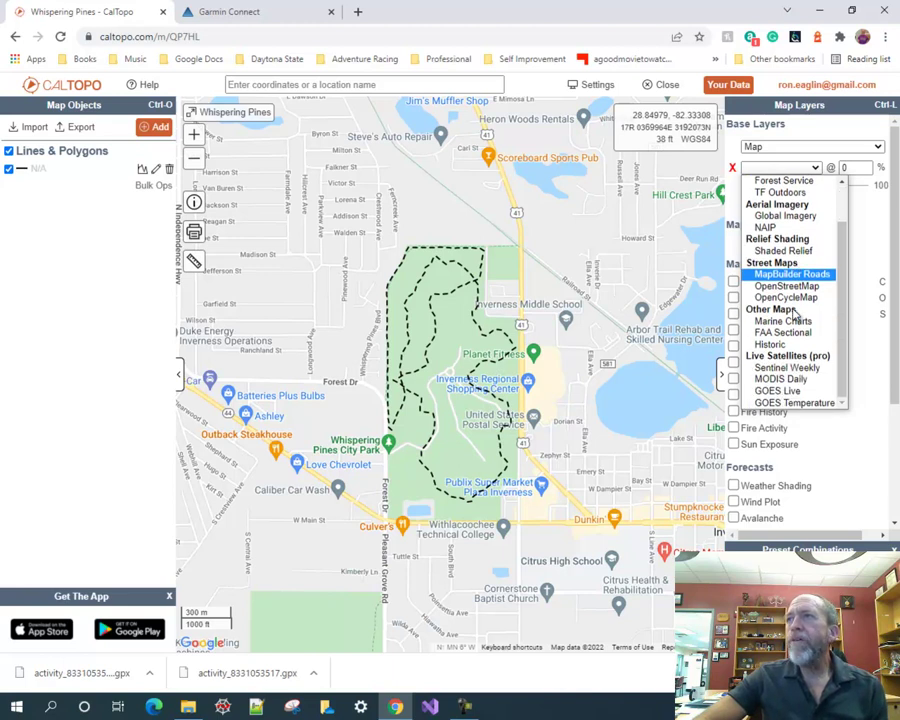
pyautogui.scroll(2, 790, 326)
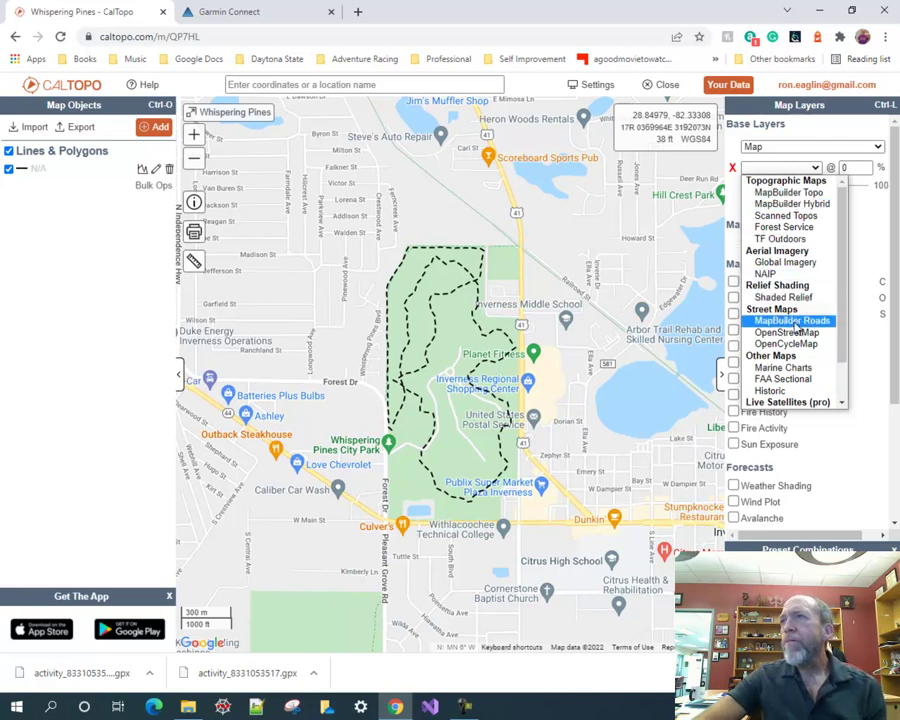
pyautogui.click(785, 262)
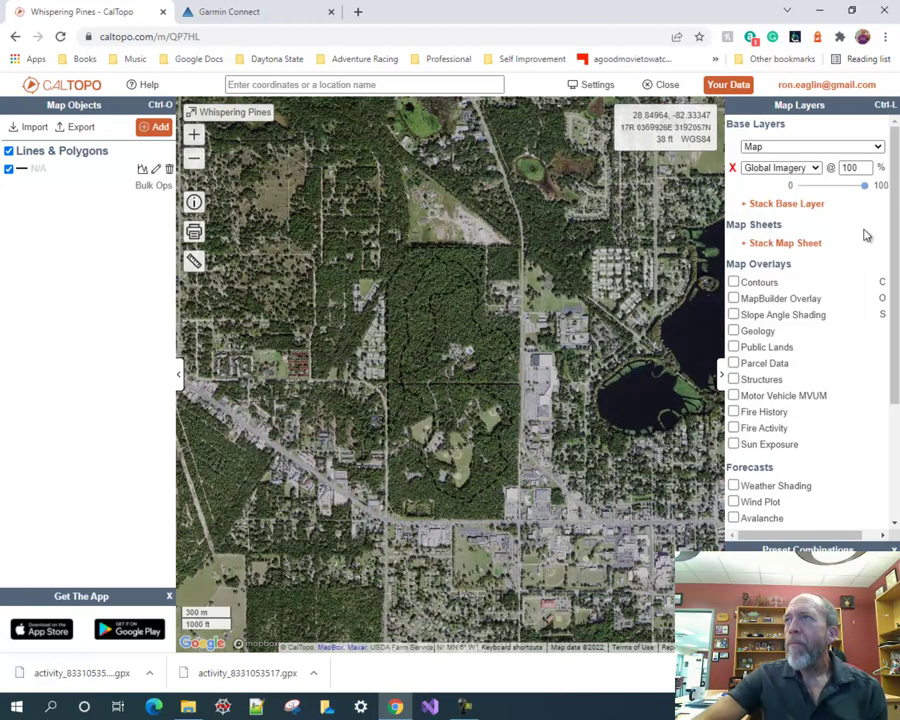
pyautogui.moveTo(866, 190); pyautogui.dragTo(818, 187)
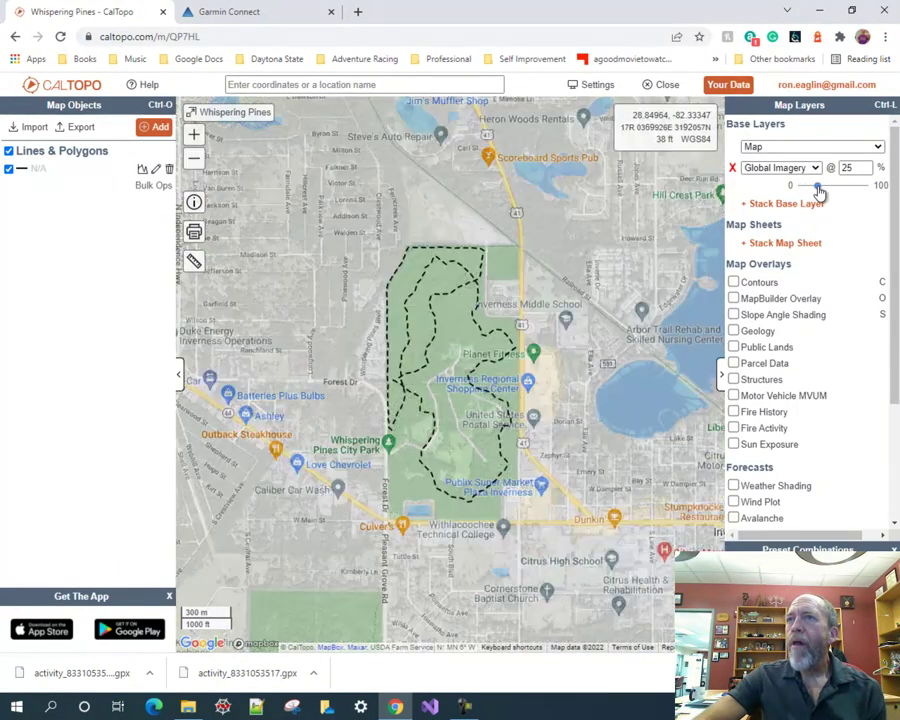